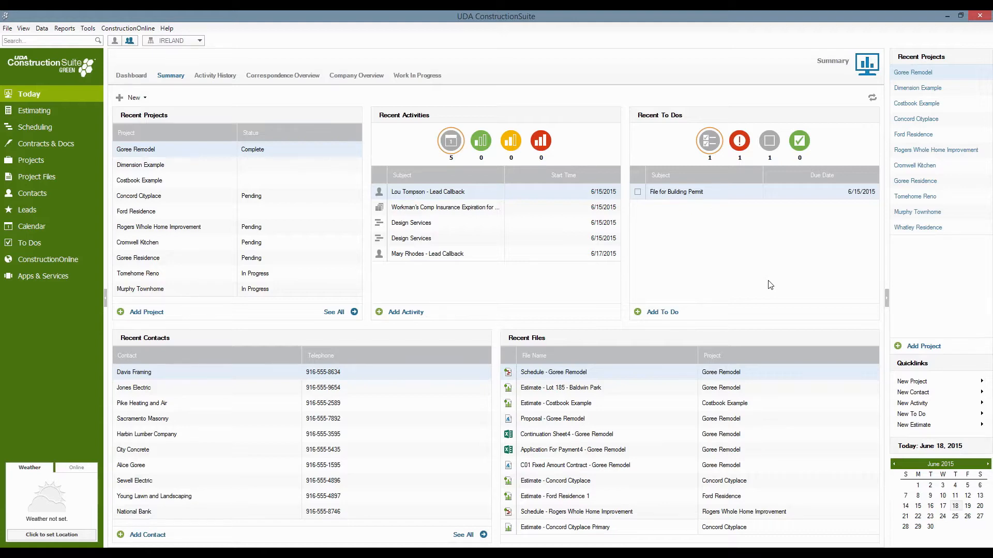
# Step: Open the contacts list and filter it by the Electrical group, followed by the Roofer group
pyautogui.click(42, 192)
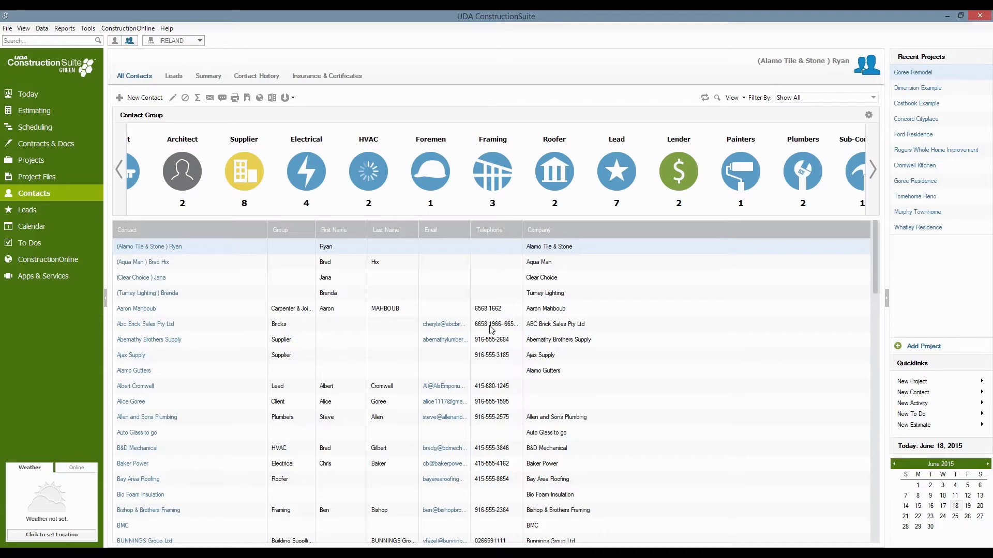
pyautogui.click(308, 176)
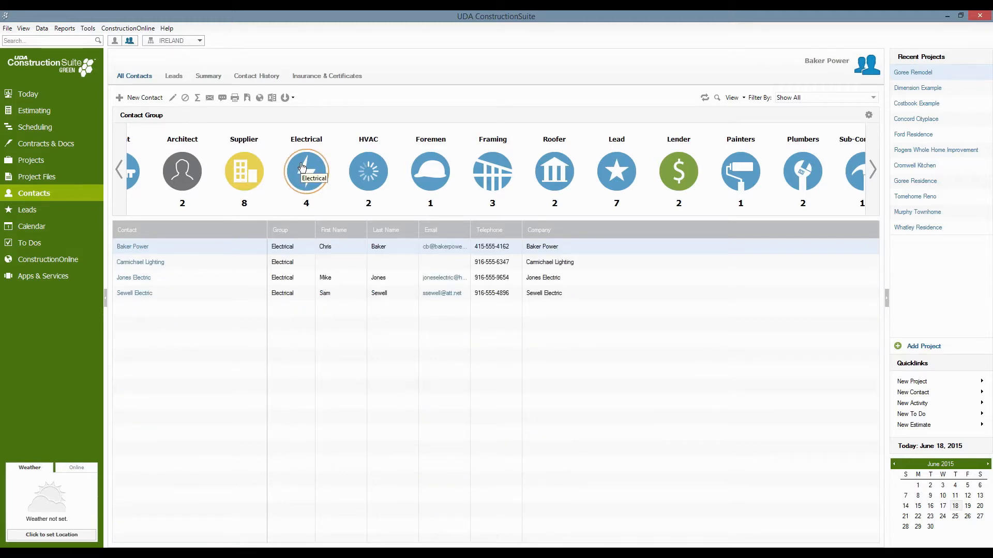
pyautogui.click(558, 166)
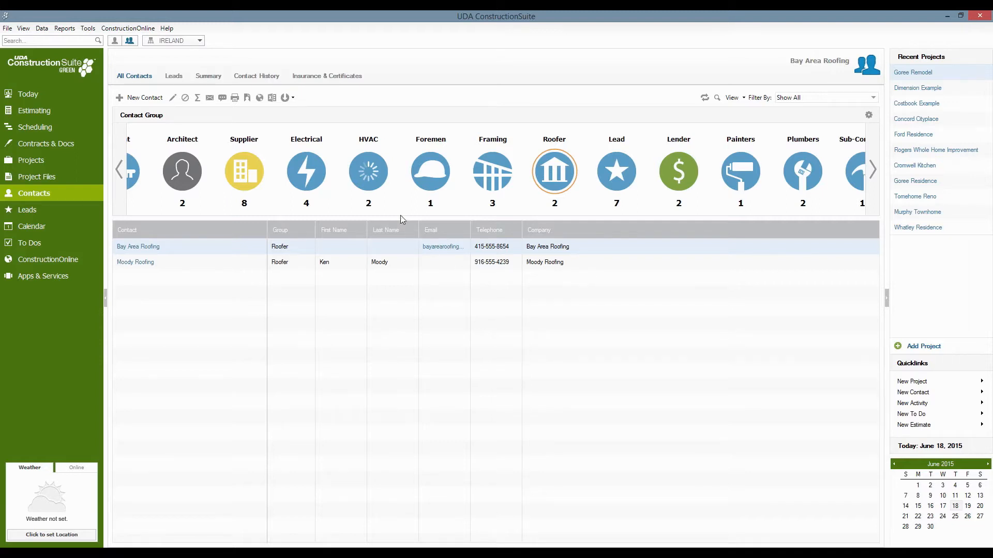
# Step: View the contacts' insurance and certificates, filter them to expired ones, and clear that filter
pyautogui.click(336, 76)
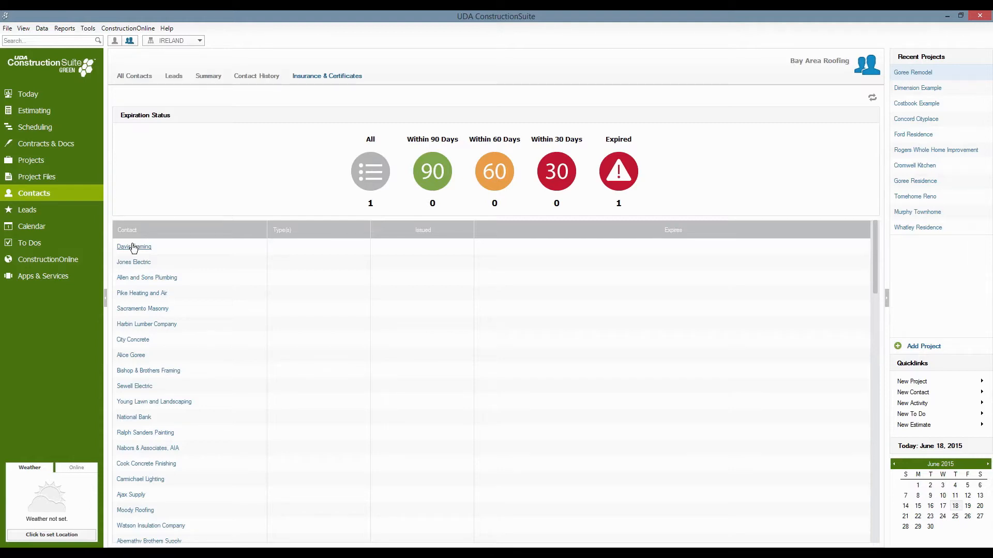
pyautogui.click(627, 173)
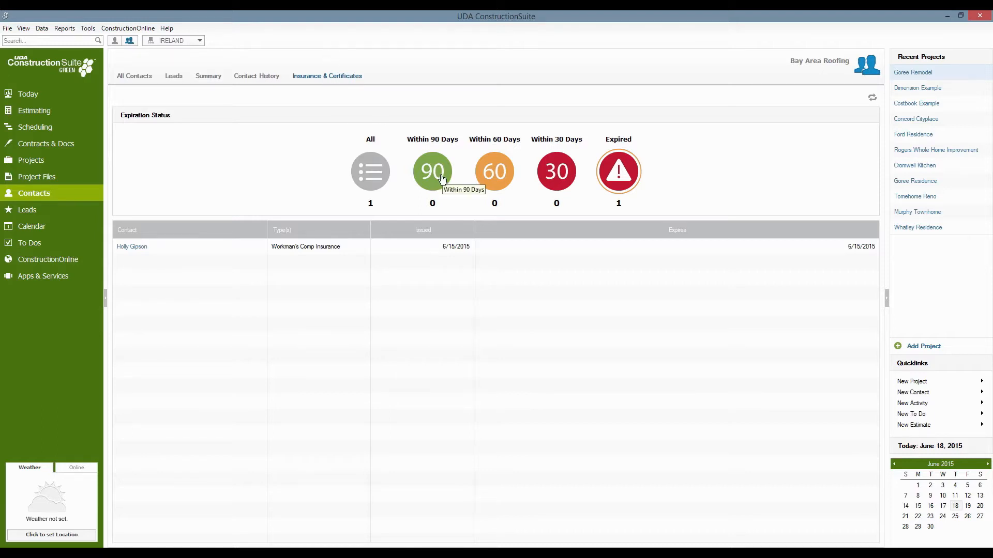
pyautogui.click(622, 173)
# Step: Add an insurance certificate of type Workman's Comp Insurance to the Davis Framing contact
pyautogui.doubleClick(141, 250)
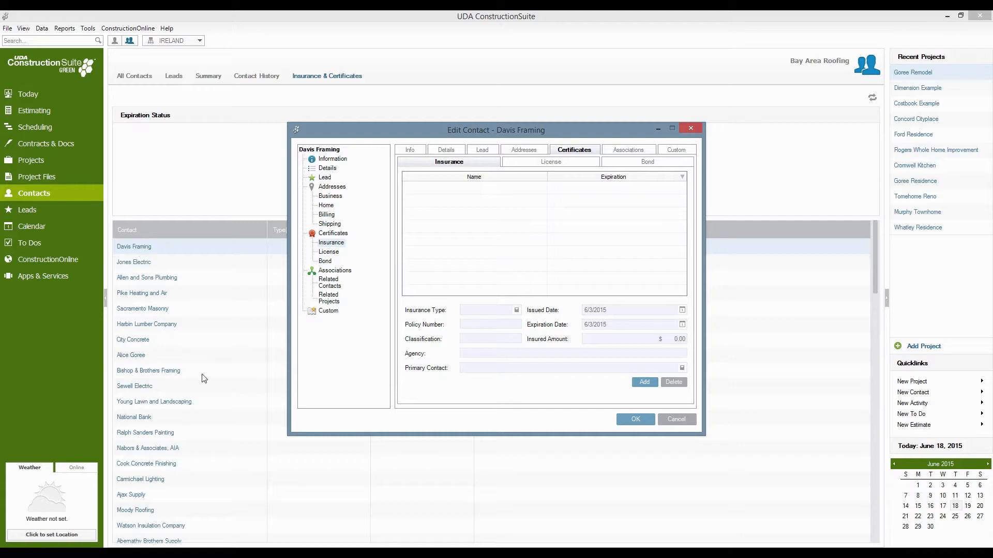
pyautogui.click(642, 385)
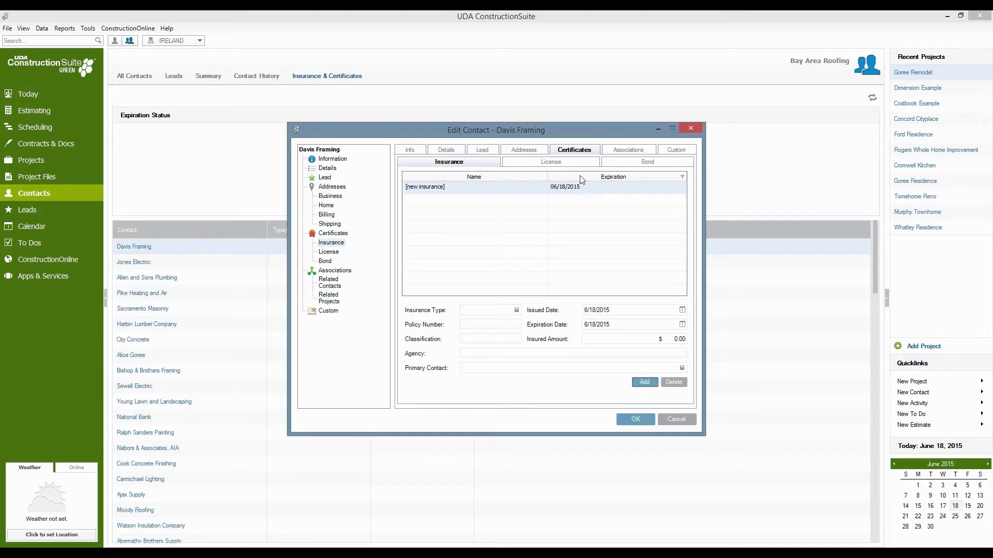
pyautogui.click(516, 310)
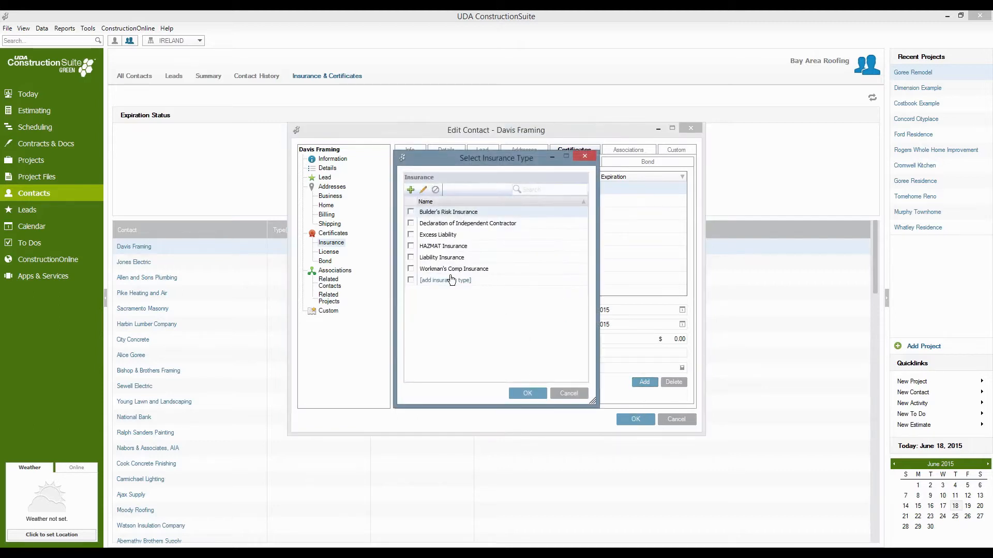
pyautogui.click(410, 269)
pyautogui.click(529, 393)
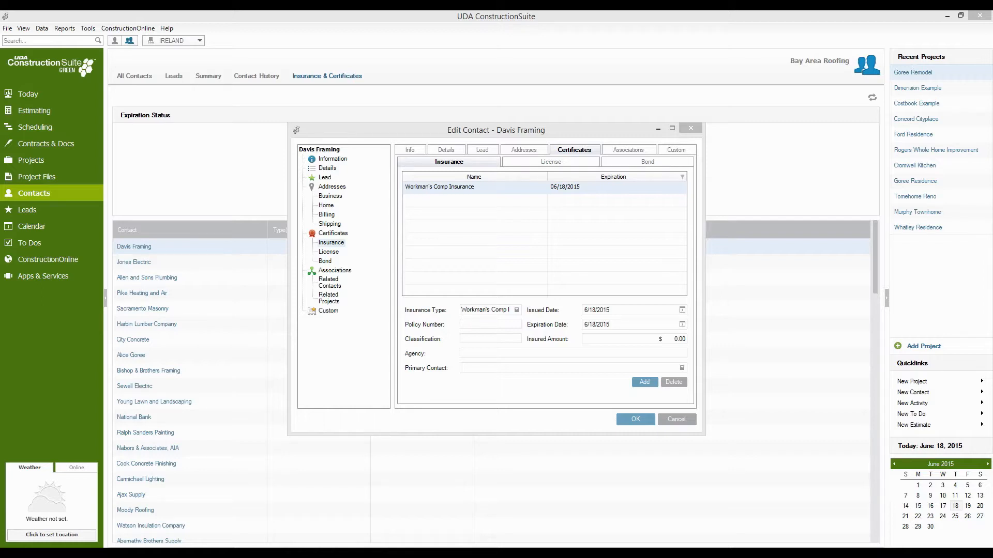
# Step: Set the new insurance's expiration date to 12/31/2015, save the contact, and dismiss the additional content offer
pyautogui.click(682, 324)
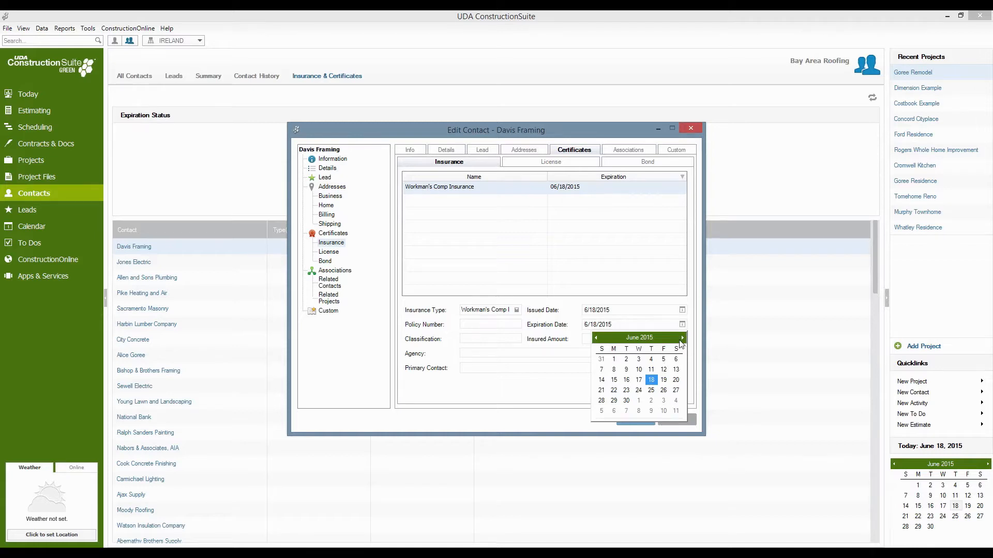
pyautogui.click(682, 339)
pyautogui.click(682, 339)
pyautogui.click(682, 339)
pyautogui.click(682, 338)
pyautogui.click(682, 338)
pyautogui.click(682, 338)
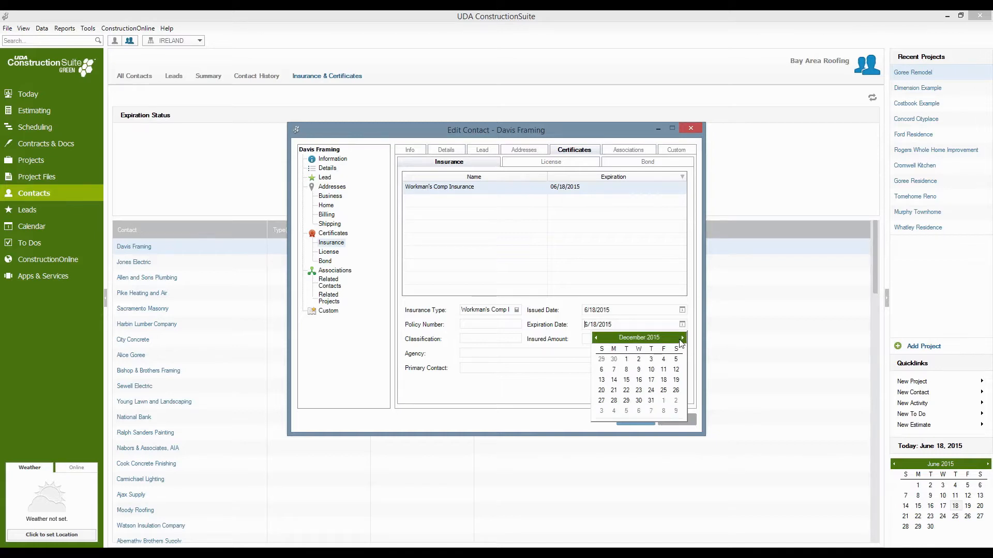
pyautogui.click(651, 402)
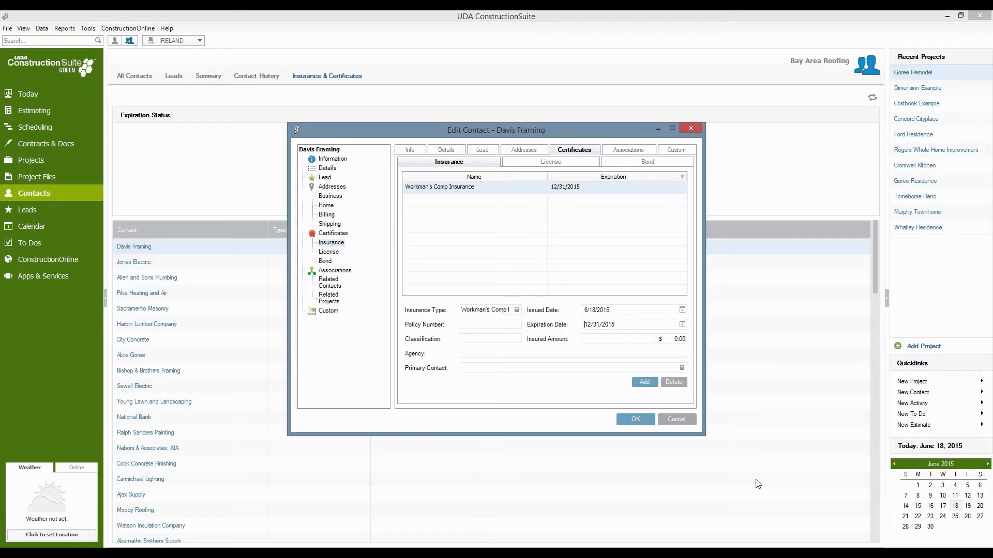
pyautogui.click(647, 421)
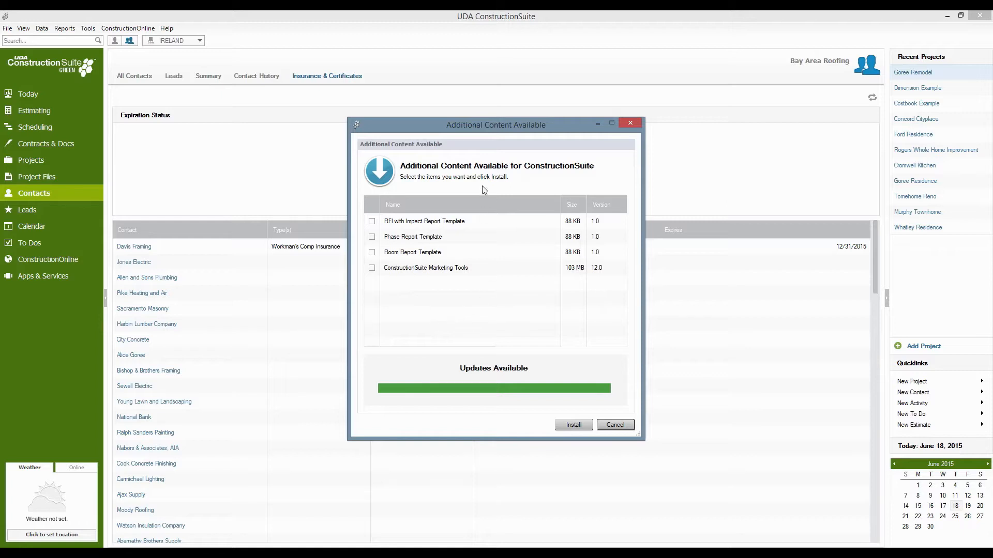
pyautogui.click(629, 123)
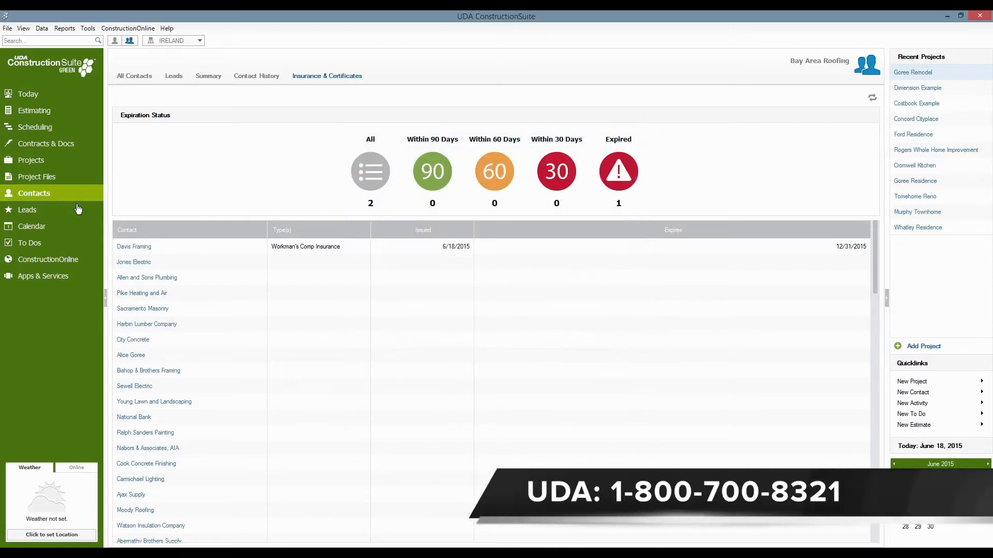
# Step: Open the calendar and view it by month, by week and by day
pyautogui.click(28, 232)
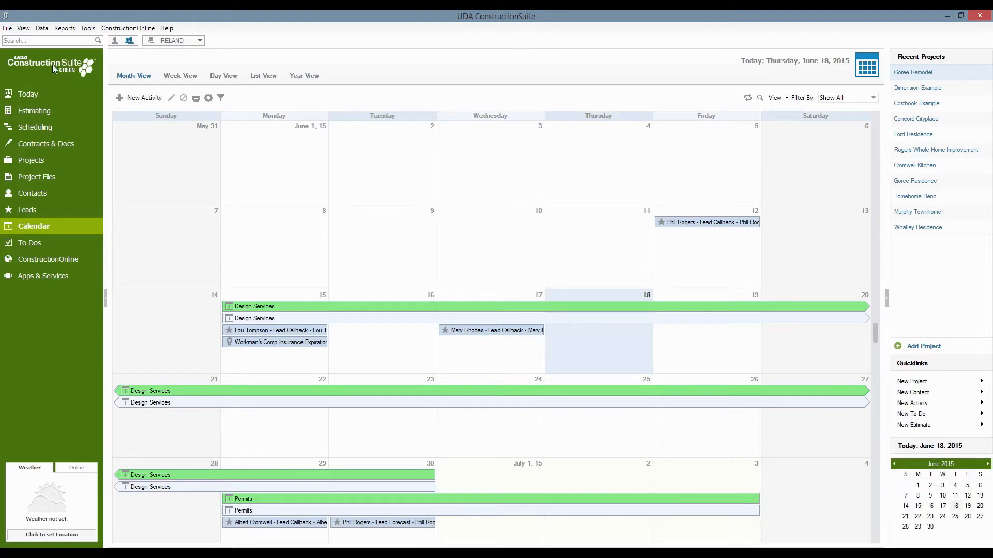
pyautogui.click(190, 79)
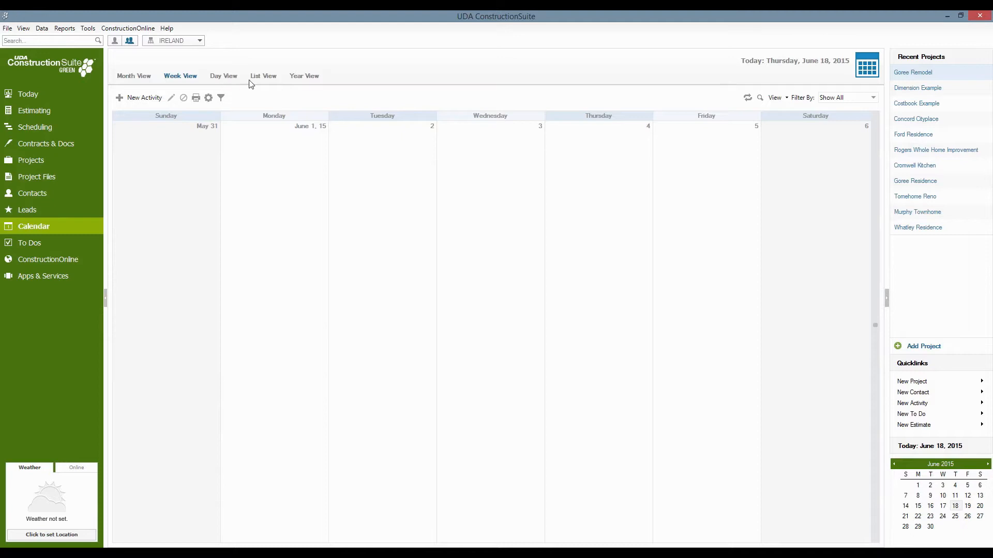
pyautogui.click(233, 78)
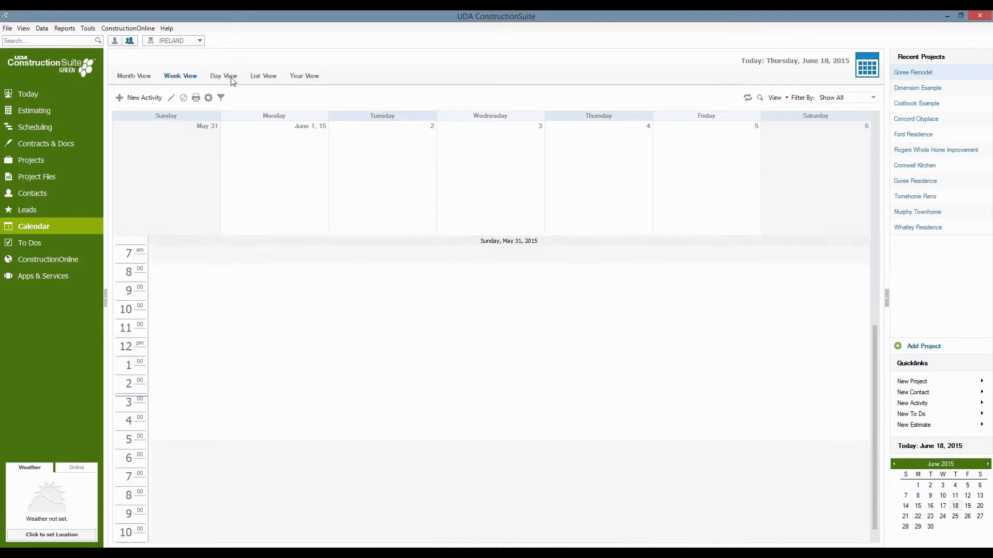
# Step: Show the calendar activities as a list and set the range's end date to 8/31/2015
pyautogui.click(273, 78)
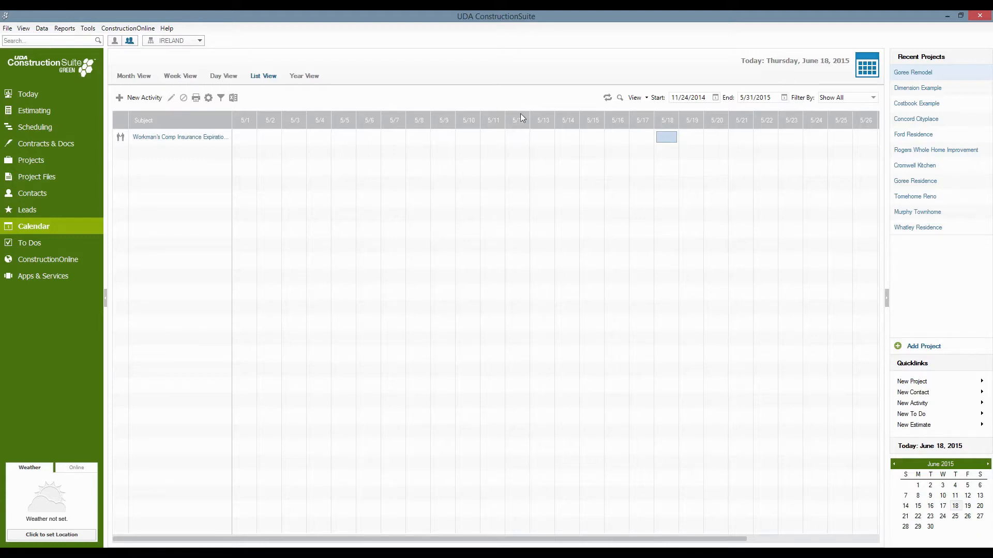
pyautogui.click(784, 98)
pyautogui.click(784, 111)
pyautogui.click(784, 111)
pyautogui.click(784, 111)
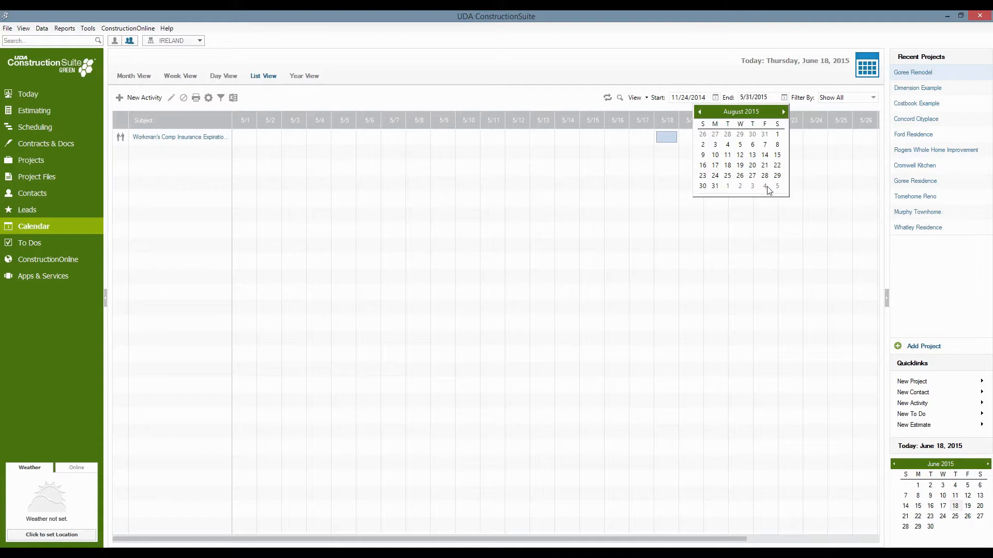
pyautogui.click(715, 188)
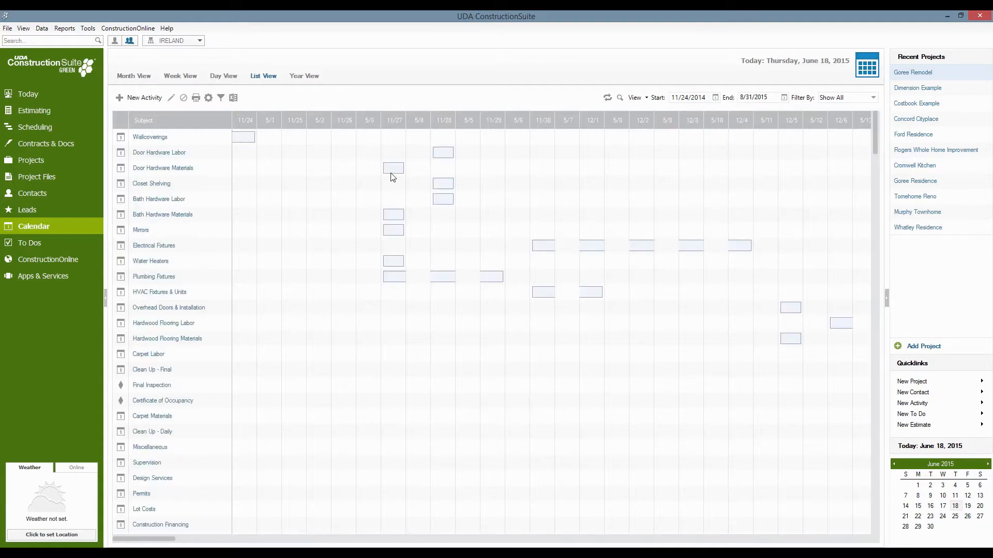
# Step: View the calendar by year, browse back through 2014 and 2013, and return to 2015
pyautogui.click(303, 78)
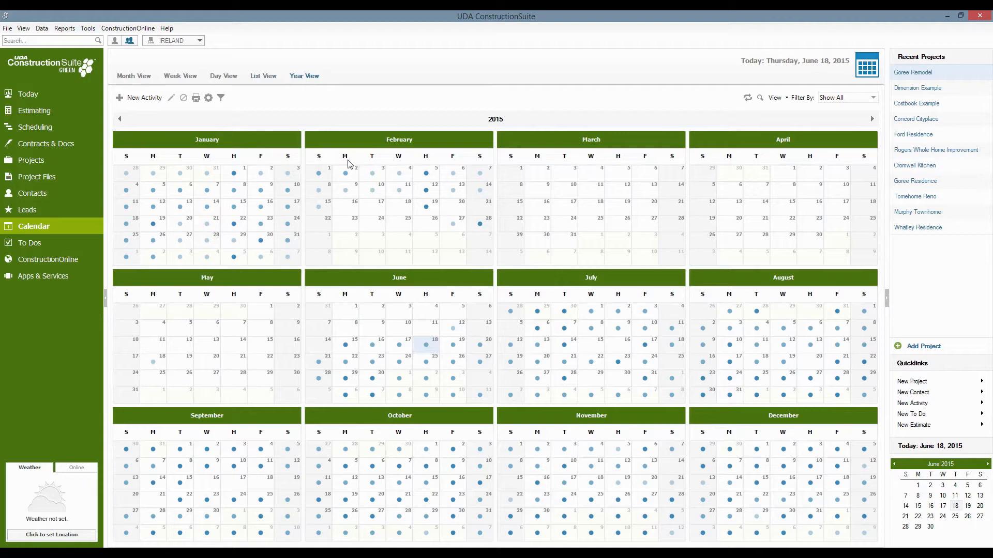
pyautogui.scroll(2, 658, 332)
pyautogui.scroll(-1, 672, 329)
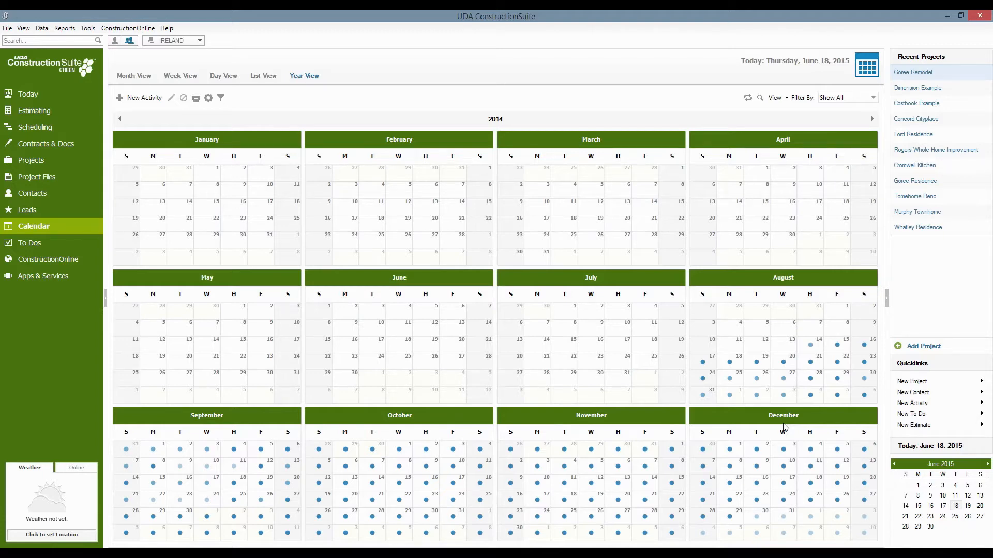
pyautogui.scroll(1, 843, 354)
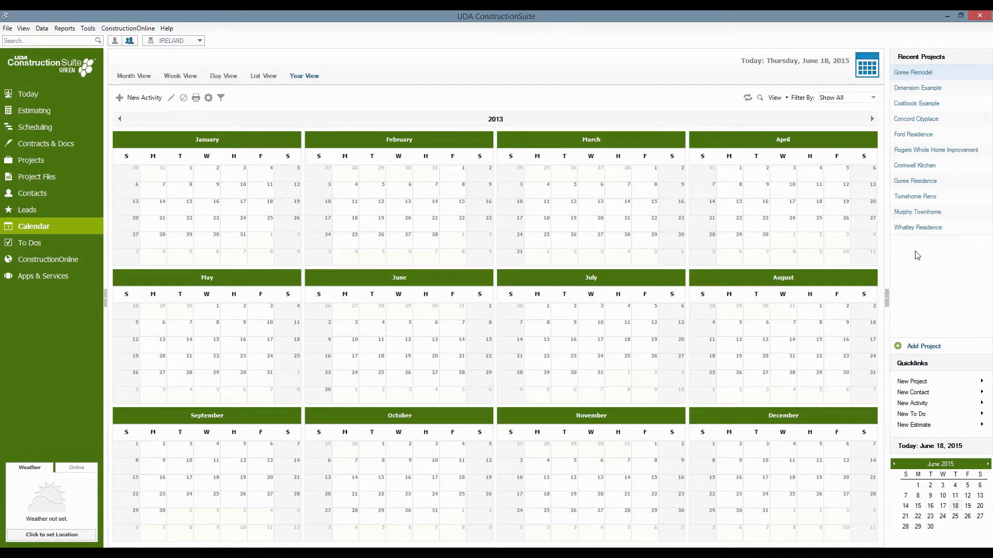
pyautogui.scroll(-1, 917, 255)
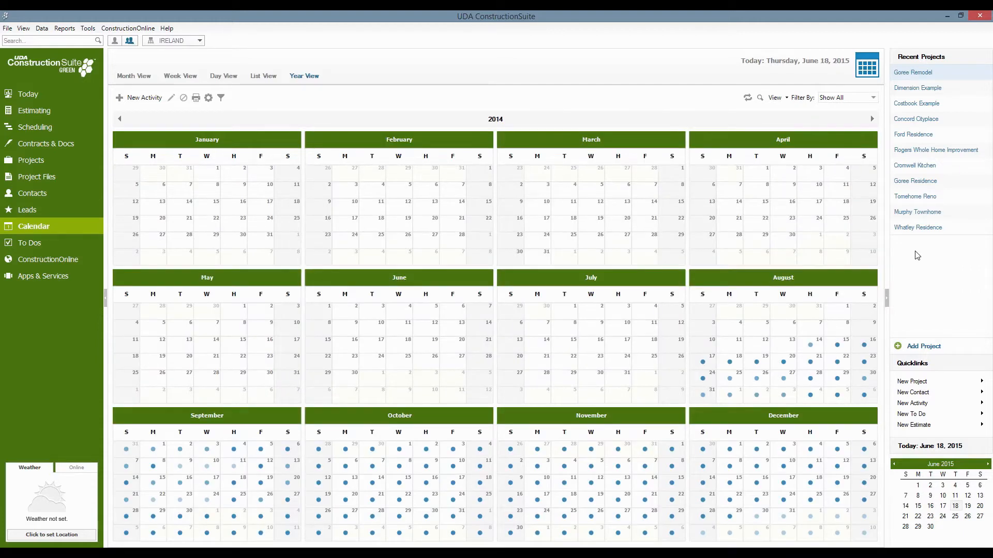
pyautogui.click(871, 120)
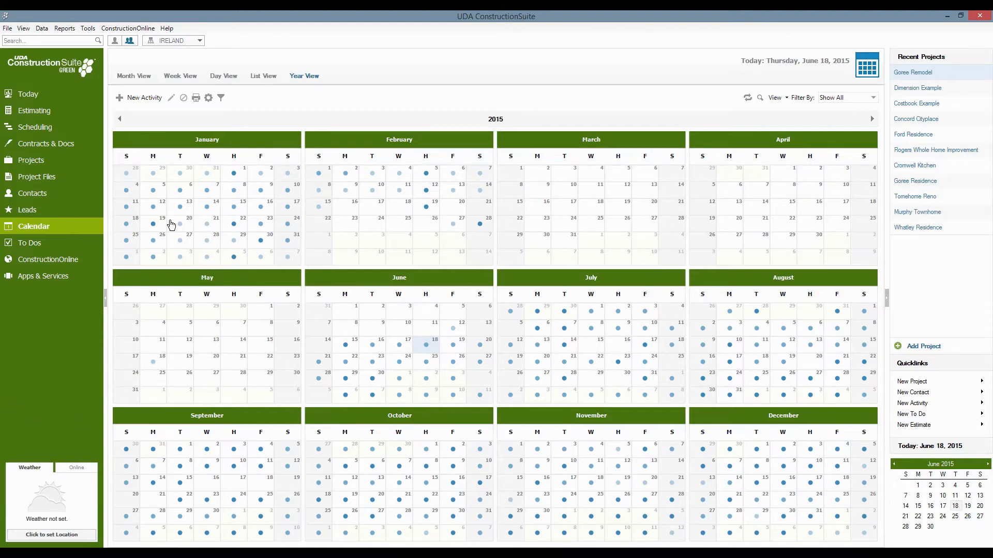
# Step: Go to July 16, 2015 in the calendar and view that date by day, week and month
pyautogui.click(133, 76)
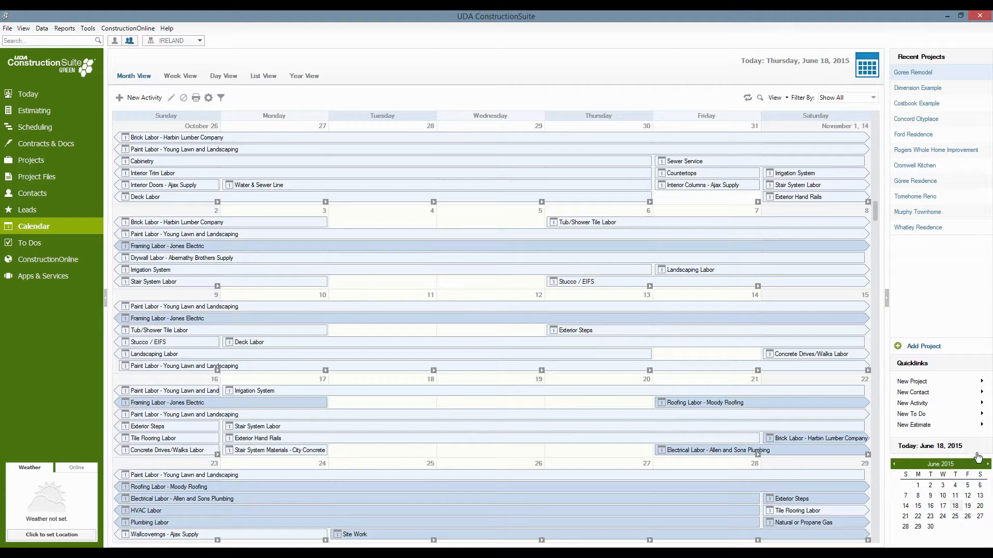
pyautogui.click(957, 509)
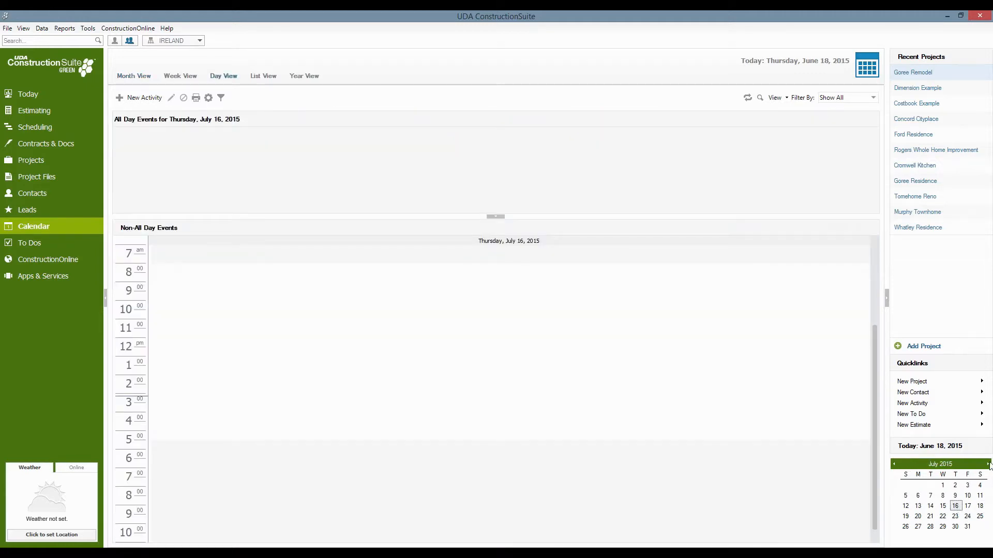
pyautogui.click(988, 464)
pyautogui.click(187, 77)
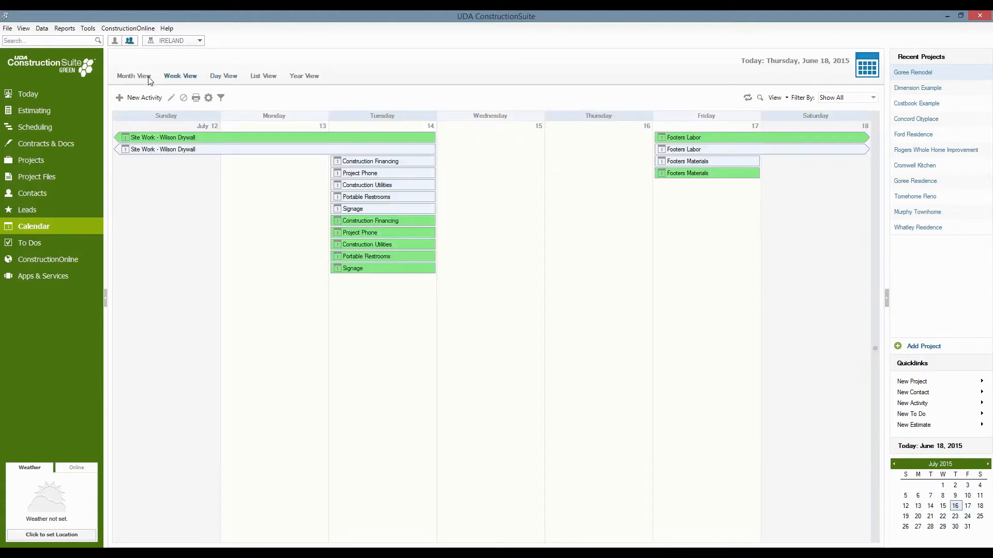
pyautogui.click(142, 77)
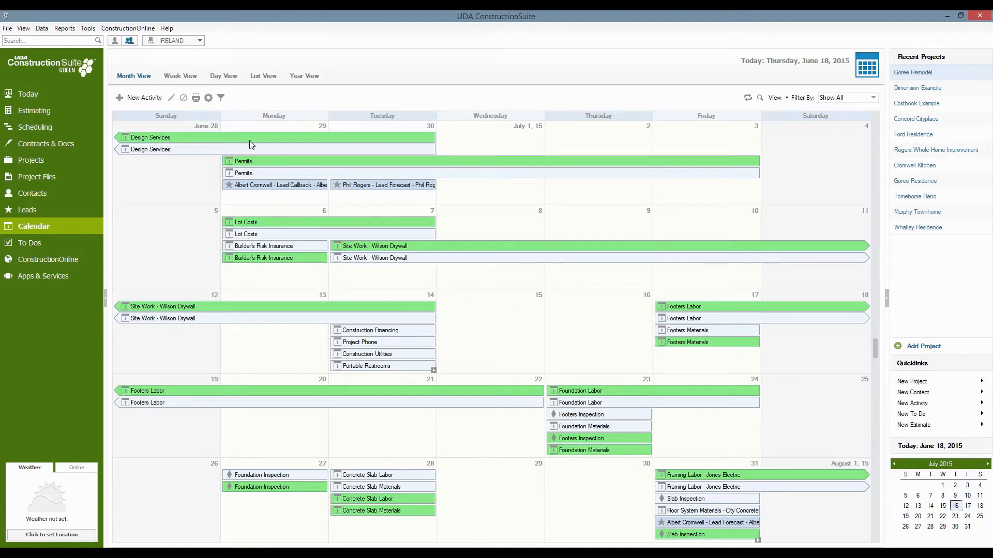
# Step: Examine the Design Services, Permits and June 30 lead forecast activities, and browse the monthly schedule through January 2016
pyautogui.click(205, 151)
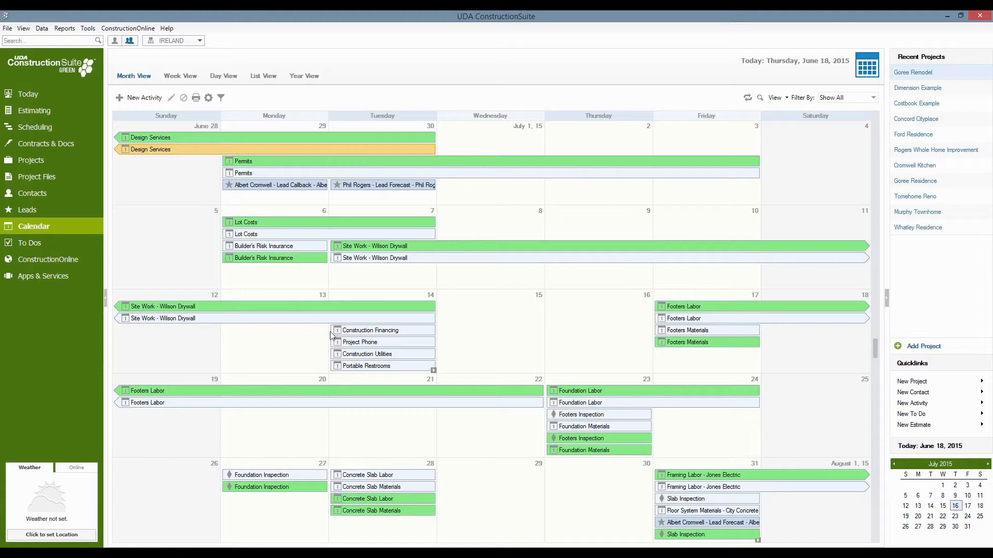
pyautogui.click(463, 158)
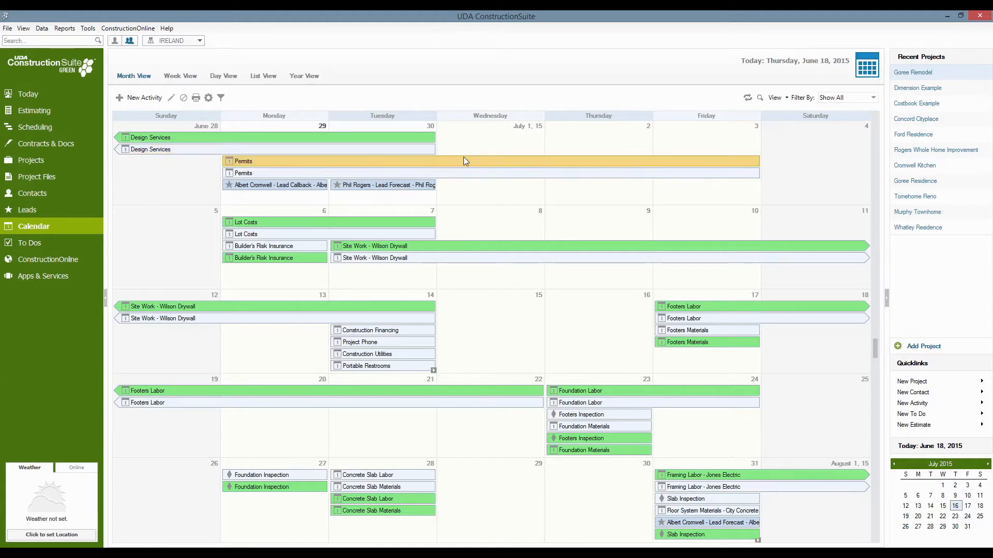
pyautogui.click(366, 190)
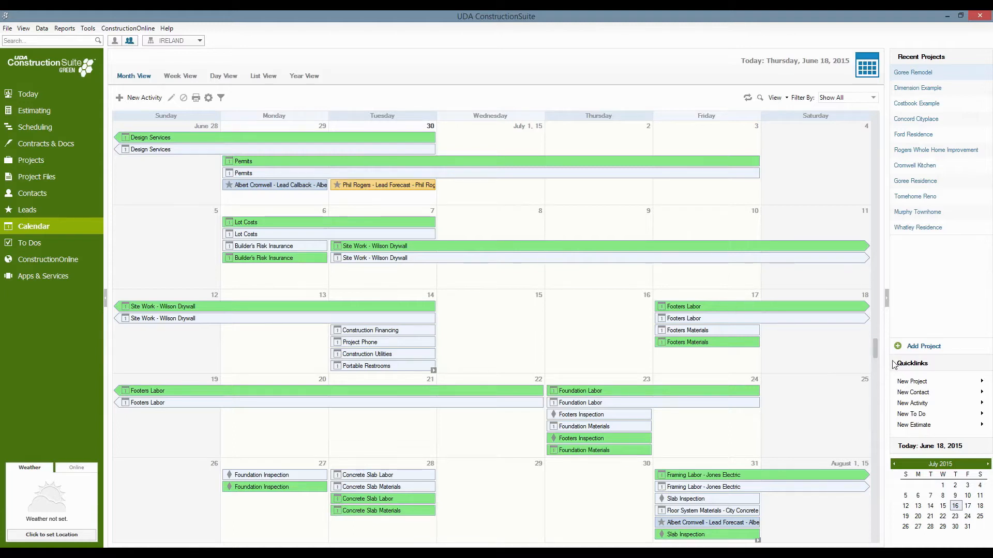
pyautogui.scroll(-9, 874, 365)
pyautogui.scroll(-9, 874, 390)
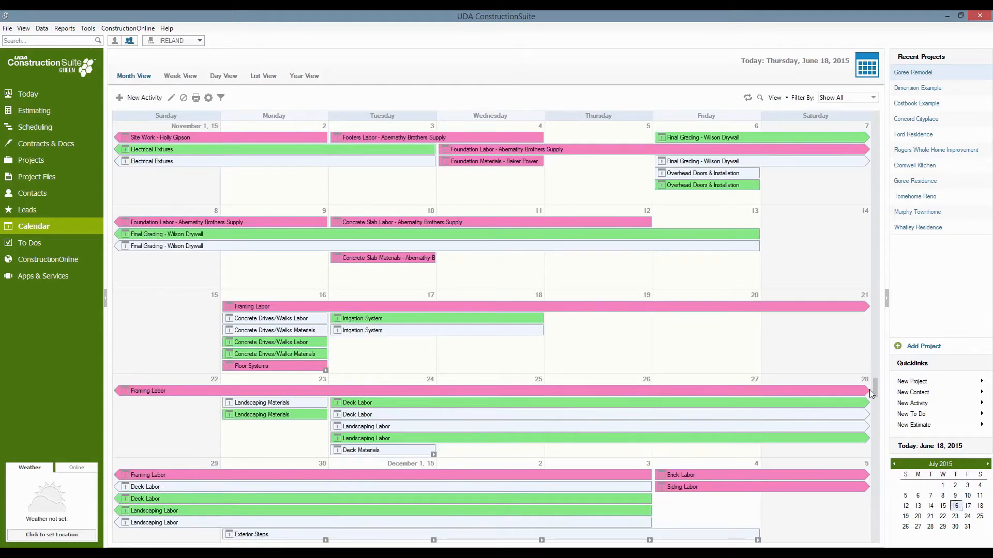
pyautogui.scroll(-8, 870, 389)
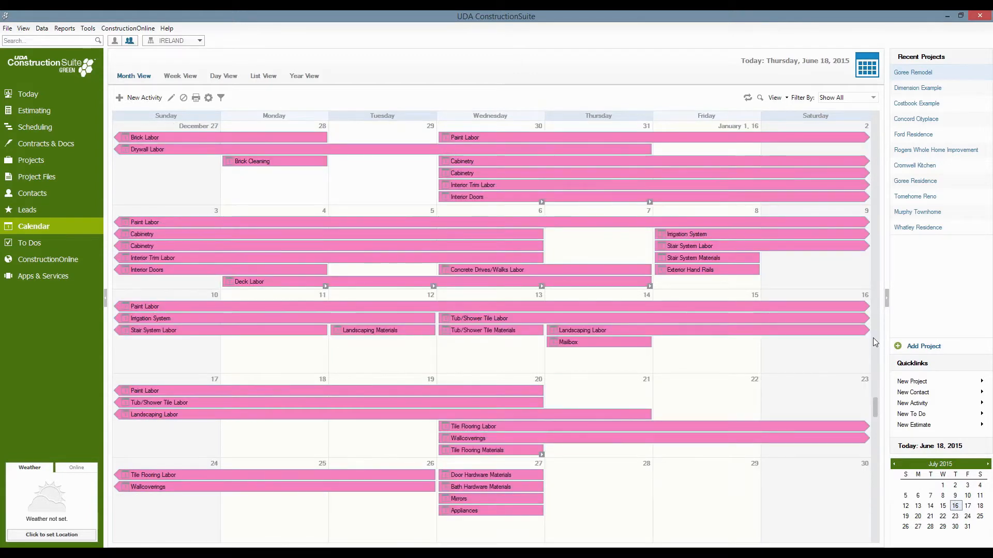
pyautogui.scroll(17, 875, 337)
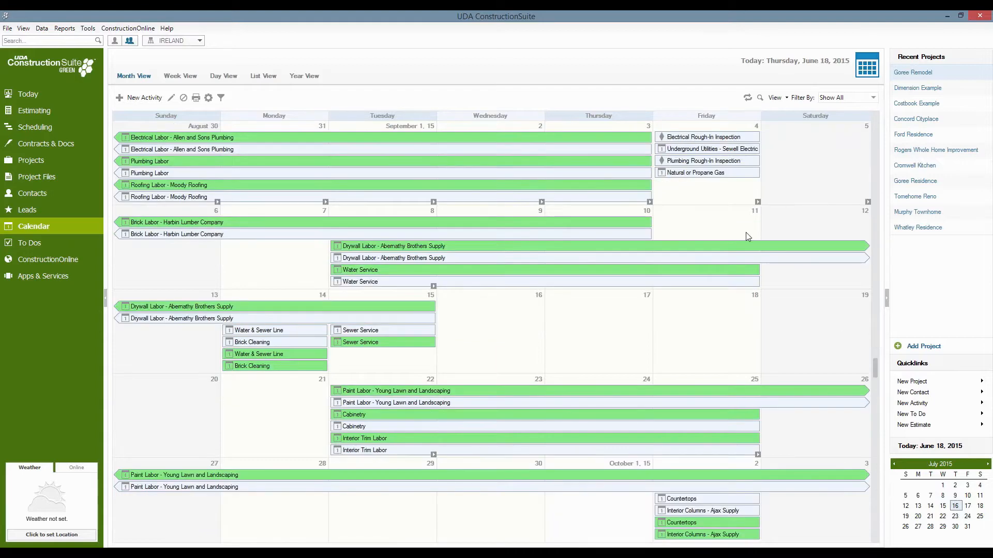
# Step: Set the calendar bars to show Subject - Project Name and the activity start time
pyautogui.scroll(9, 876, 333)
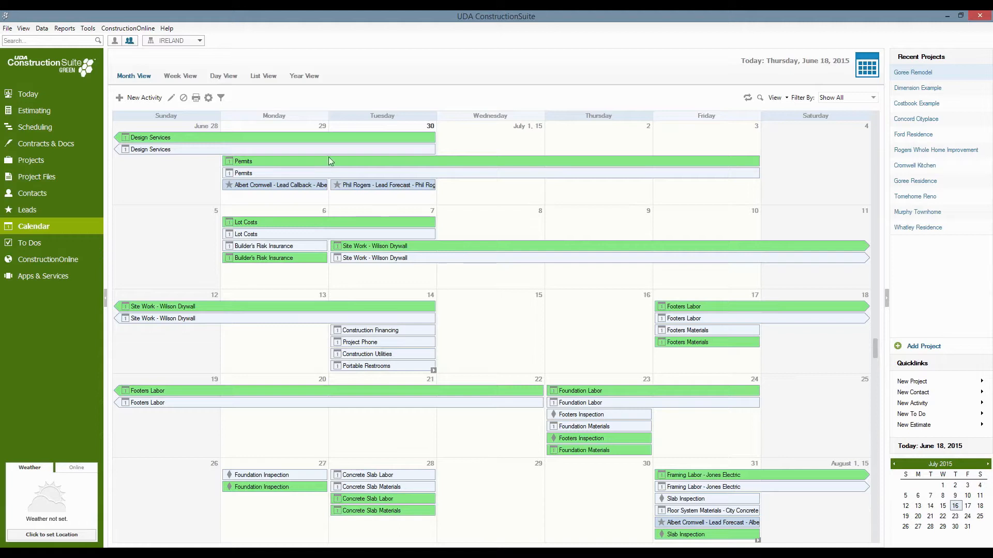
pyautogui.click(88, 29)
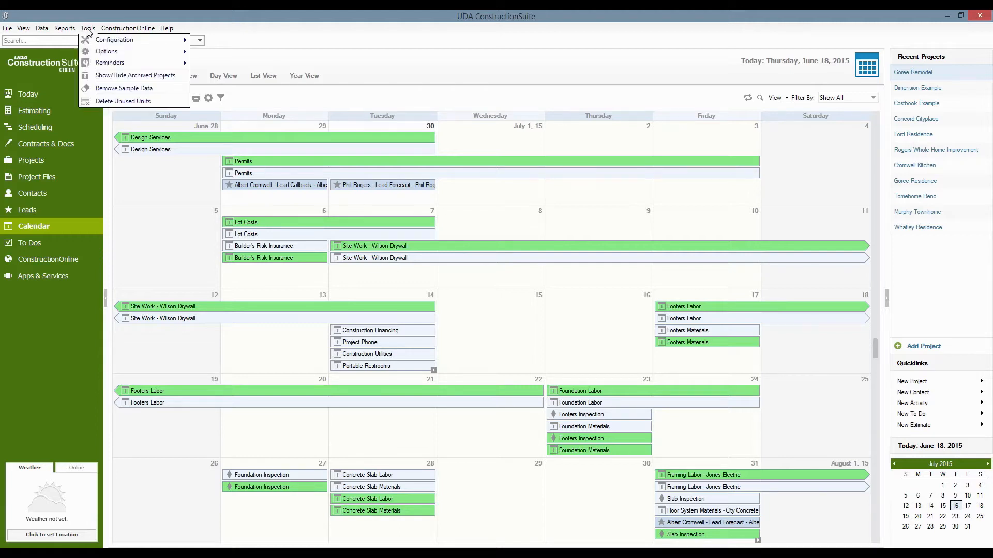
pyautogui.moveTo(150, 51)
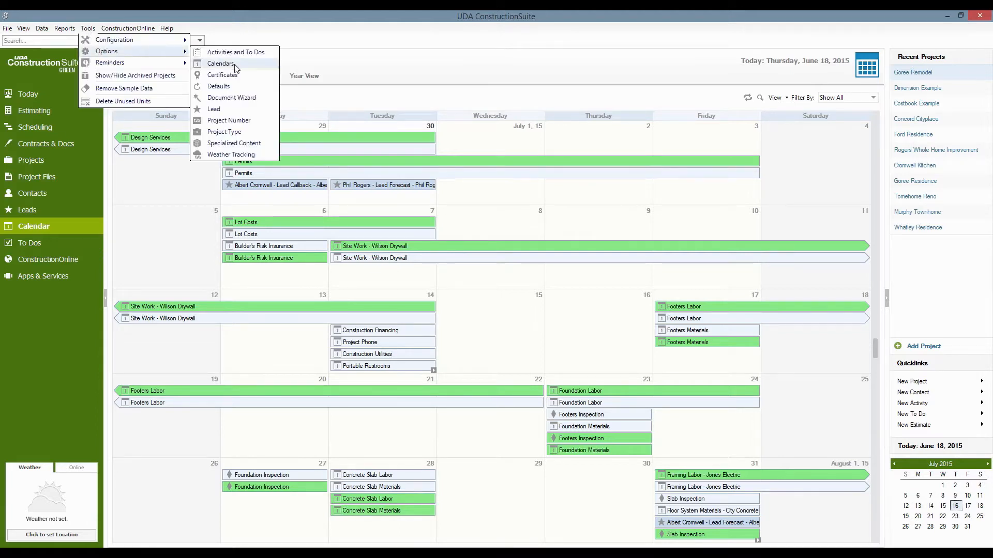
pyautogui.click(221, 64)
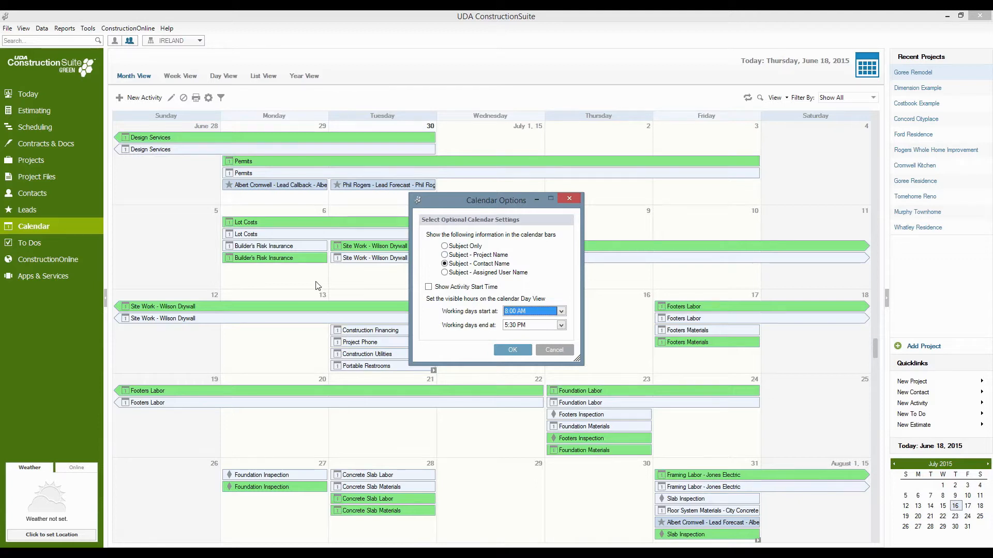
pyautogui.click(444, 256)
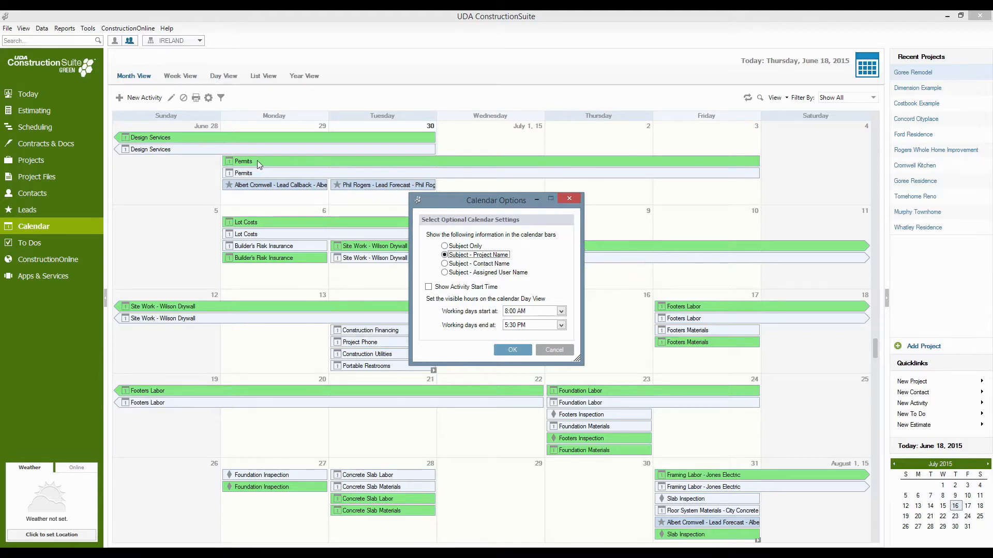
pyautogui.click(444, 264)
pyautogui.click(445, 272)
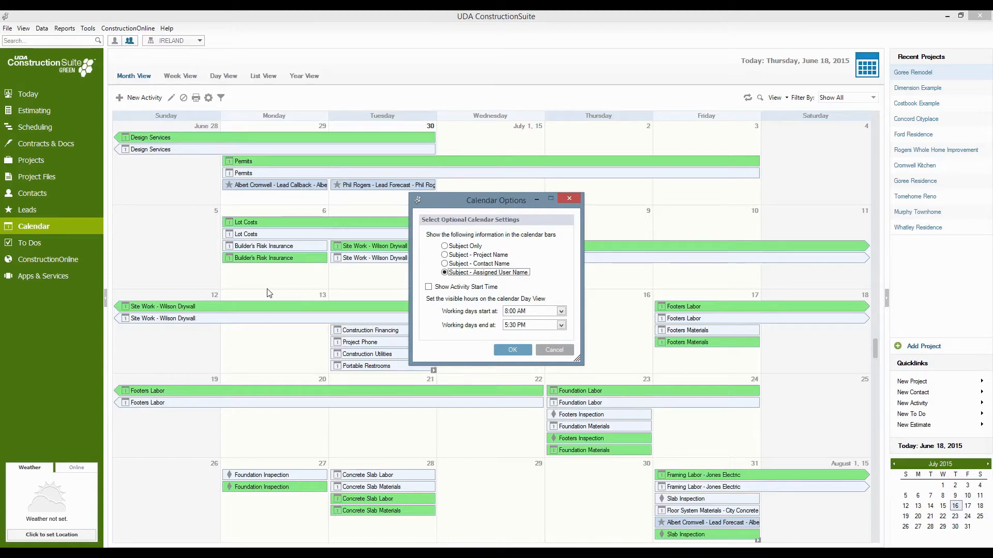
pyautogui.click(428, 288)
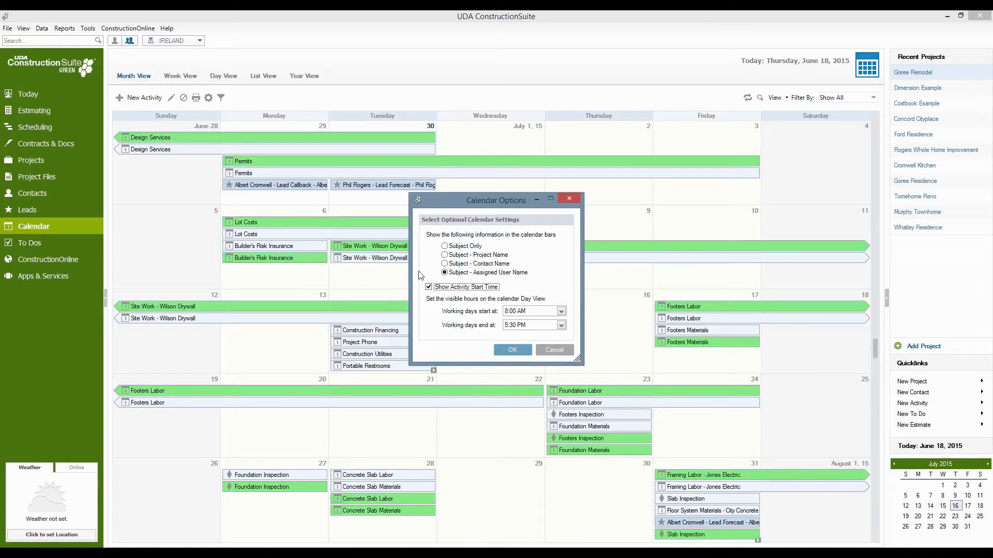
pyautogui.click(445, 255)
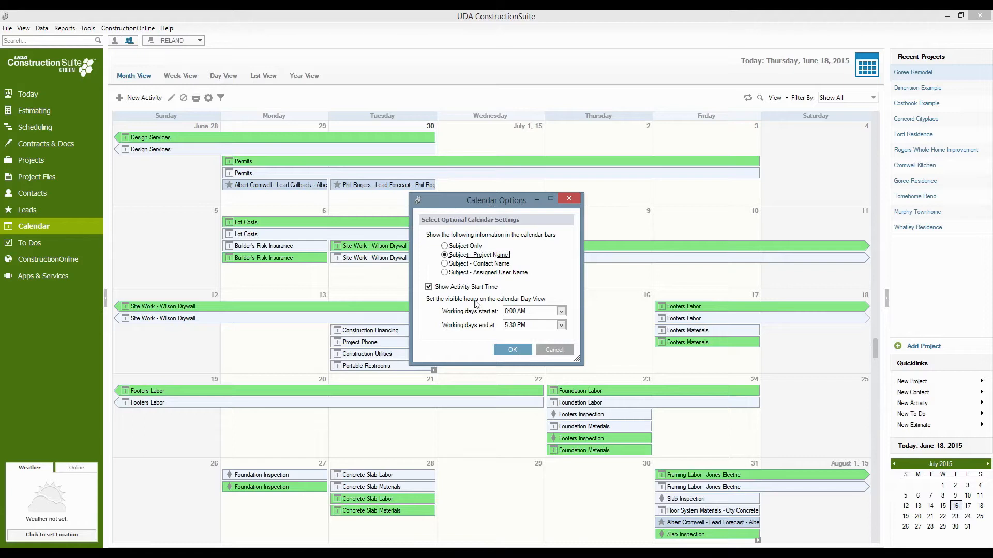
pyautogui.click(508, 351)
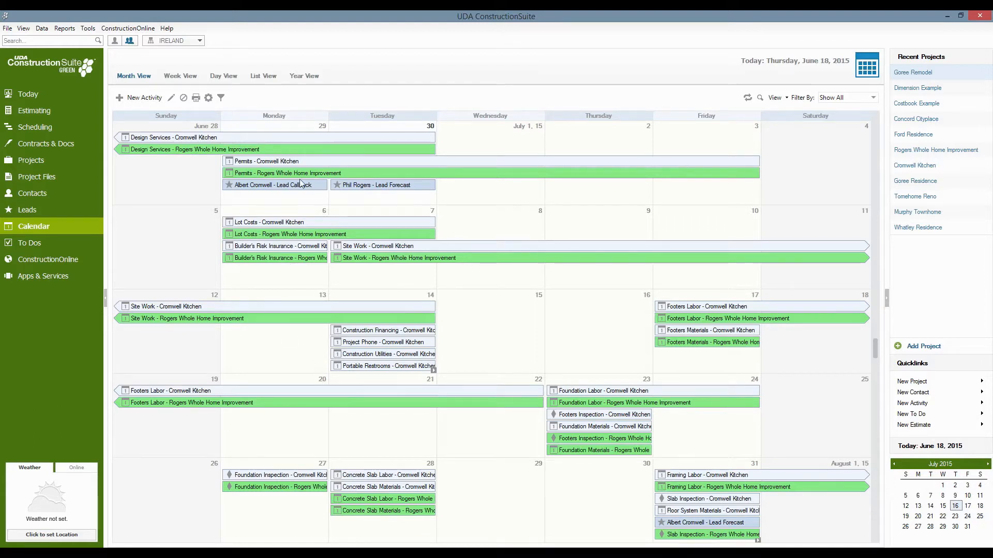
# Step: Start a new activity on July 15, 2015 with the subject "Meeting with Client", running from 10:00 AM to 11:00 AM
pyautogui.doubleClick(503, 323)
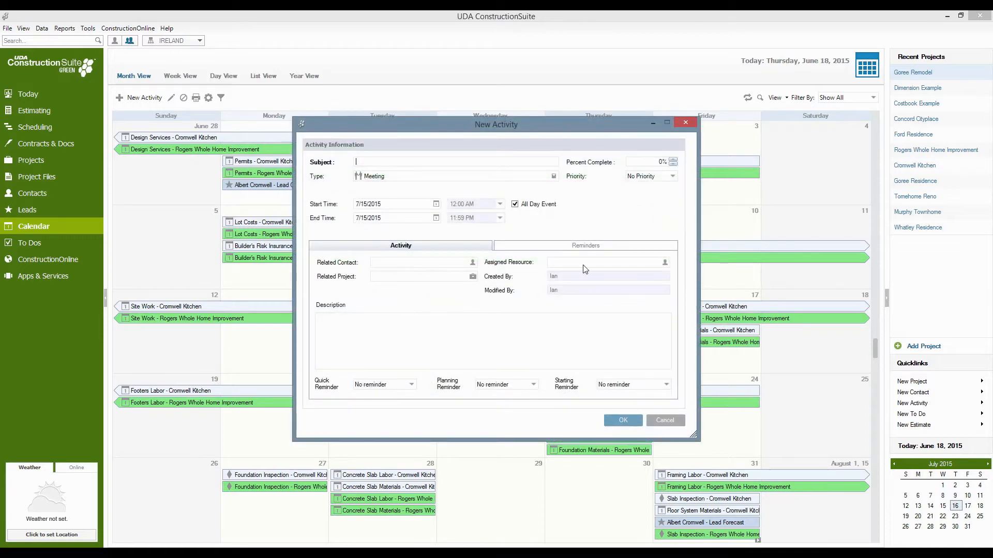
pyautogui.write('Meeting with Client')
pyautogui.click(515, 204)
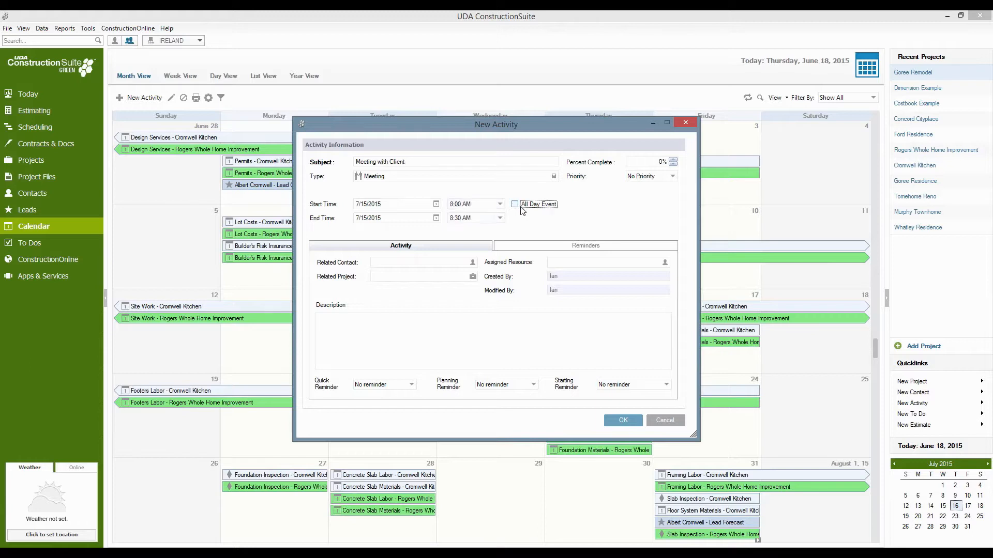
pyautogui.click(500, 204)
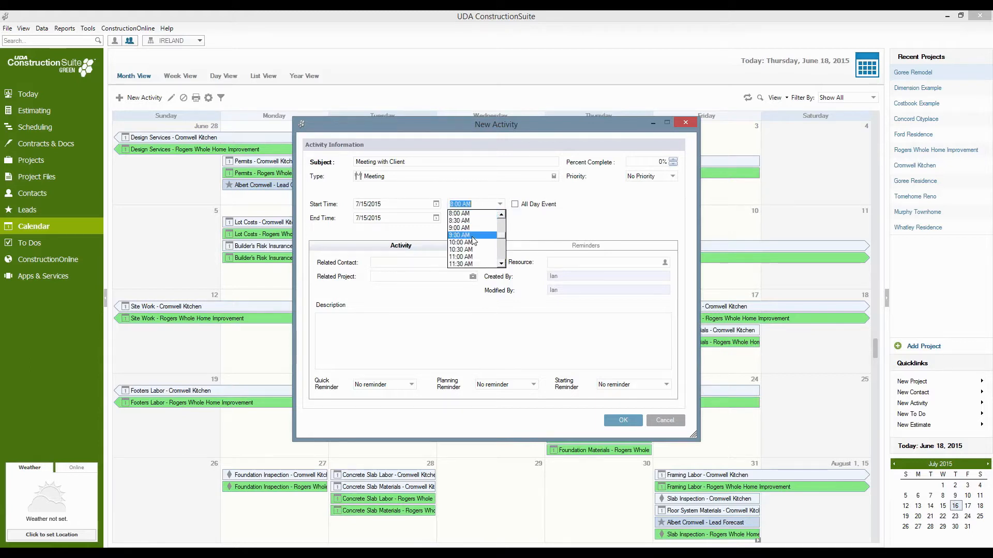
pyautogui.click(473, 242)
pyautogui.click(500, 218)
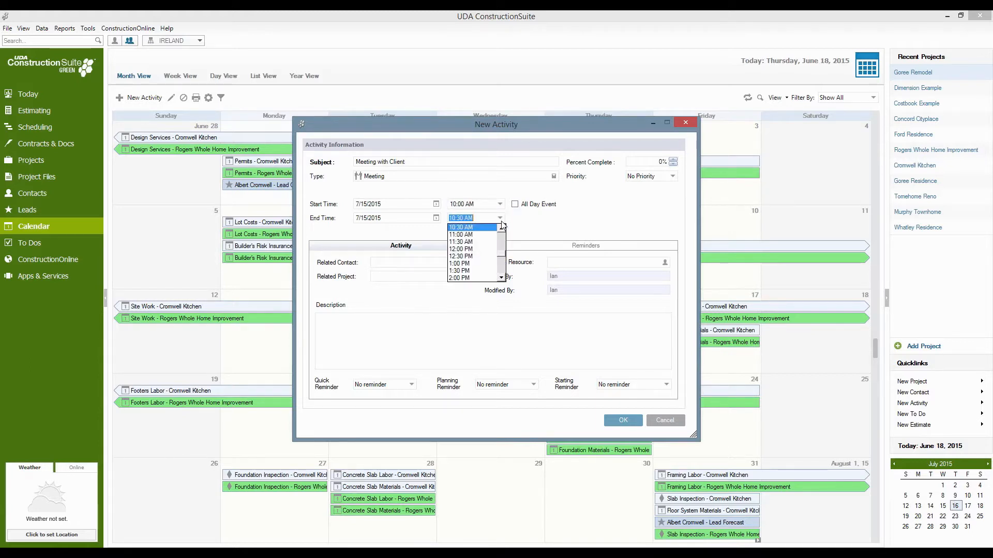
pyautogui.click(475, 239)
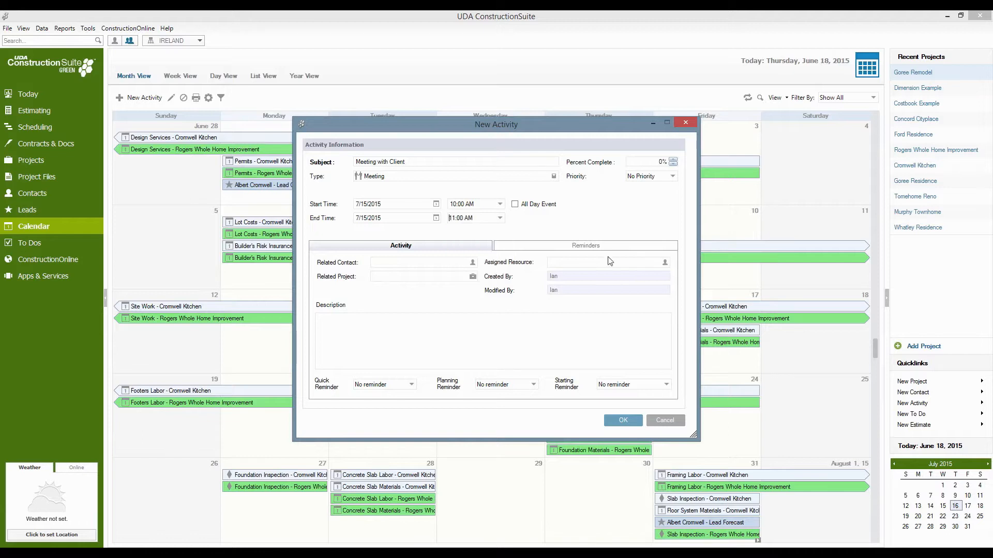
# Step: Link the meeting to the client's contact record and to the Cromwell Kitchen project
pyautogui.click(457, 265)
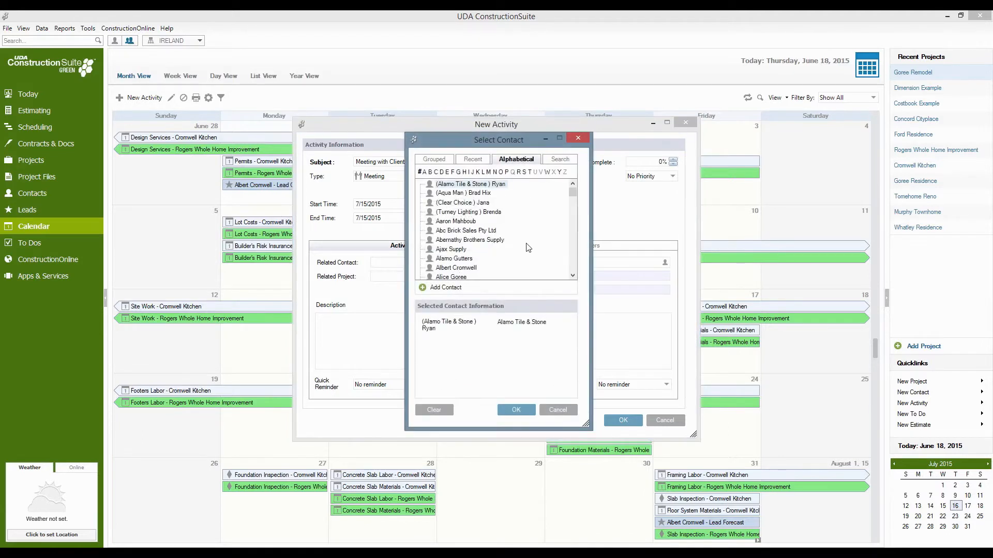
pyautogui.scroll(-15, 572, 267)
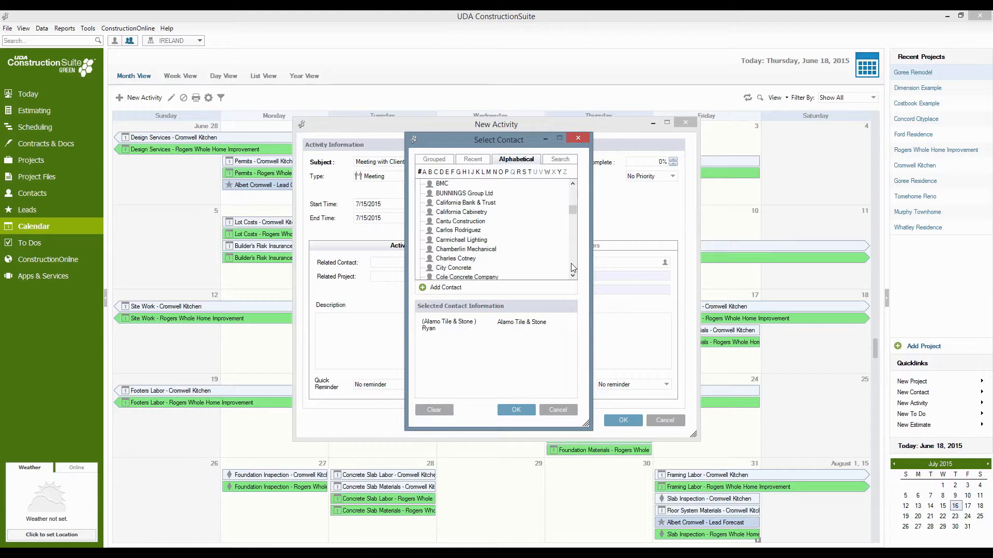
pyautogui.scroll(3, 572, 187)
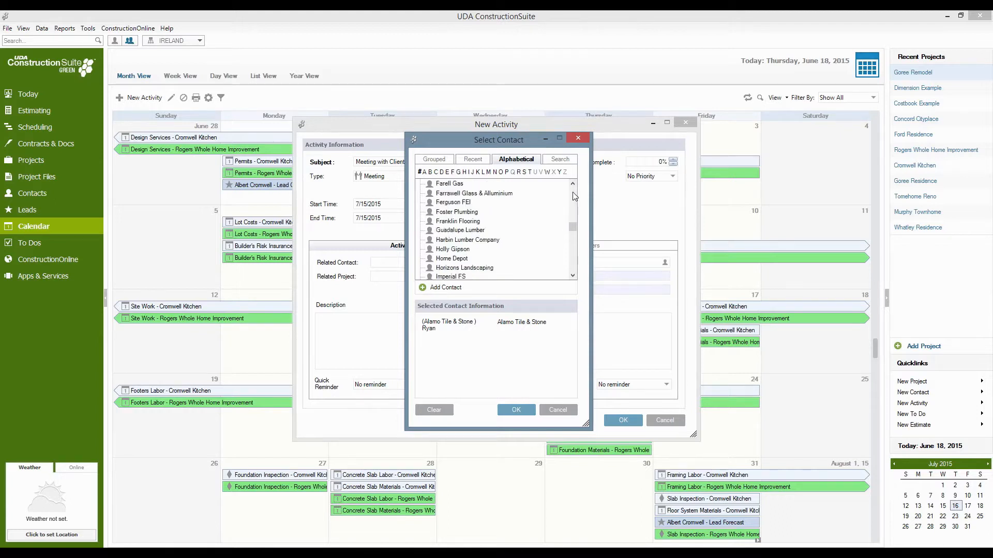
pyautogui.click(449, 250)
pyautogui.doubleClick(449, 251)
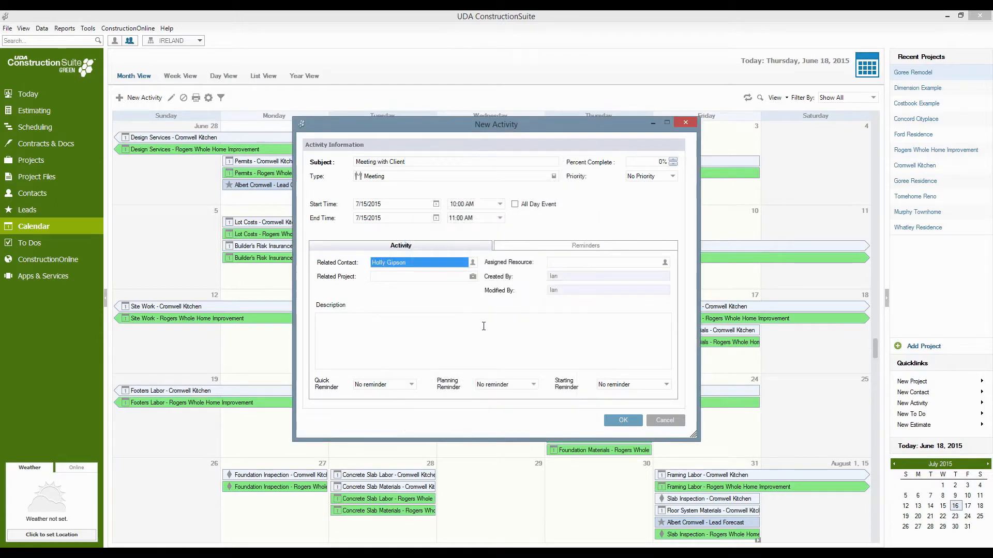
pyautogui.click(374, 277)
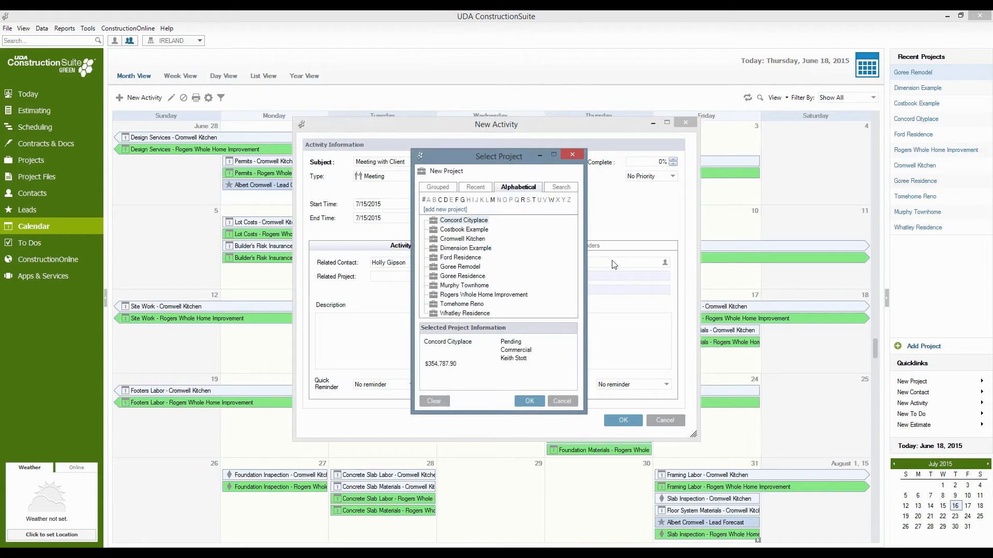
pyautogui.doubleClick(461, 239)
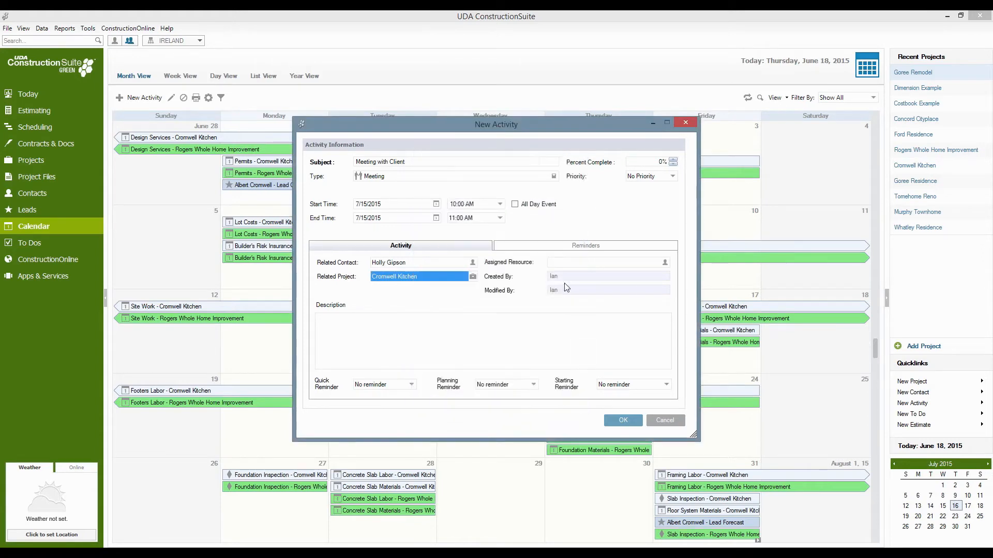
# Step: Assign the user who is creating the activity as the meeting's resource
pyautogui.click(576, 263)
pyautogui.click(413, 234)
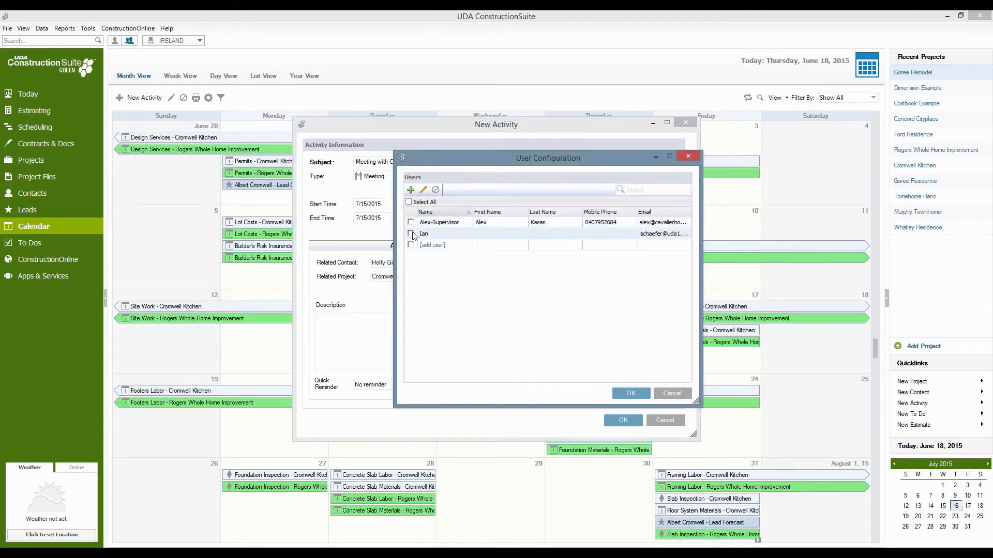
pyautogui.click(631, 394)
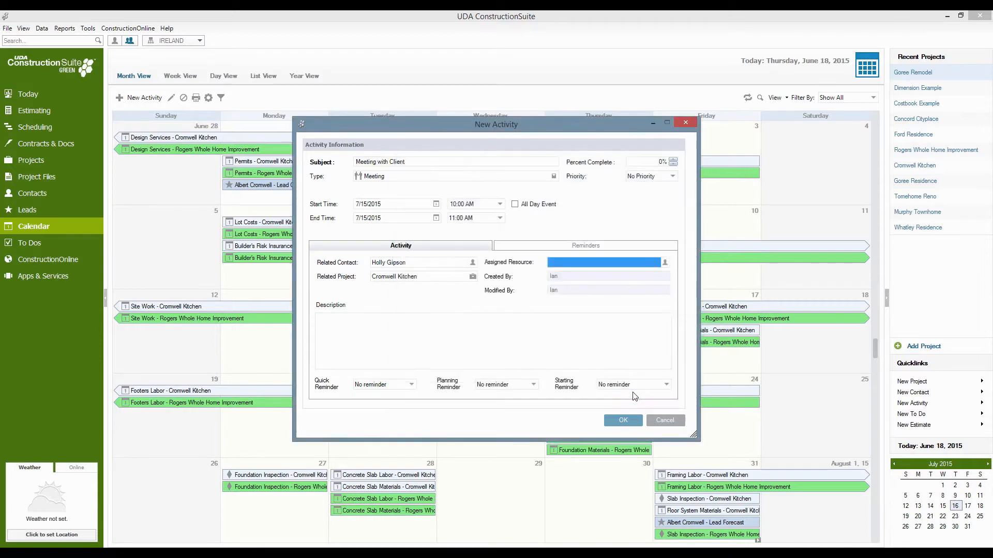
pyautogui.click(665, 263)
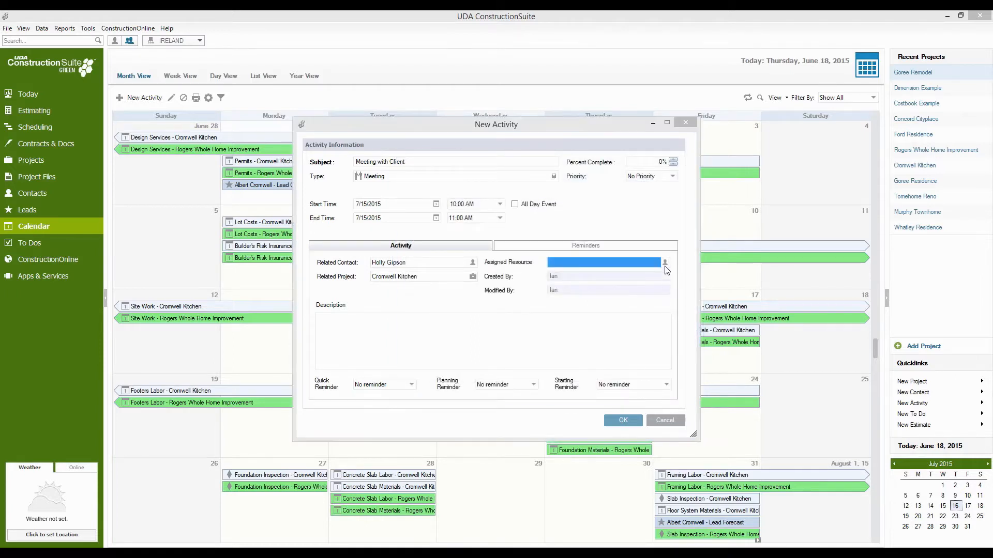
pyautogui.click(412, 235)
pyautogui.click(632, 393)
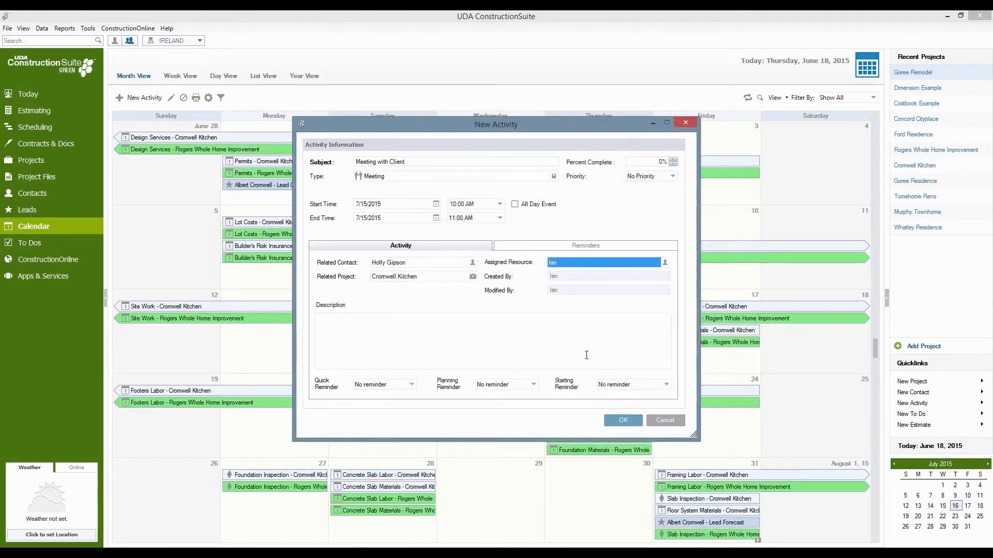
# Step: Examine the meeting's description field and the choices for its quick, planning and starting reminders
pyautogui.click(401, 317)
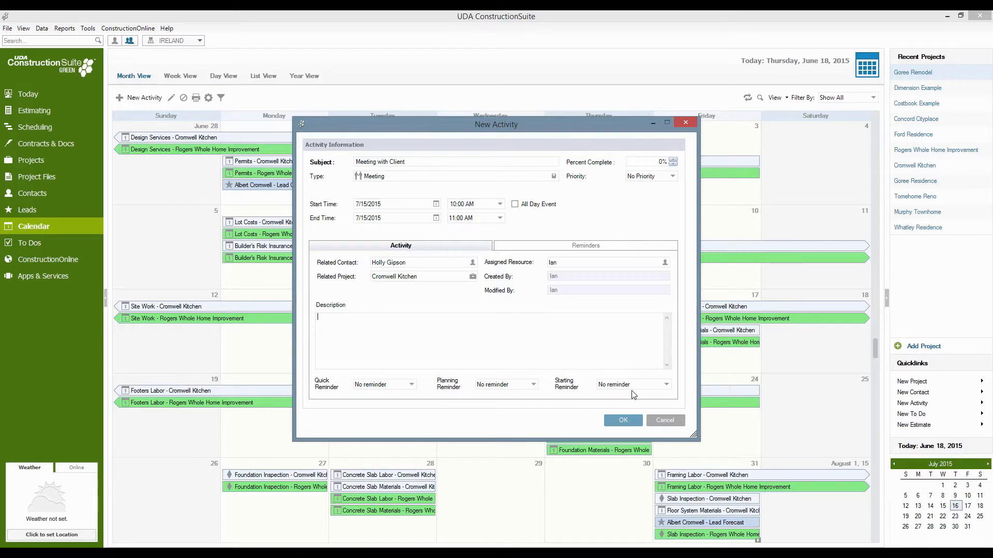
pyautogui.click(389, 384)
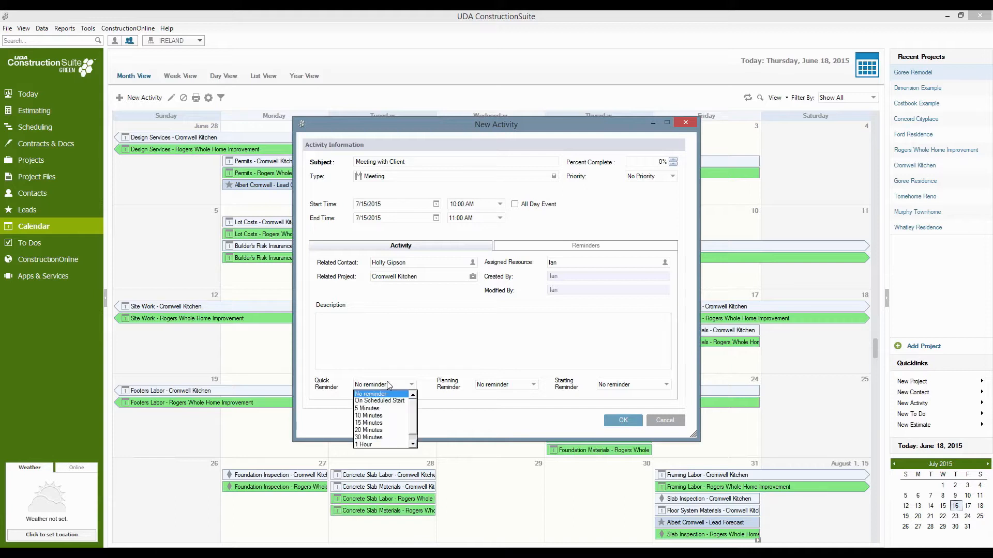
pyautogui.click(507, 385)
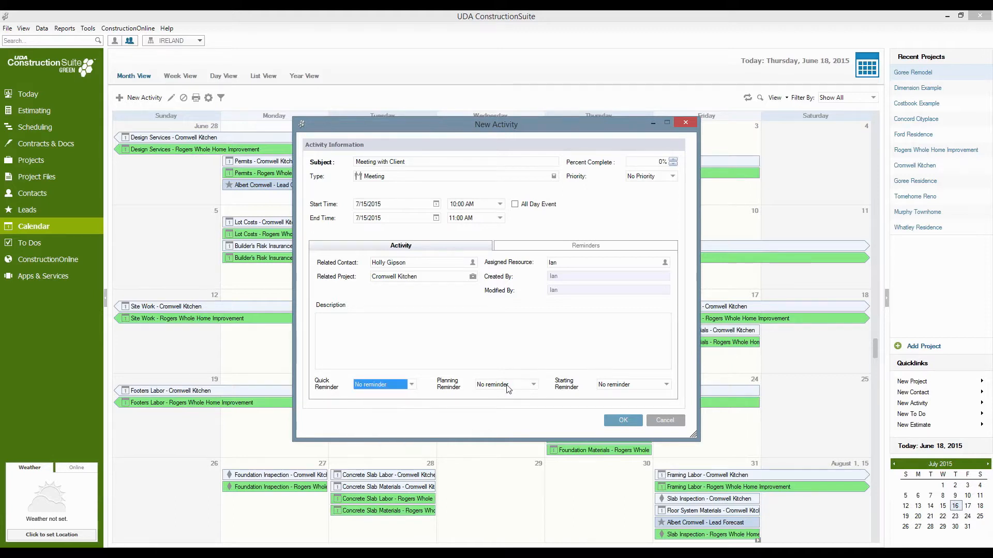
pyautogui.click(507, 385)
pyautogui.click(639, 384)
pyautogui.click(639, 384)
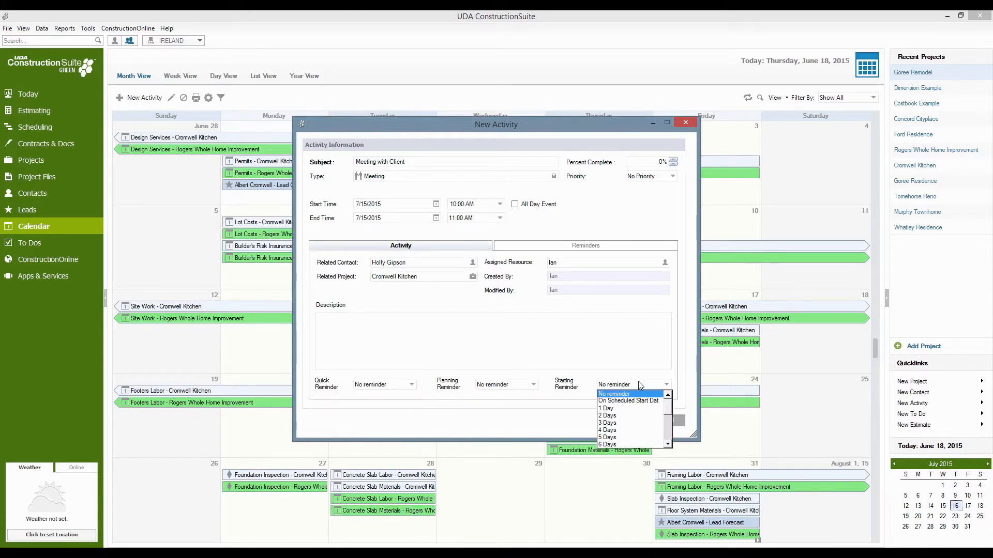
pyautogui.click(558, 334)
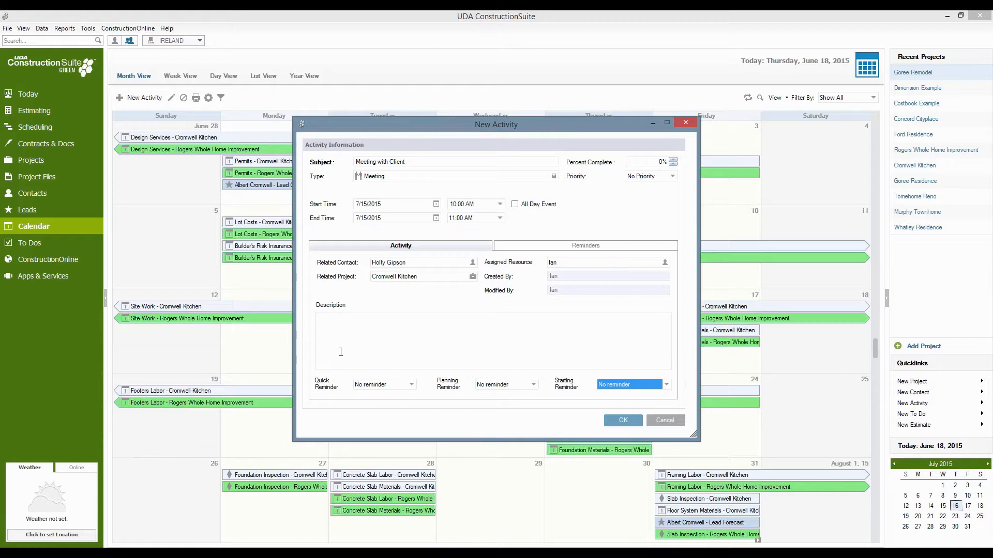
# Step: Add a popup planning reminder 1 day before the meeting at 08:00 and save the activity
pyautogui.click(599, 247)
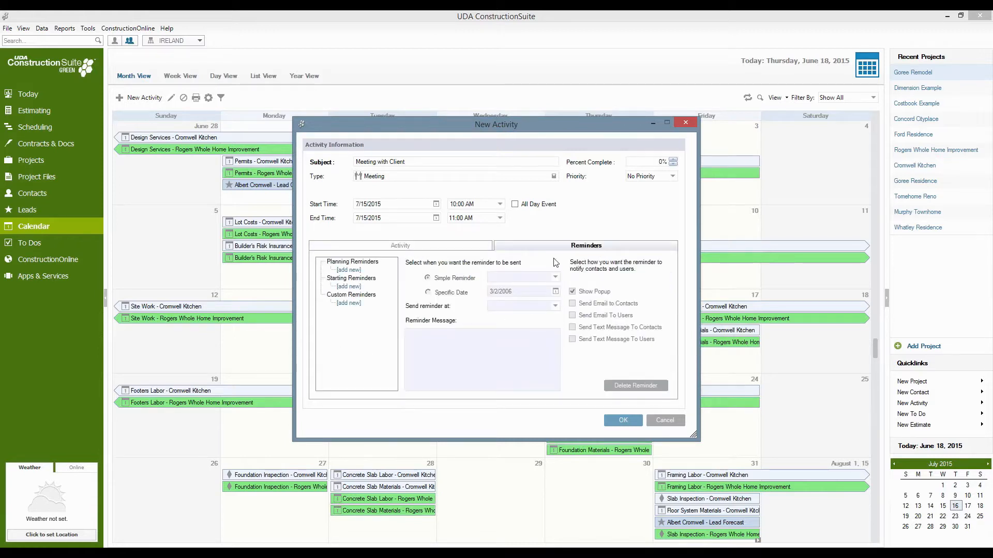
pyautogui.click(349, 270)
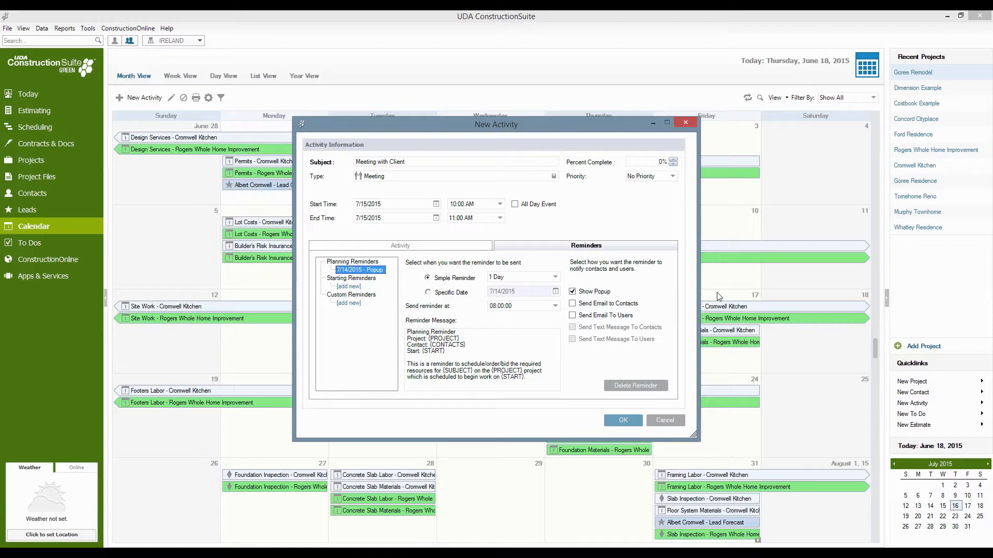
pyautogui.click(618, 420)
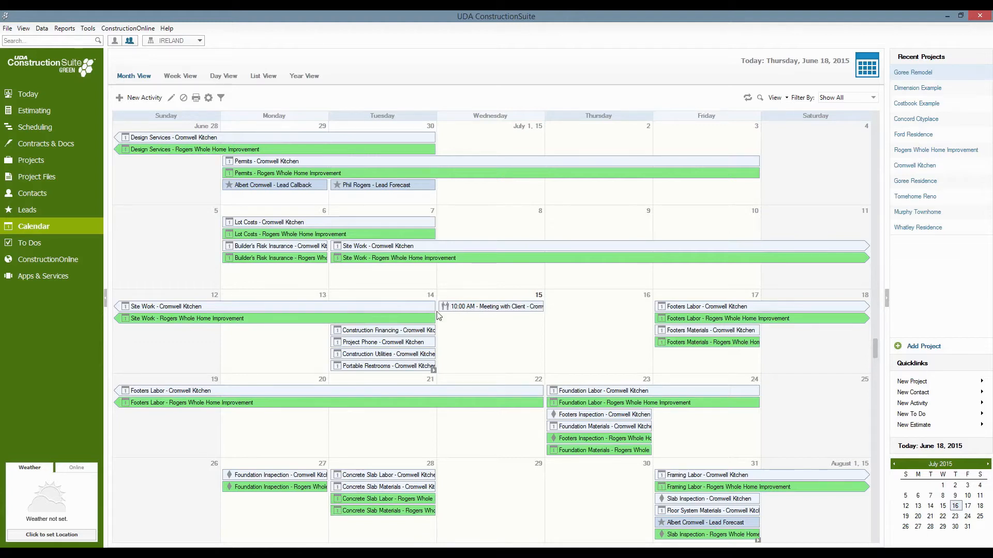
# Step: Review the saved July 15 meeting's details without changing them, and show the overdue to dos
pyautogui.doubleClick(492, 305)
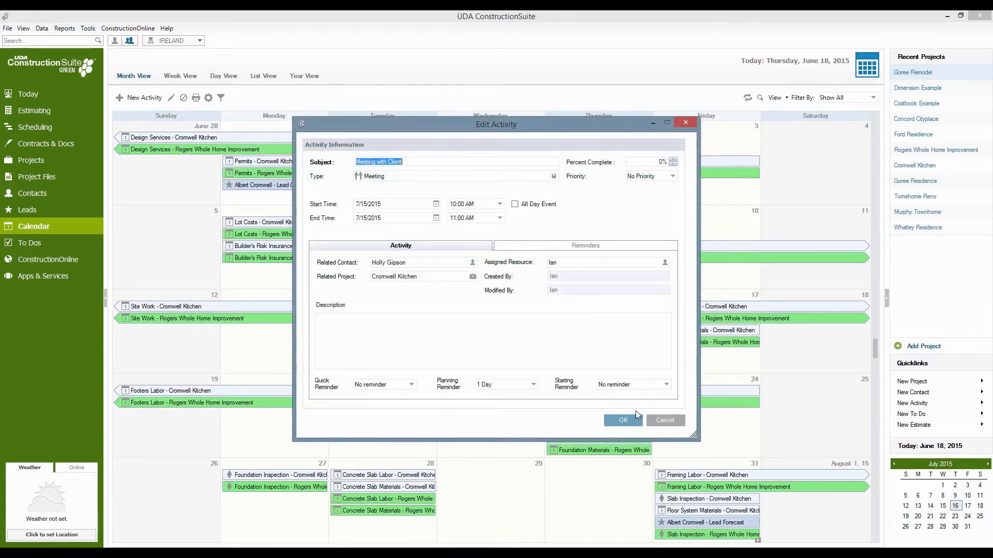
pyautogui.click(660, 420)
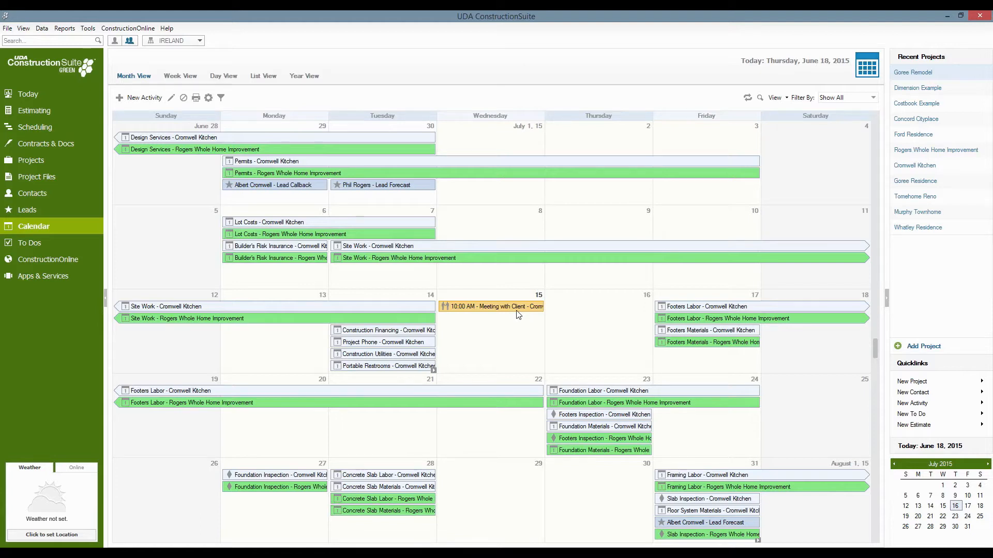
pyautogui.click(31, 252)
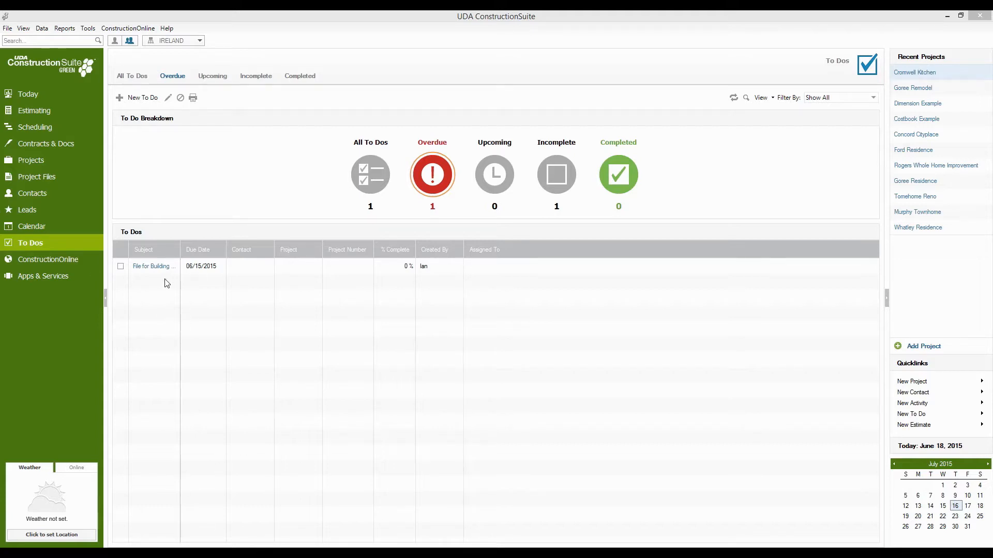
# Step: Start a new to do and relate it to the Cromwell Kitchen project
pyautogui.click(167, 292)
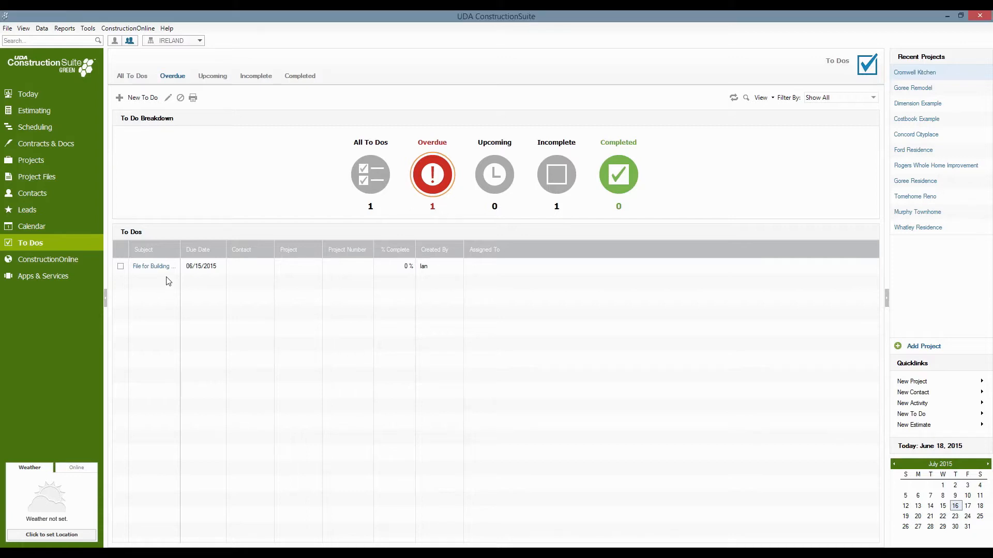
pyautogui.click(140, 99)
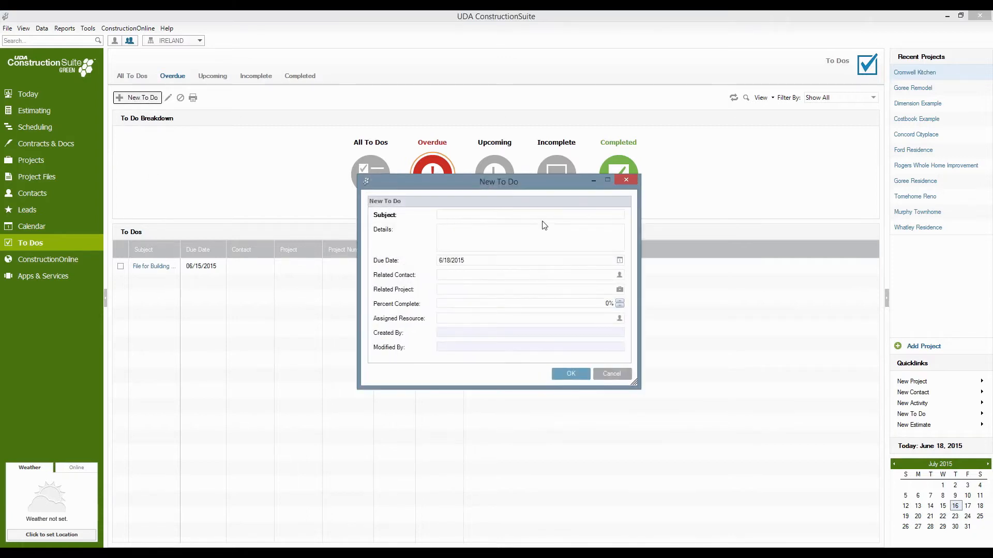
pyautogui.click(445, 291)
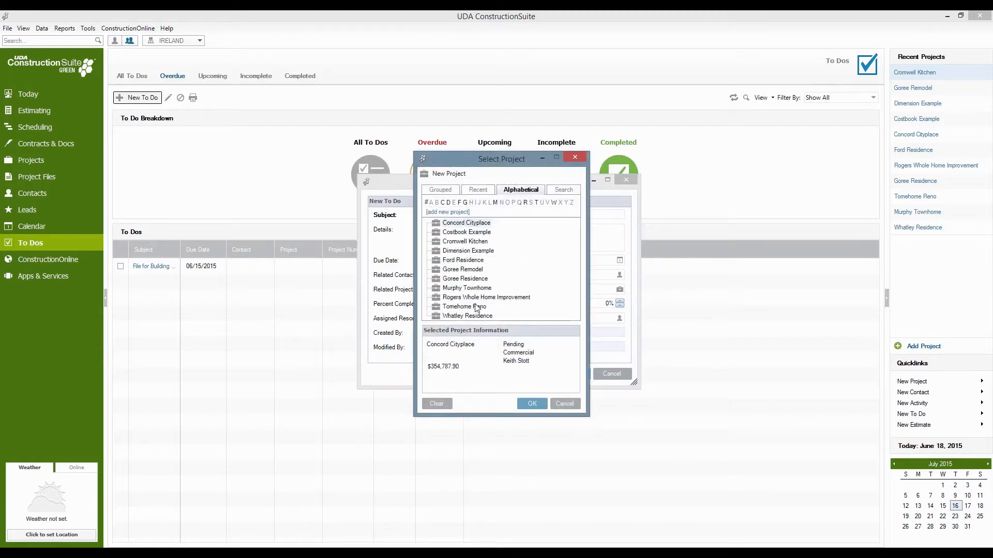
pyautogui.doubleClick(465, 242)
# Step: Enter "Apply for Permits" as the to do's subject, leave the related contact blank, and save it
pyautogui.click(464, 215)
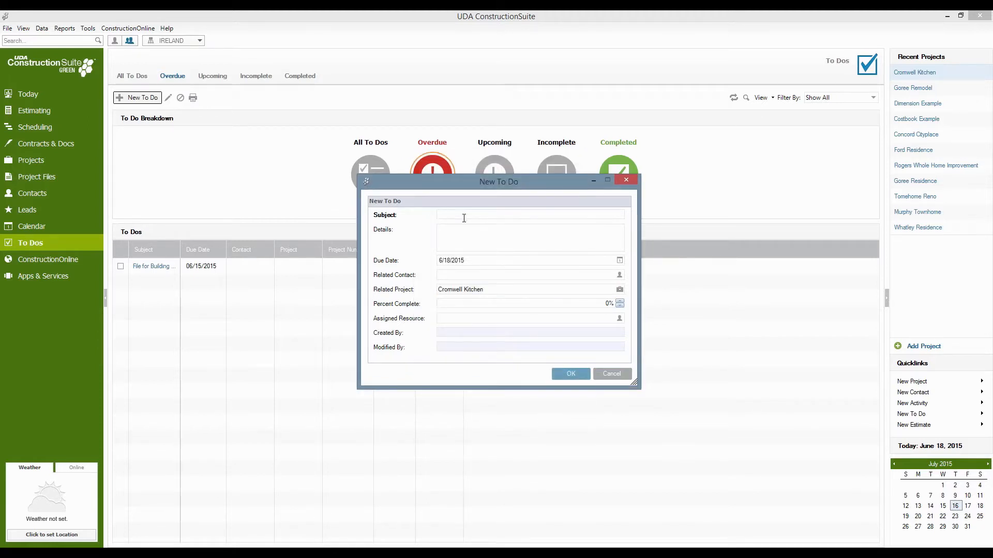
pyautogui.write('Apply for')
pyautogui.write(' work')
pyautogui.press('BackSpace')
pyautogui.press('BackSpace')
pyautogui.write('Permits')
pyautogui.click(493, 274)
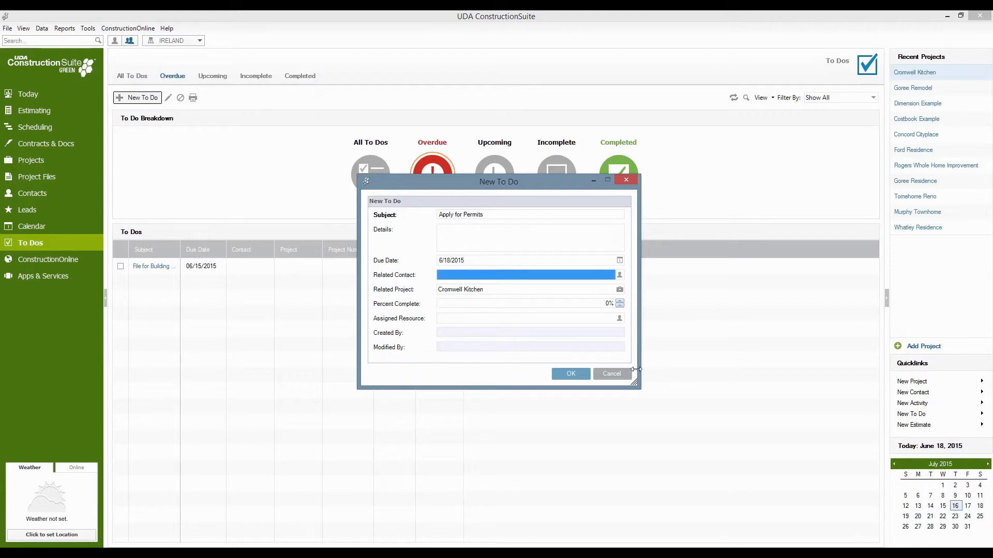
pyautogui.click(560, 376)
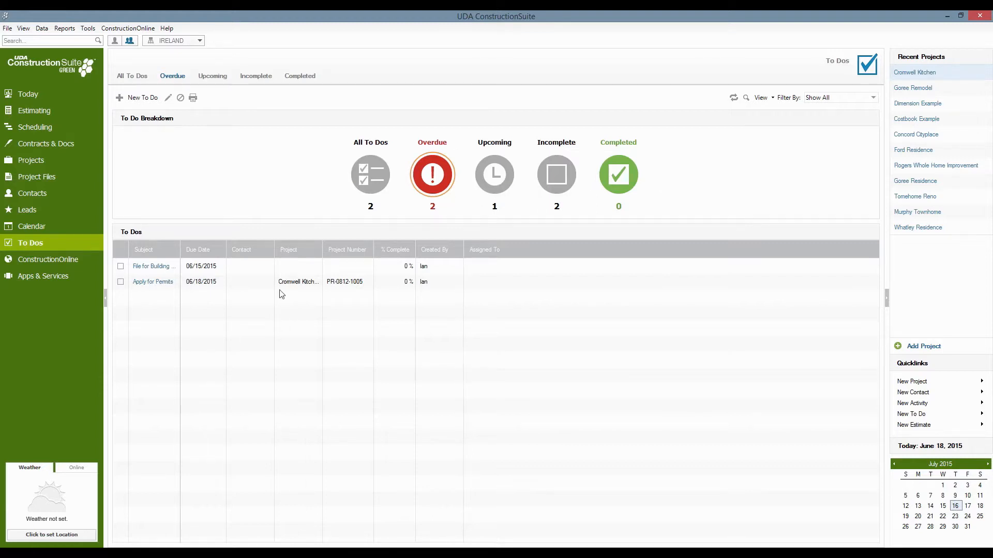
# Step: Look through the upcoming and incomplete to dos, and mark both overdue to dos as completed
pyautogui.click(500, 175)
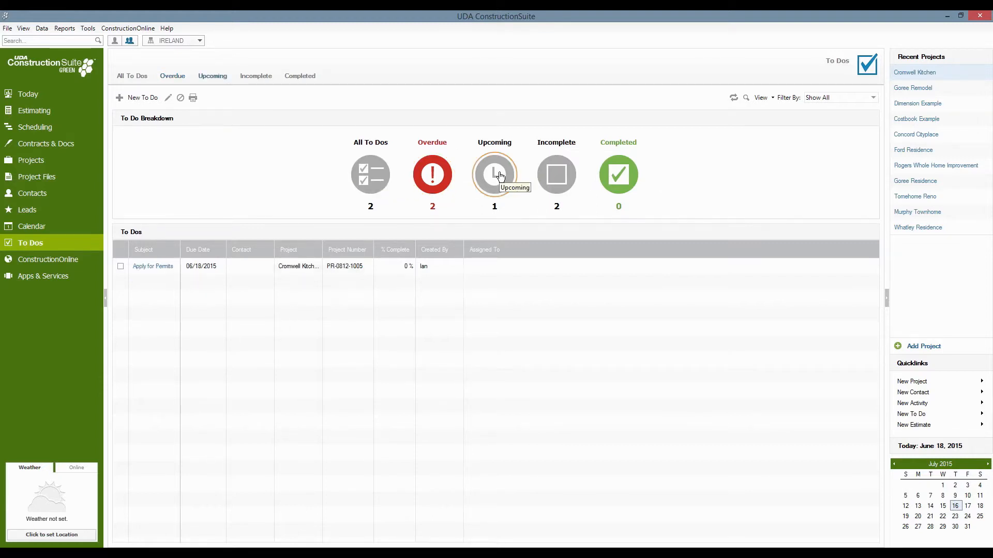
pyautogui.click(556, 182)
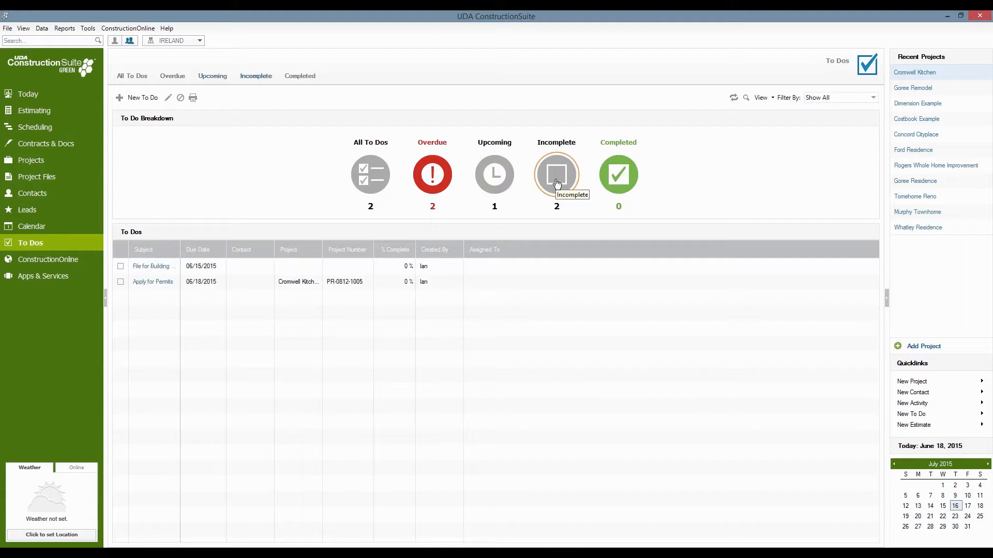
pyautogui.click(446, 176)
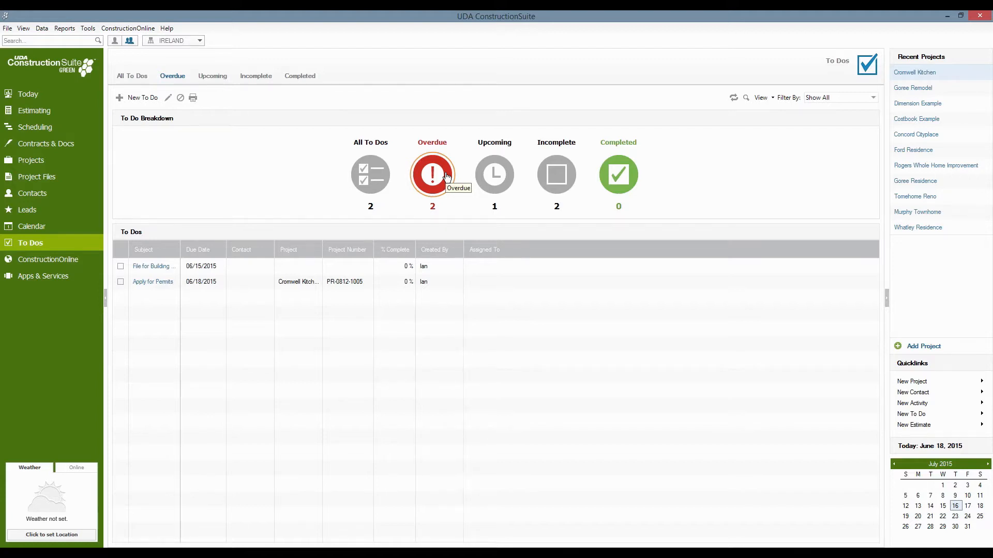
pyautogui.click(120, 266)
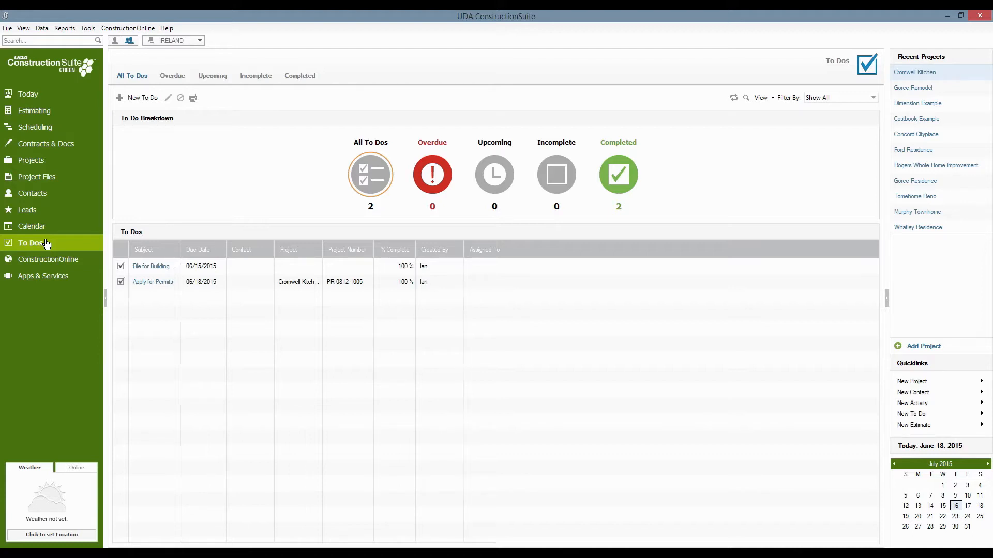
# Step: Open the Residential Sample schedule template for editing, and widen its task table to show the duration and predecessor columns
pyautogui.click(39, 163)
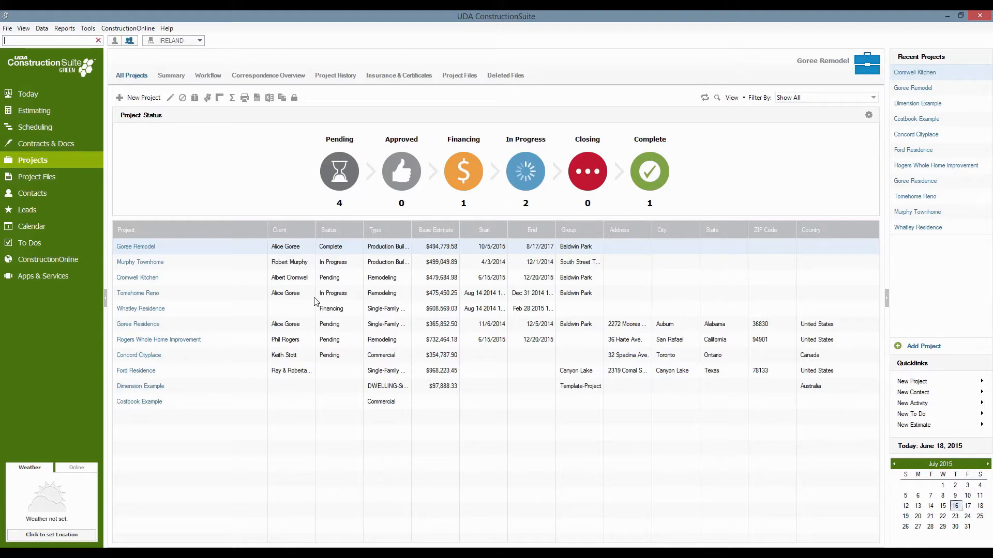
pyautogui.click(49, 129)
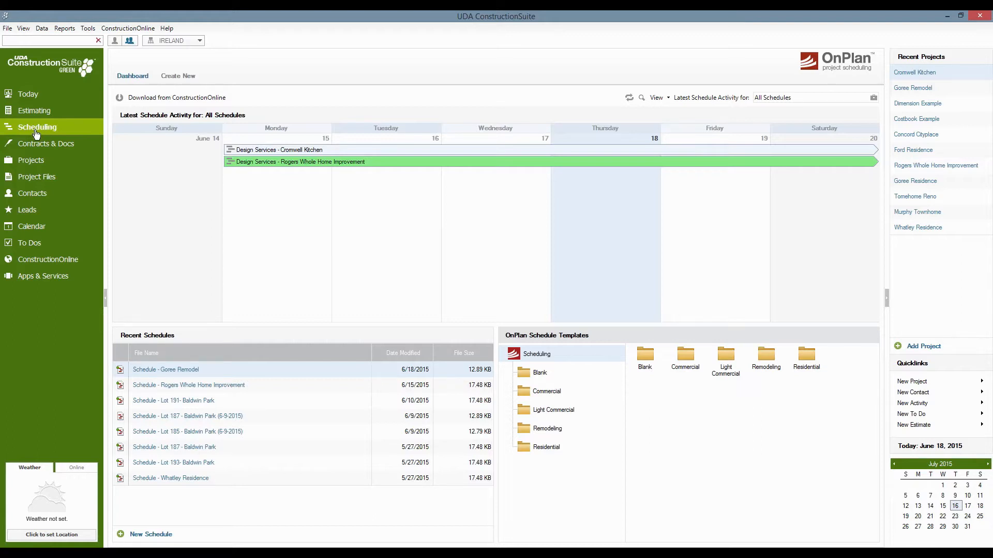
pyautogui.click(528, 447)
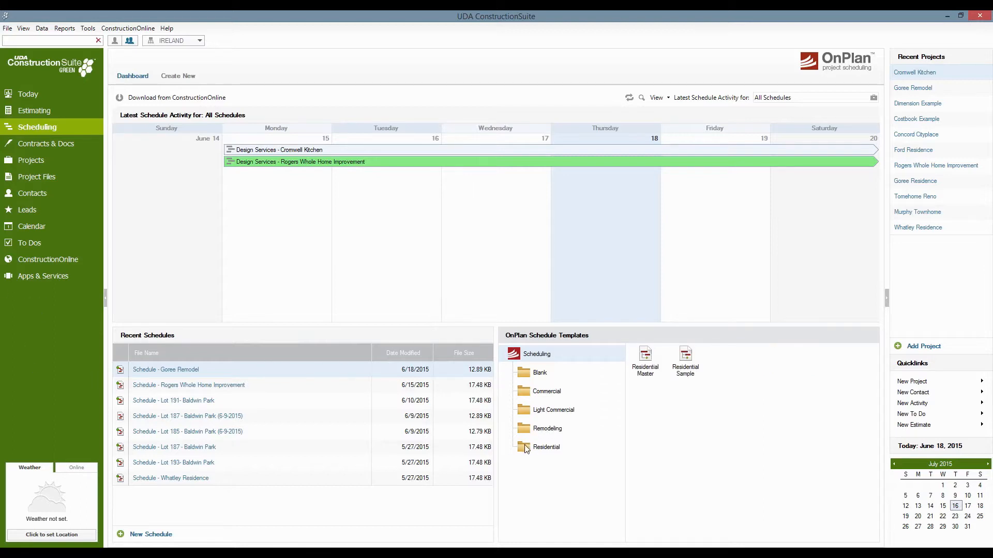
pyautogui.rightClick(684, 350)
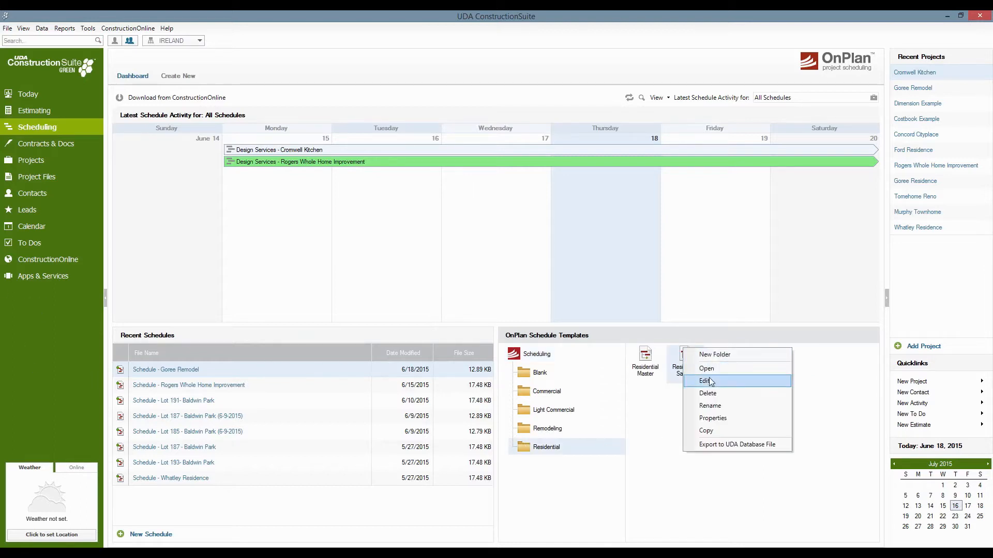
pyautogui.click(708, 381)
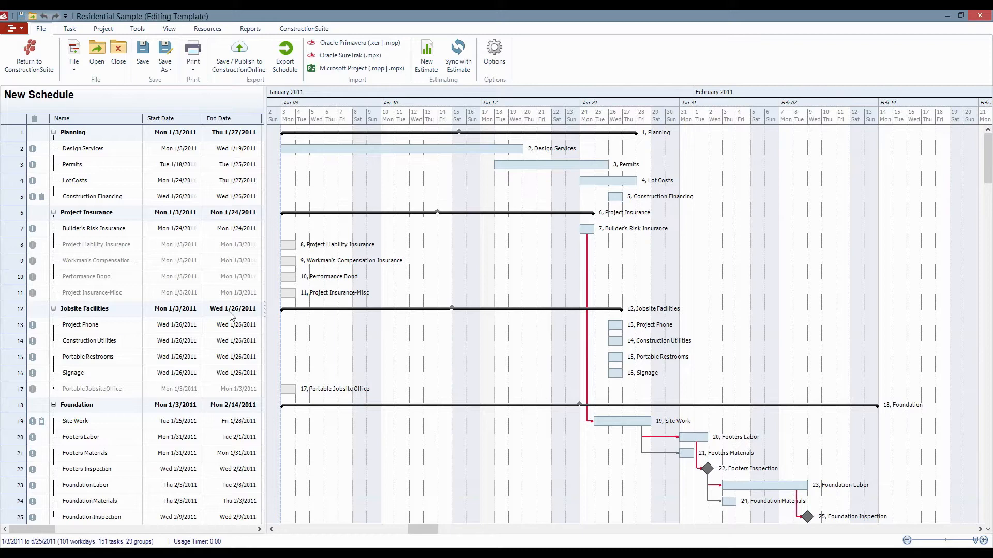
pyautogui.moveTo(264, 316); pyautogui.dragTo(360, 316)
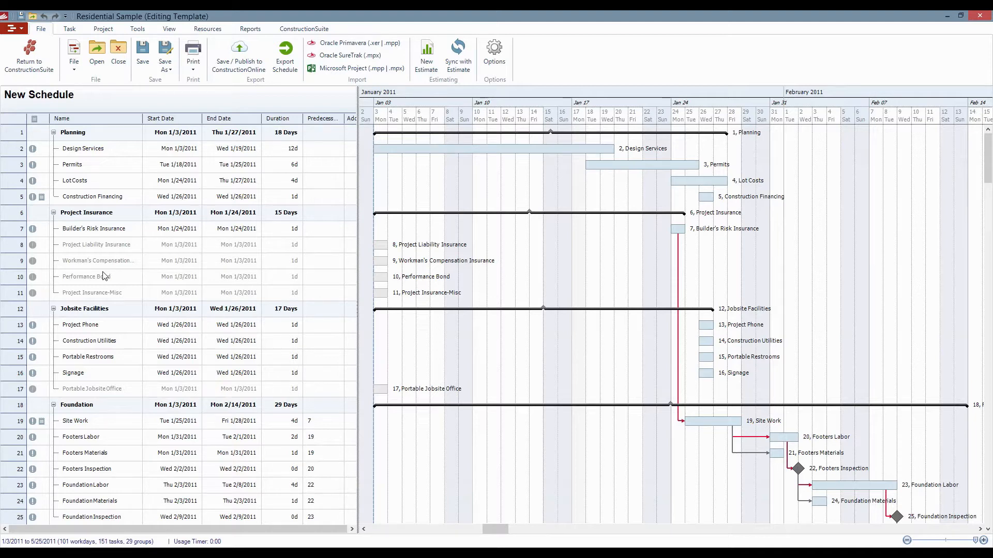
# Step: Activate the inactive Project Liability Insurance task and deactivate it again
pyautogui.rightClick(76, 239)
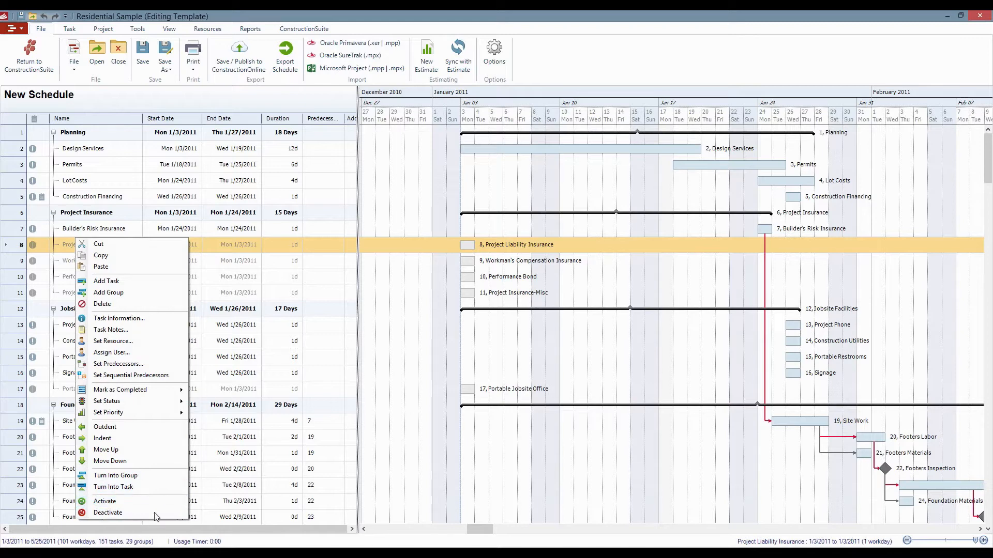
pyautogui.click(105, 502)
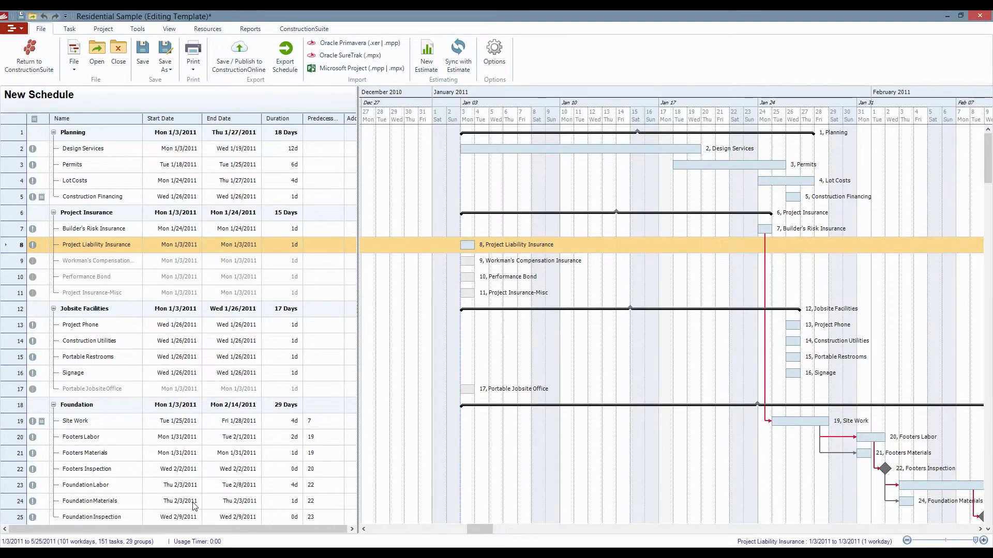
pyautogui.rightClick(101, 251)
pyautogui.click(134, 525)
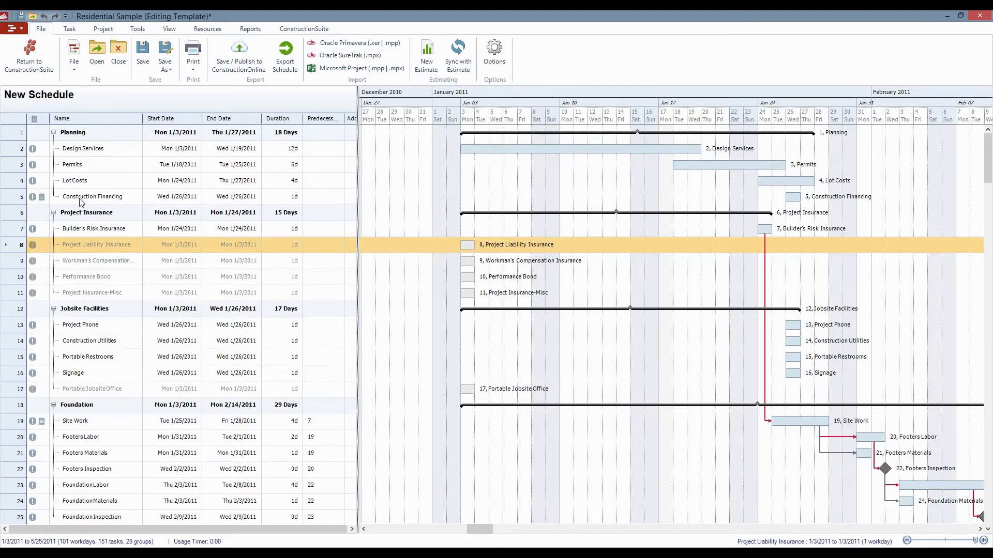
# Step: Collapse and re-expand the Planning group, and try moving Construction Financing in the Gantt chart, cancelling the predecessor relationship with Permits
pyautogui.click(69, 134)
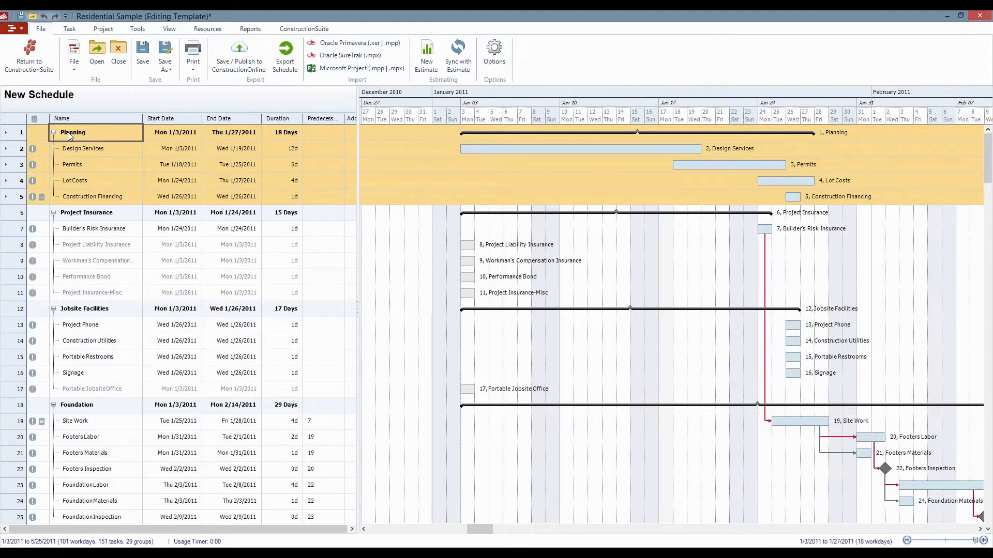
pyautogui.click(53, 134)
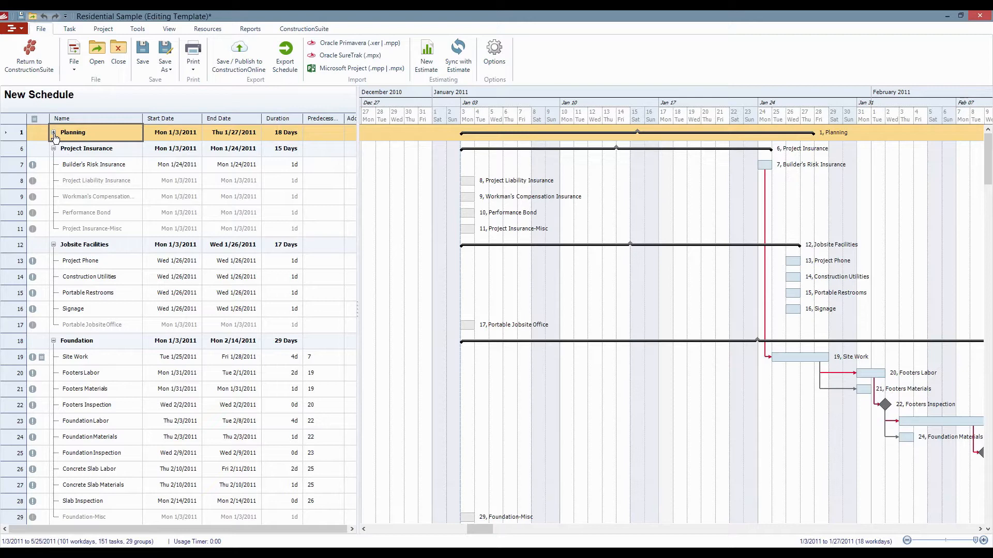
pyautogui.click(53, 134)
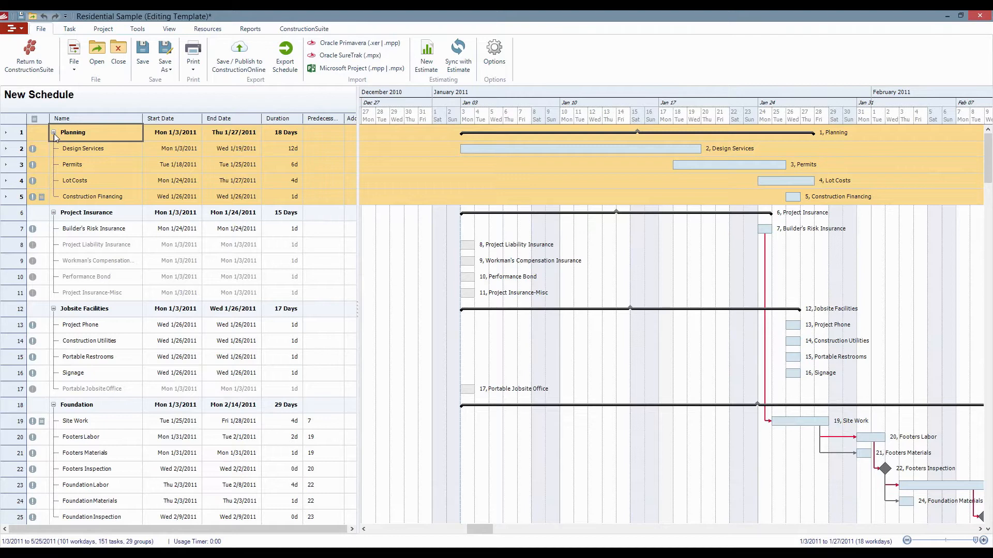
pyautogui.moveTo(638, 134)
pyautogui.mouseDown()
pyautogui.moveTo(796, 137)
pyautogui.moveTo(529, 140)
pyautogui.moveTo(681, 144)
pyautogui.moveTo(623, 146)
pyautogui.moveTo(652, 146)
pyautogui.mouseUp()
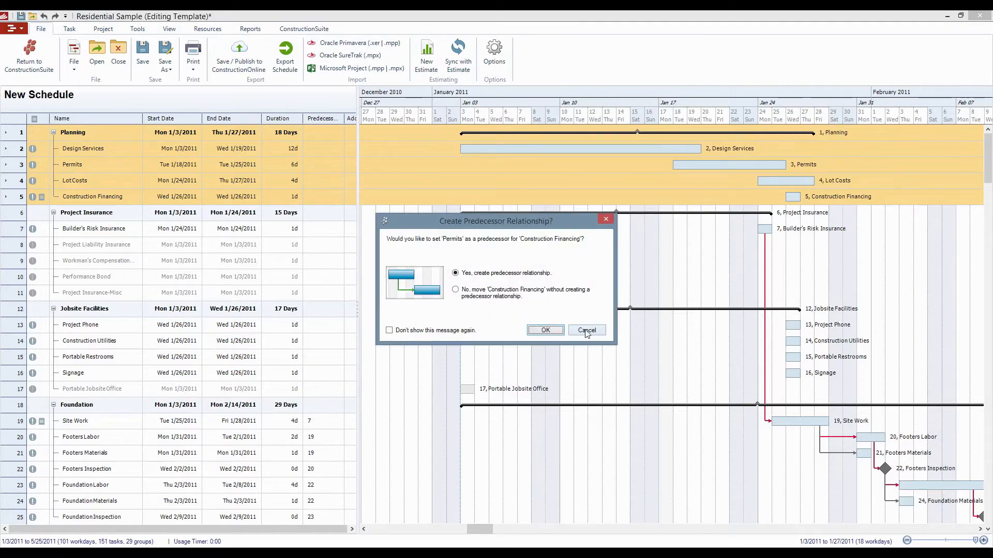
pyautogui.click(587, 332)
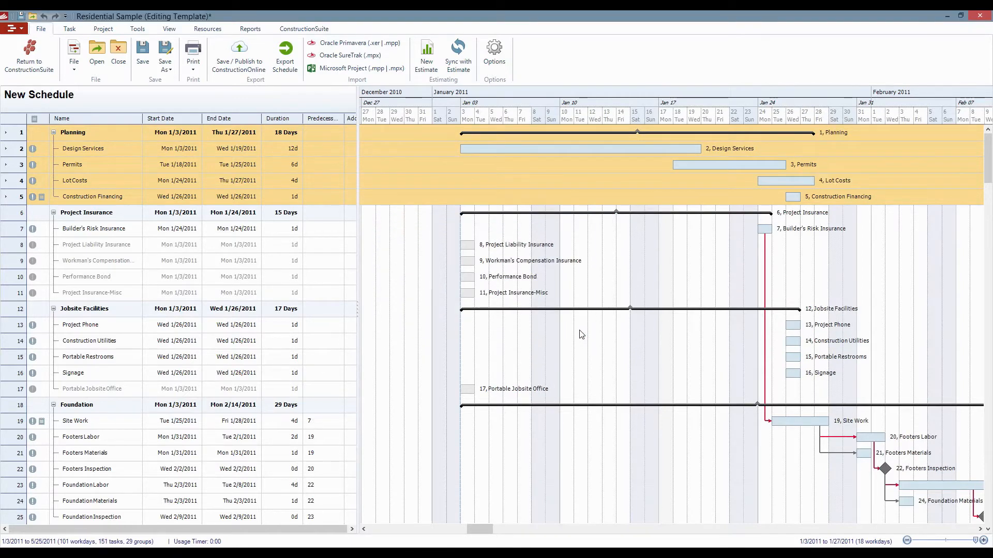
# Step: Examine the Design Services duration and start date, the Permits predecessor field, and the dependency links between the Foundation tasks
pyautogui.click(116, 150)
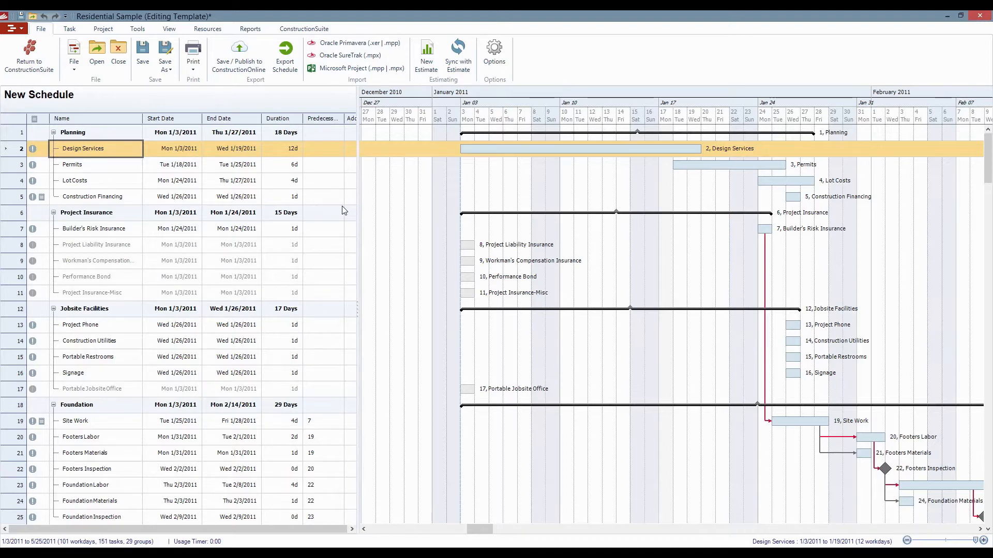
pyautogui.click(292, 155)
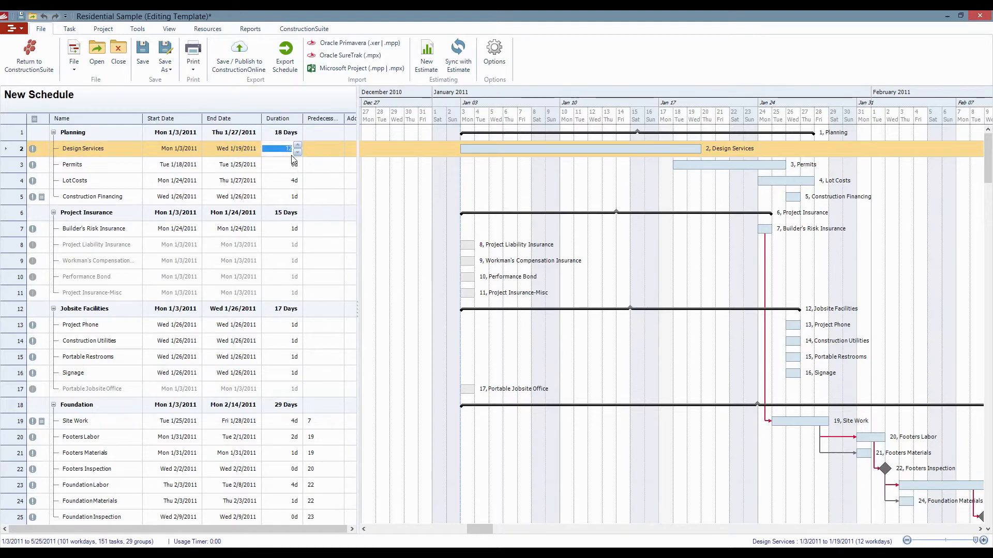
pyautogui.click(168, 152)
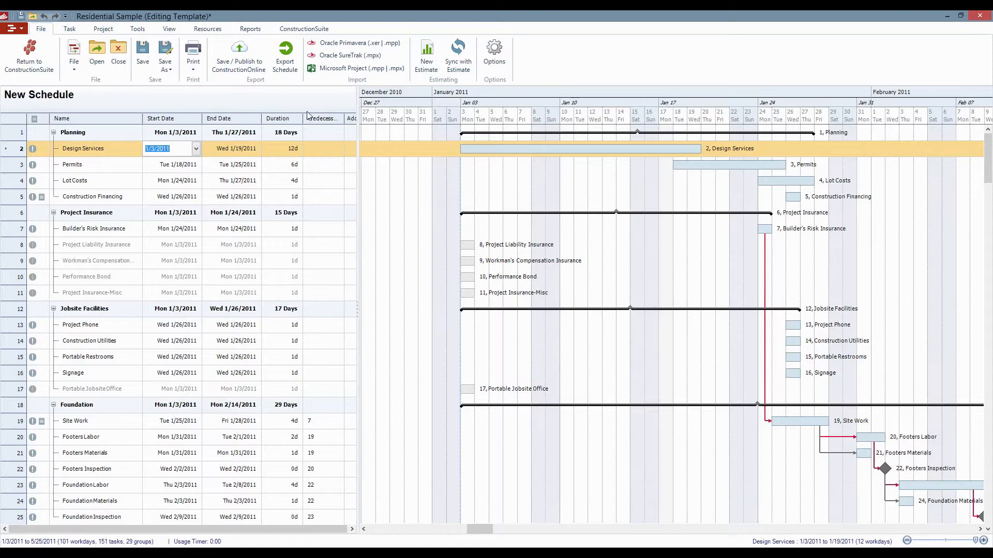
pyautogui.click(331, 170)
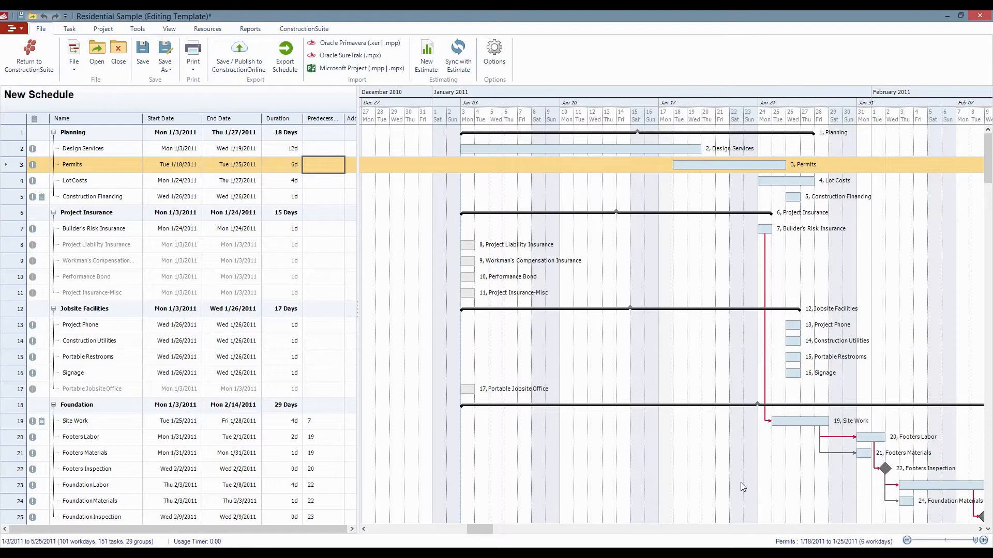
pyautogui.moveTo(489, 528); pyautogui.dragTo(519, 533)
pyautogui.scroll(-1, 569, 282)
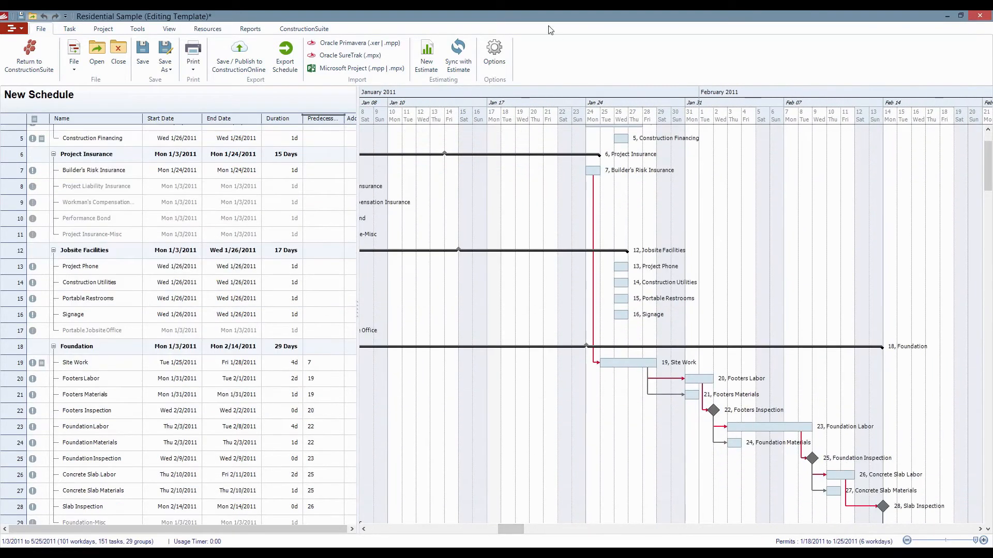
pyautogui.scroll(-2, 603, 298)
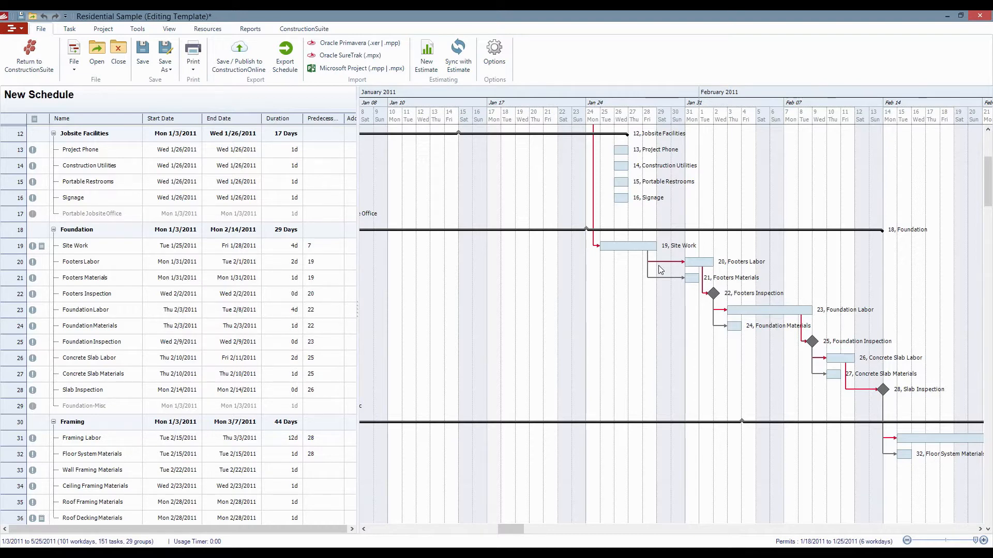
pyautogui.scroll(4, 659, 265)
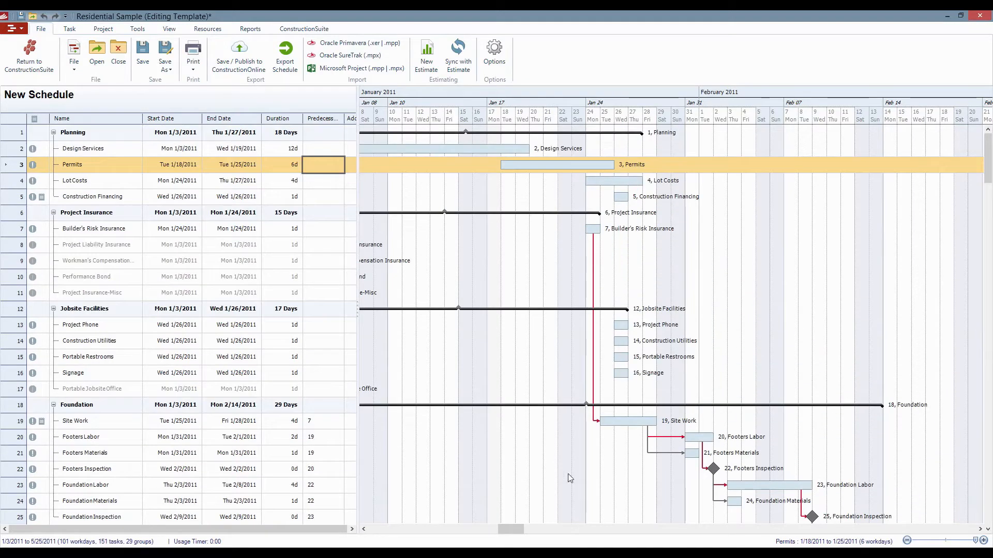
# Step: Set the duration of Design Services to 15 days and of Permits to 4 days
pyautogui.moveTo(514, 529); pyautogui.dragTo(475, 527)
pyautogui.click(268, 148)
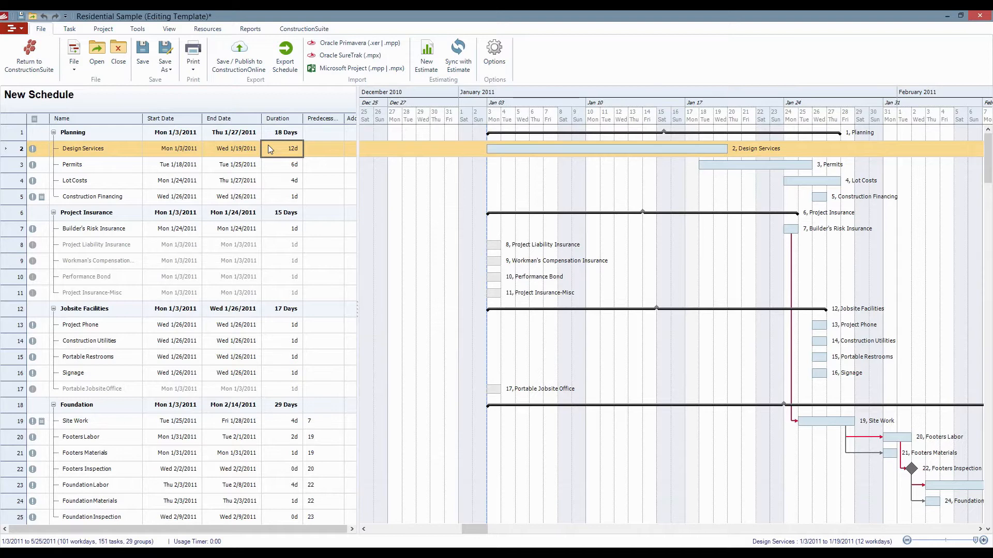
pyautogui.write('15')
pyautogui.press('Return')
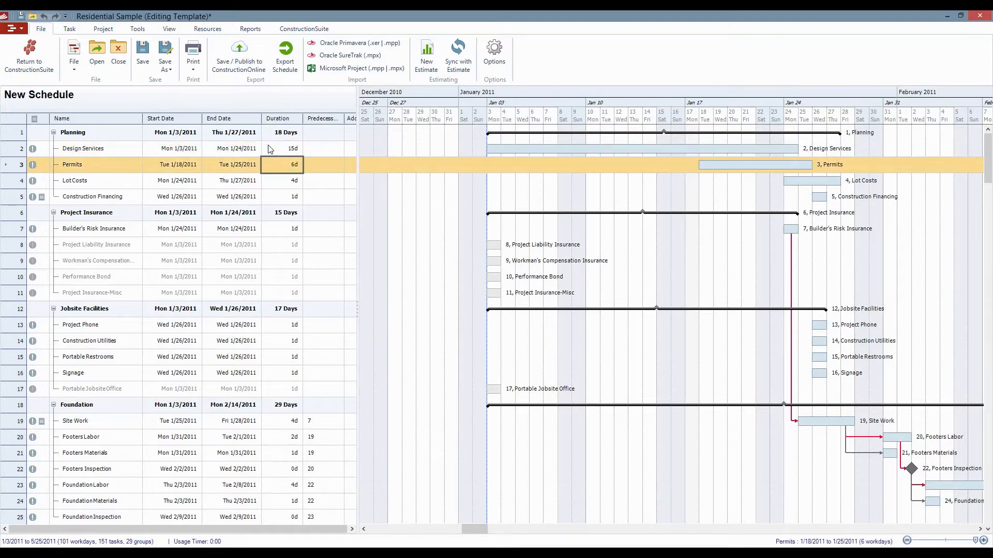
pyautogui.write('4')
pyautogui.press('Return')
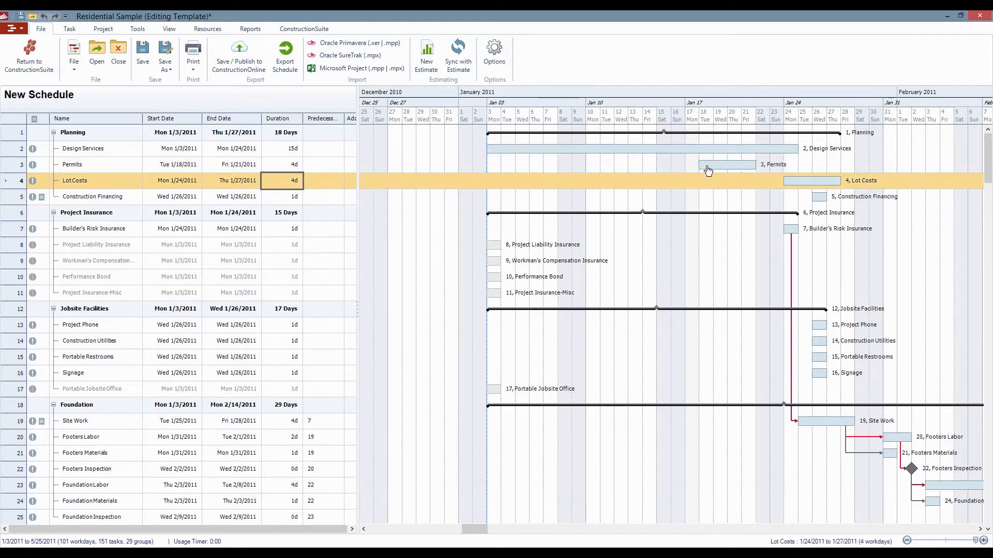
# Step: Reschedule the Permits bar to start 1/24/2011, Lot Costs 1/26/2011 and Construction Financing 1/27/2011 in the Gantt chart
pyautogui.moveTo(707, 170); pyautogui.dragTo(830, 202)
pyautogui.click(817, 181)
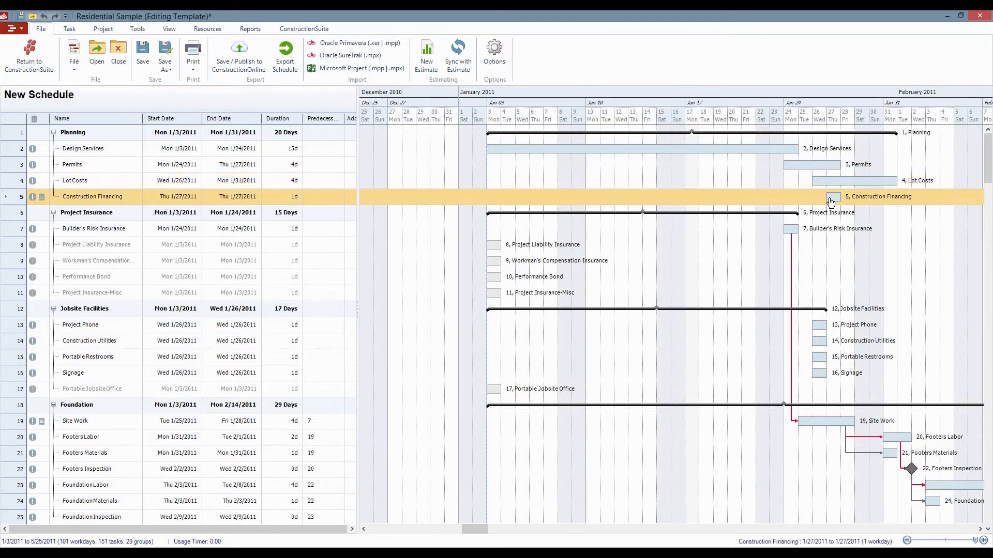
# Step: Extend the Builder's Risk Insurance bar to a 2-day duration ending 1/25/2011 and check the shift in the dependent Foundation tasks
pyautogui.moveTo(830, 201)
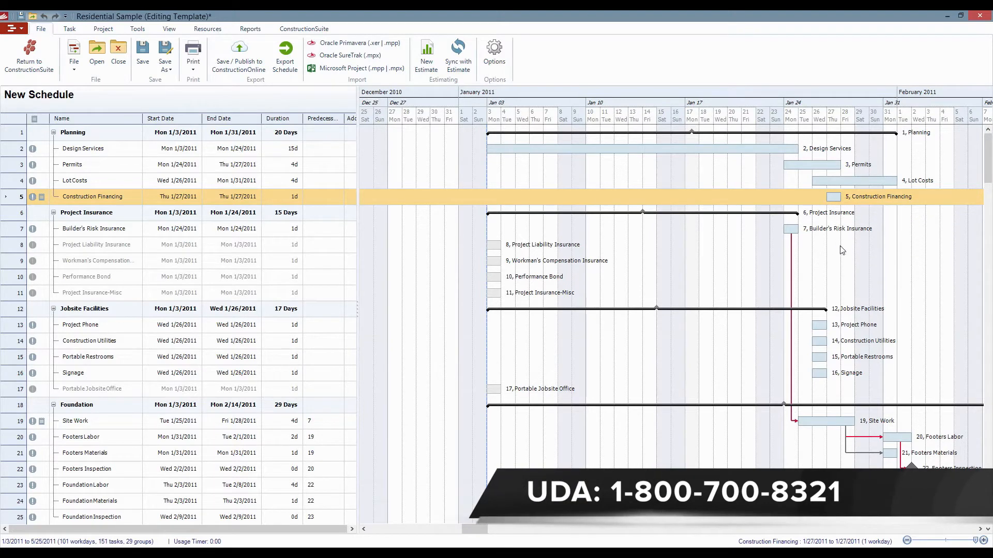
pyautogui.click(791, 229)
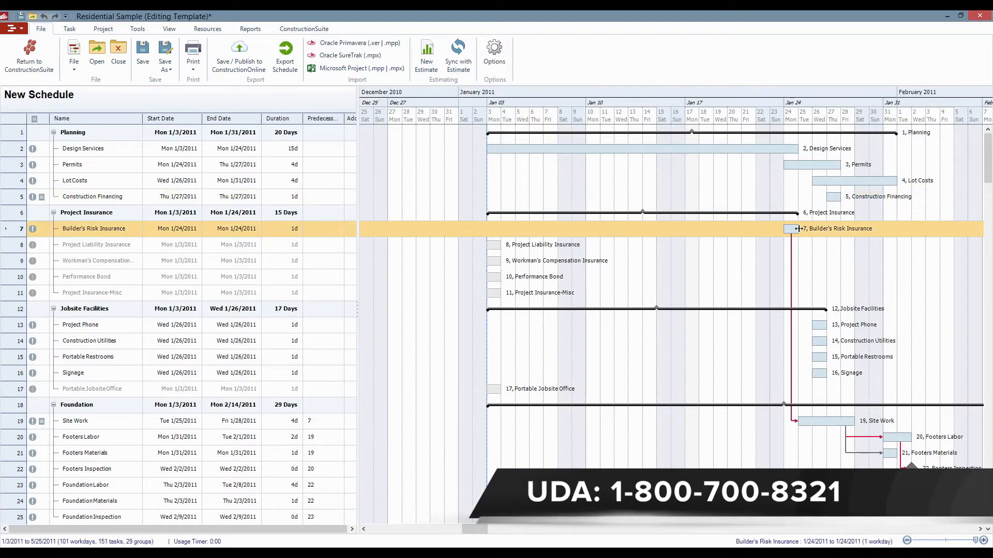
pyautogui.moveTo(798, 229); pyautogui.dragTo(813, 229)
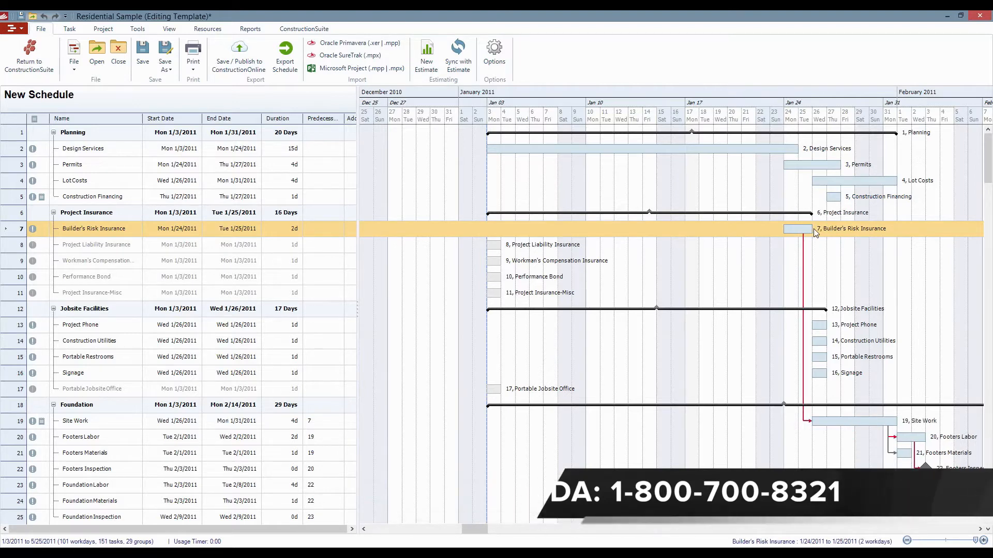
pyautogui.moveTo(486, 532); pyautogui.dragTo(532, 534)
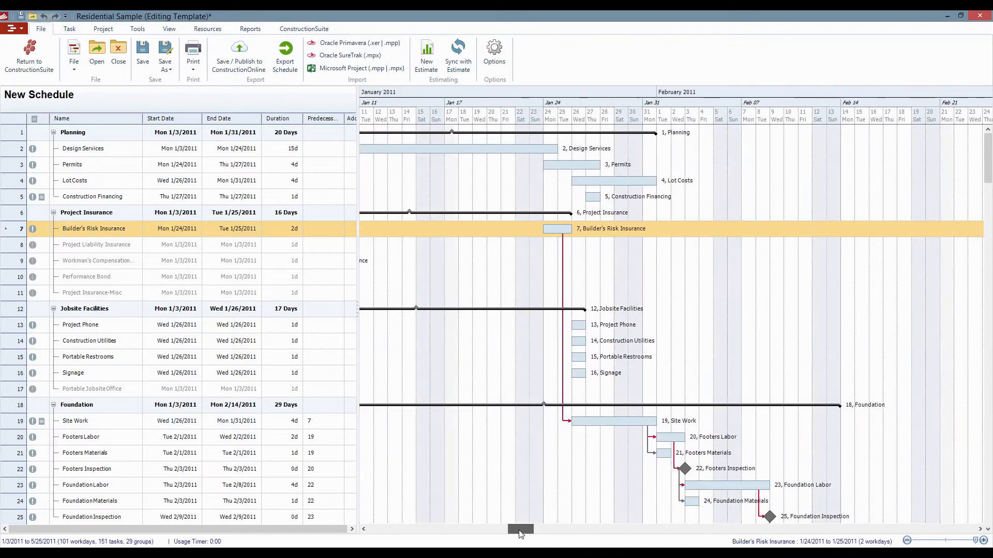
pyautogui.scroll(-5, 784, 295)
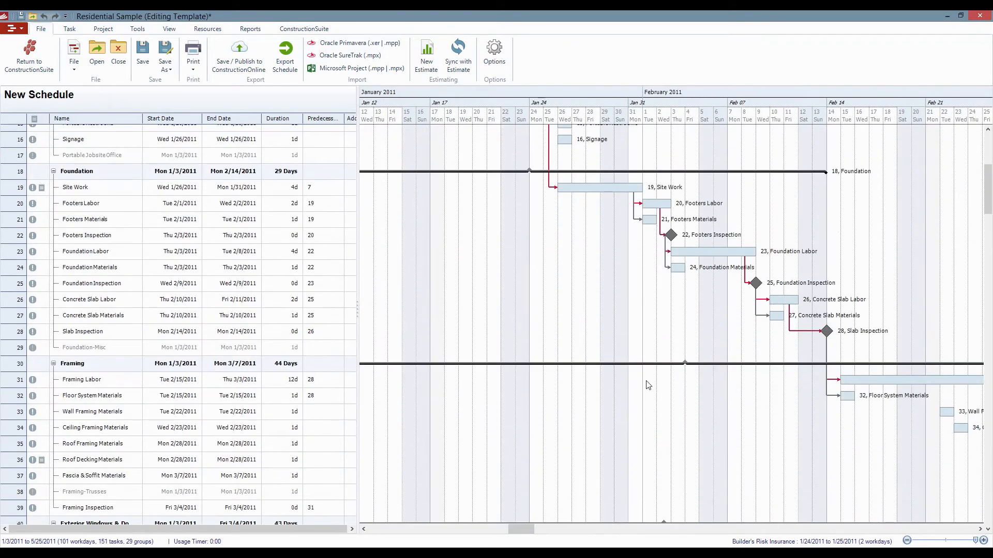
pyautogui.scroll(5, 646, 385)
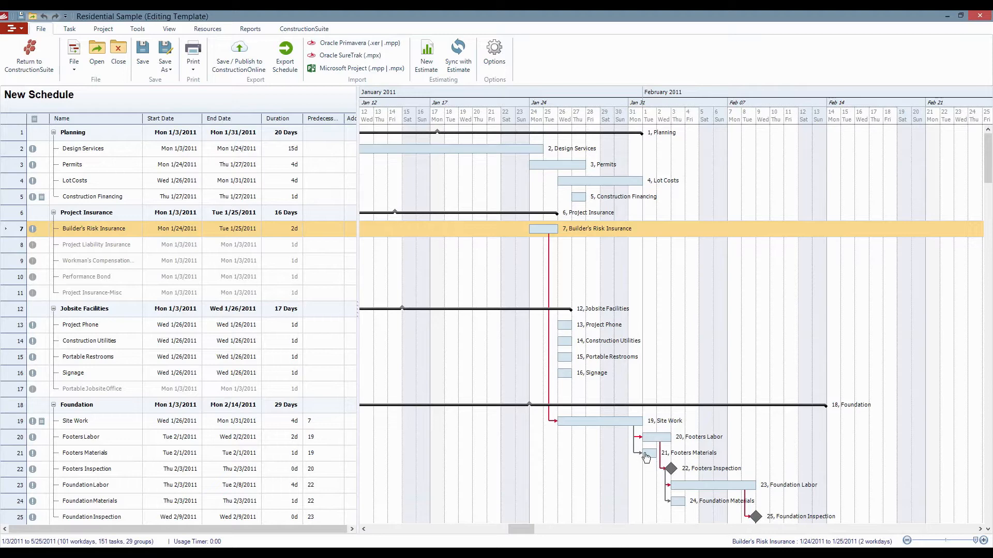
# Step: Set the Footers Materials predecessor to 20ss so that it starts together with Footers Labor
pyautogui.moveTo(647, 457)
pyautogui.click(321, 458)
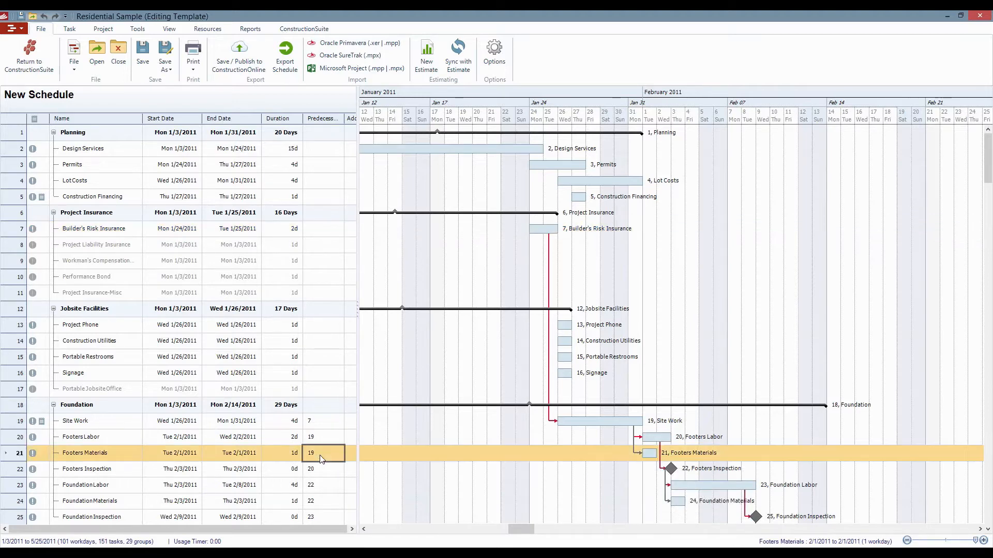
pyautogui.click(321, 458)
pyautogui.write('20ss')
pyautogui.press('Up')
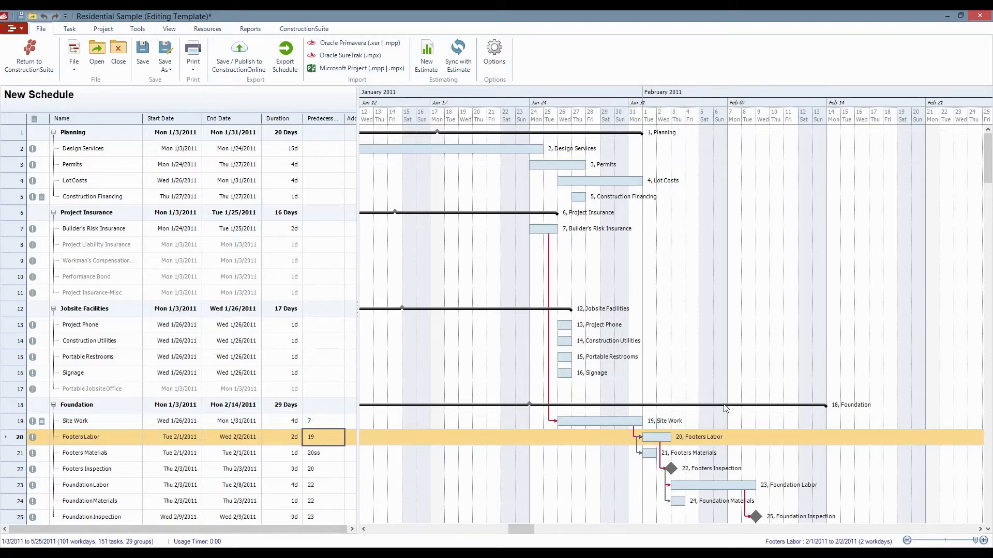
# Step: Set the Foundation Materials predecessor to 23ss so that it starts together with Foundation Labor
pyautogui.click(339, 501)
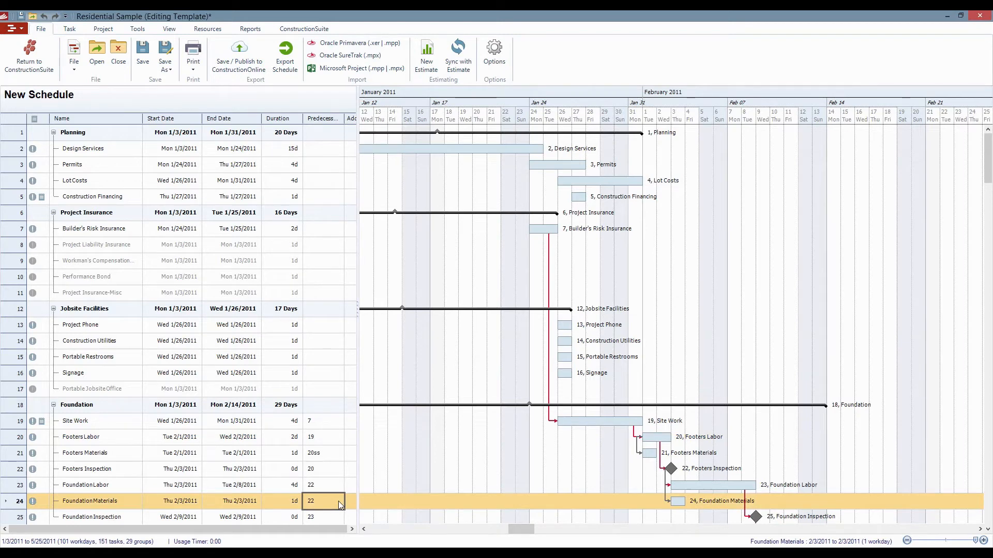
pyautogui.write('23')
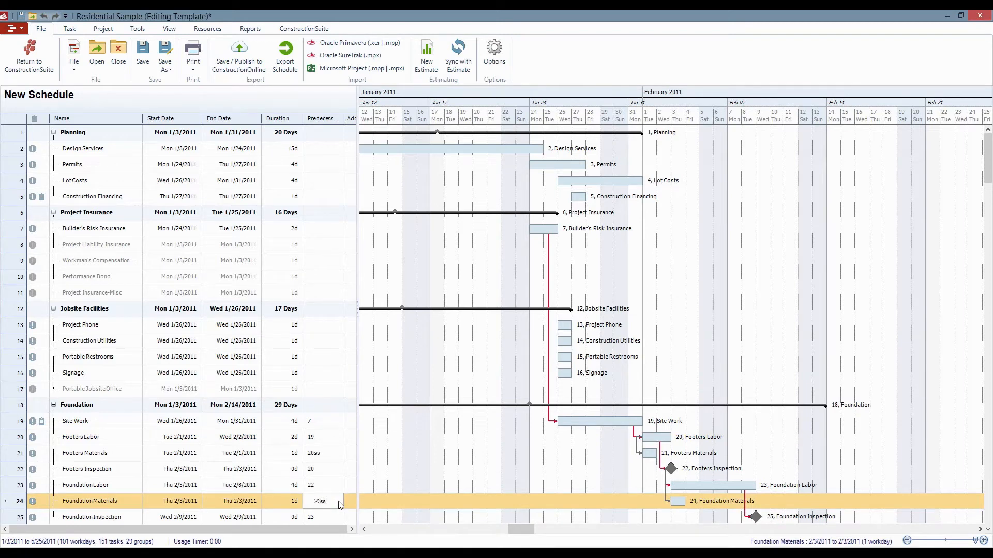
pyautogui.write('ss')
pyautogui.press('Return')
# Step: Add a one-day lag to the Slab Inspection's predecessor, Concrete Slab Labor, using +1
pyautogui.scroll(-2, 600, 260)
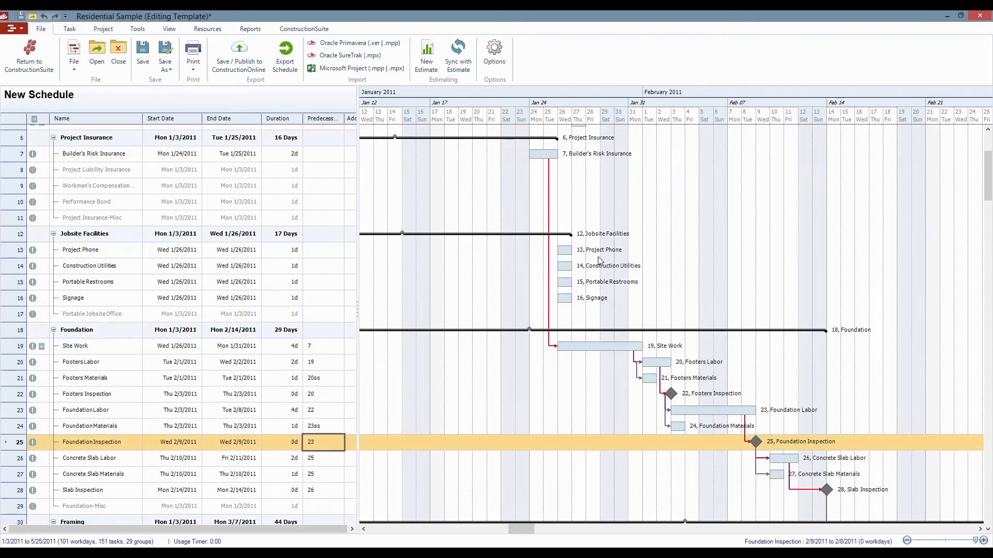
pyautogui.scroll(-1, 600, 260)
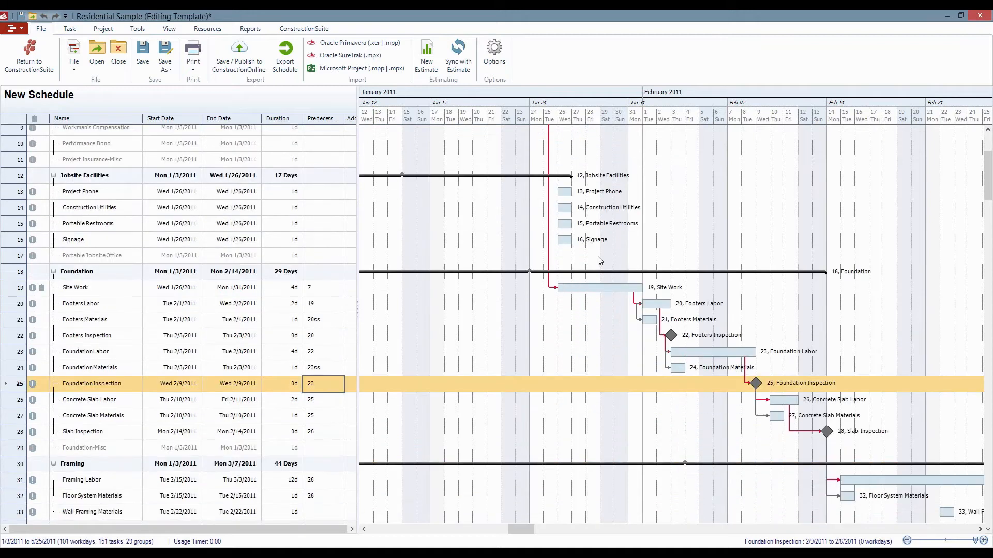
pyautogui.click(672, 336)
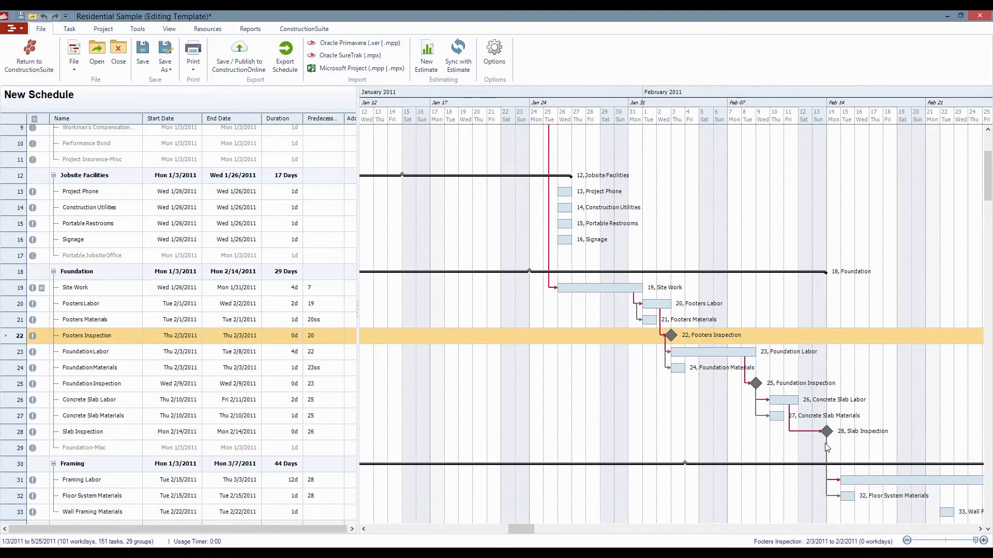
pyautogui.click(324, 431)
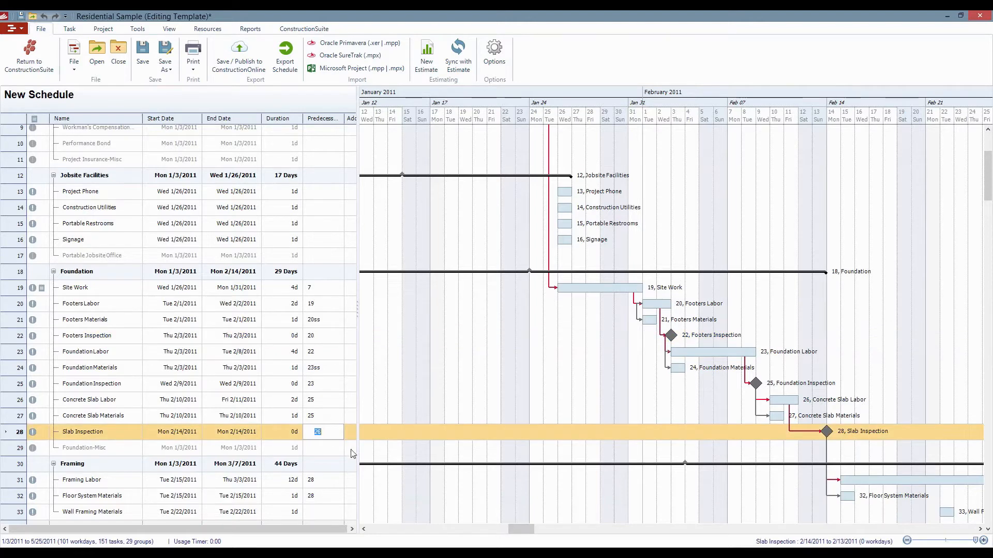
pyautogui.press('Right')
pyautogui.write('+1')
pyautogui.press('Return')
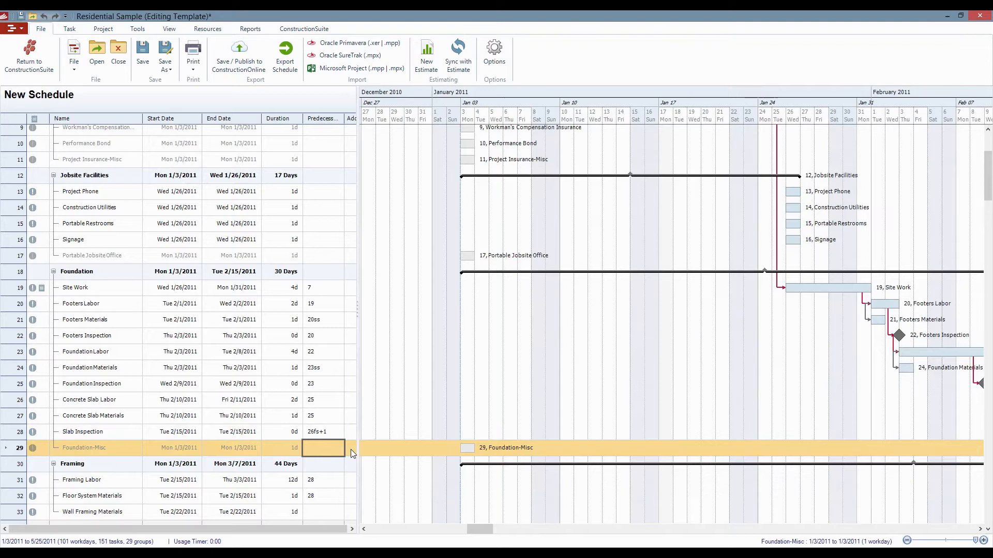
pyautogui.click(333, 429)
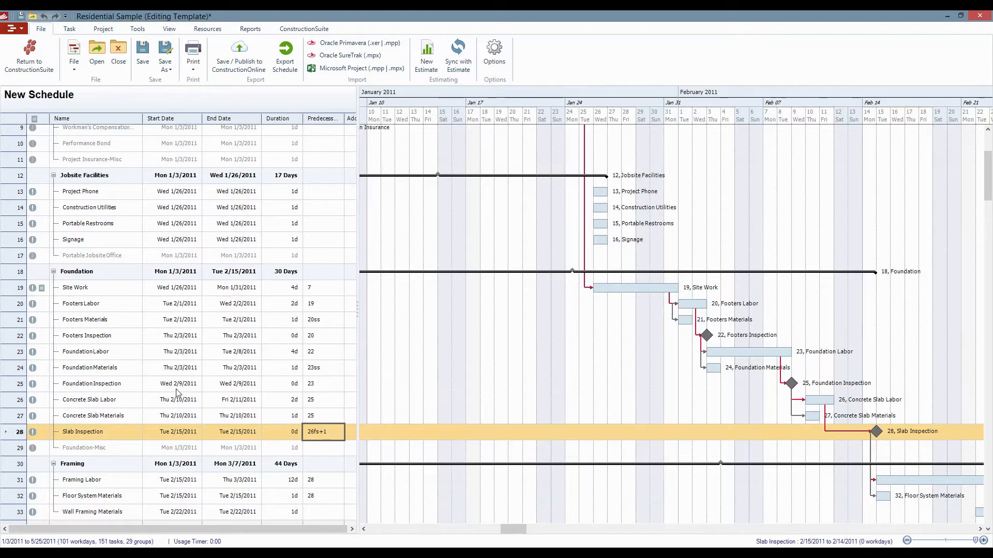
# Step: Examine the Framing tasks and the task commands available for Lot Costs
pyautogui.scroll(-2, 176, 393)
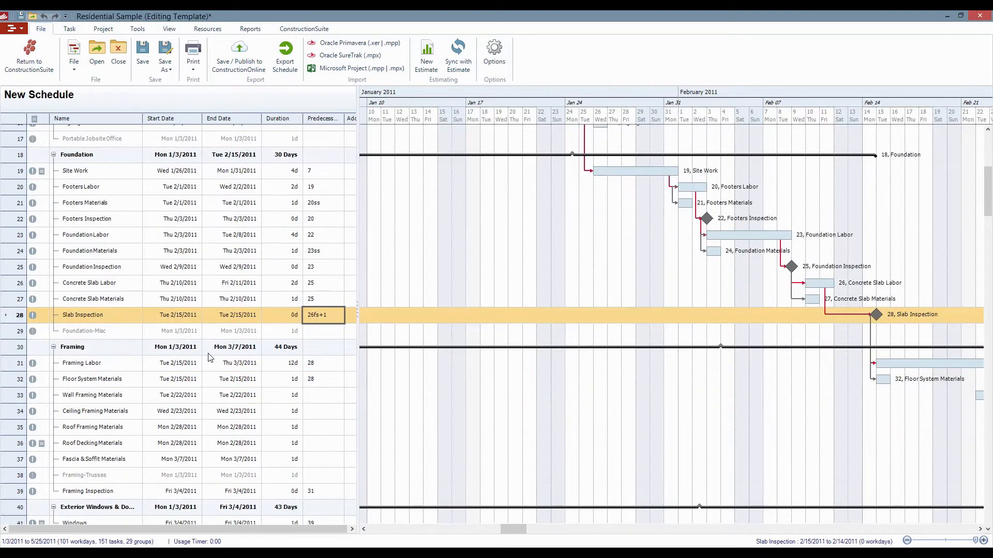
pyautogui.scroll(5, 210, 356)
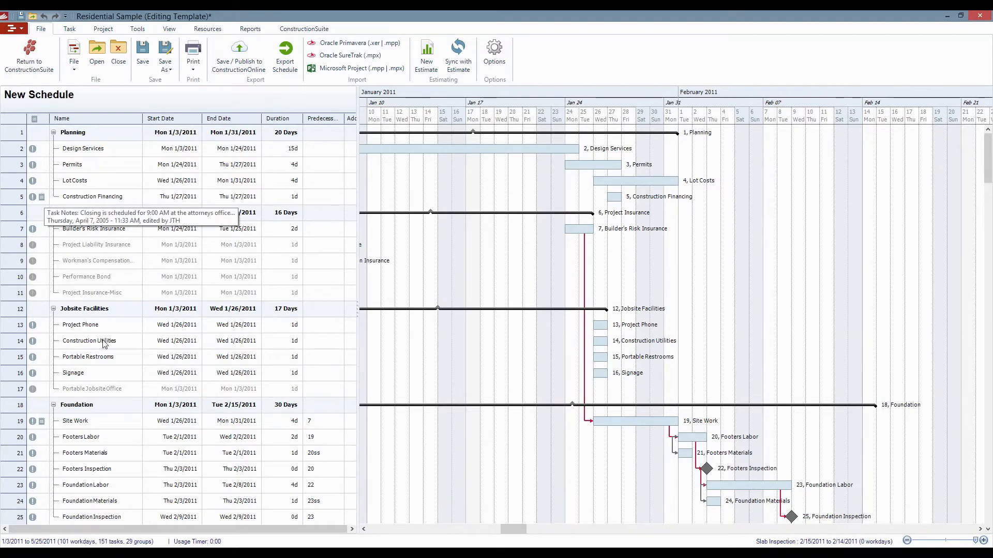
pyautogui.rightClick(81, 177)
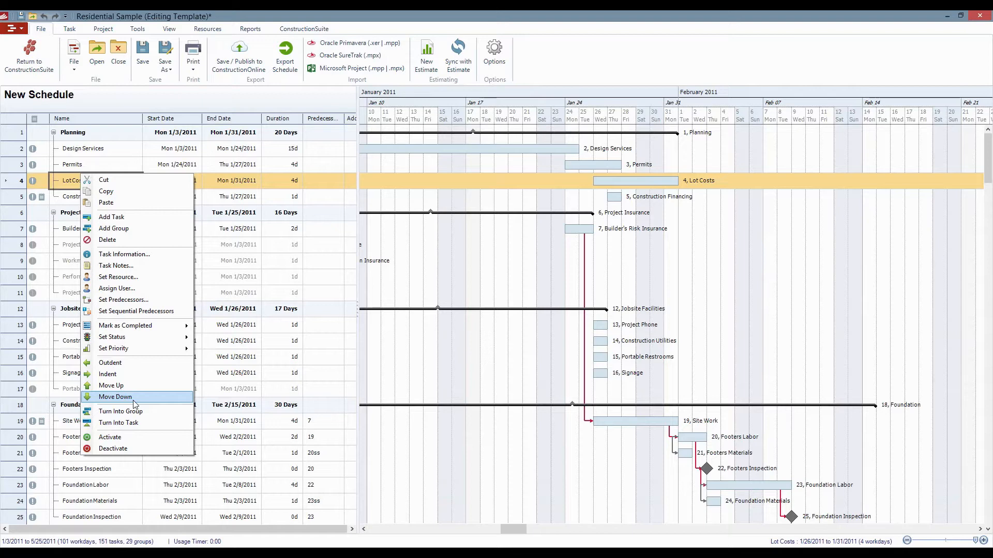
pyautogui.click(654, 61)
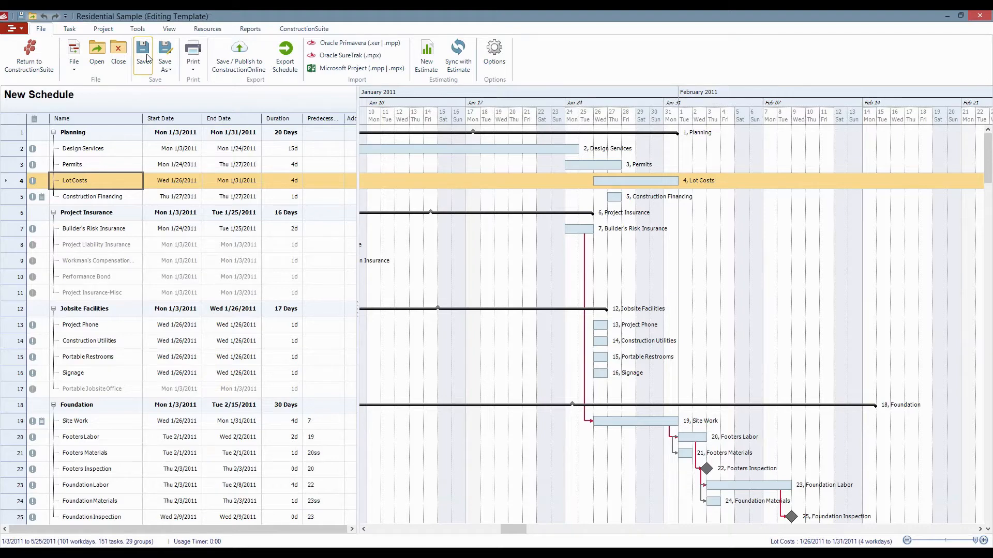
# Step: Save and close the schedule template, and open the Lot 185 - Baldwin Park estimate from the recent remodel project
pyautogui.click(980, 16)
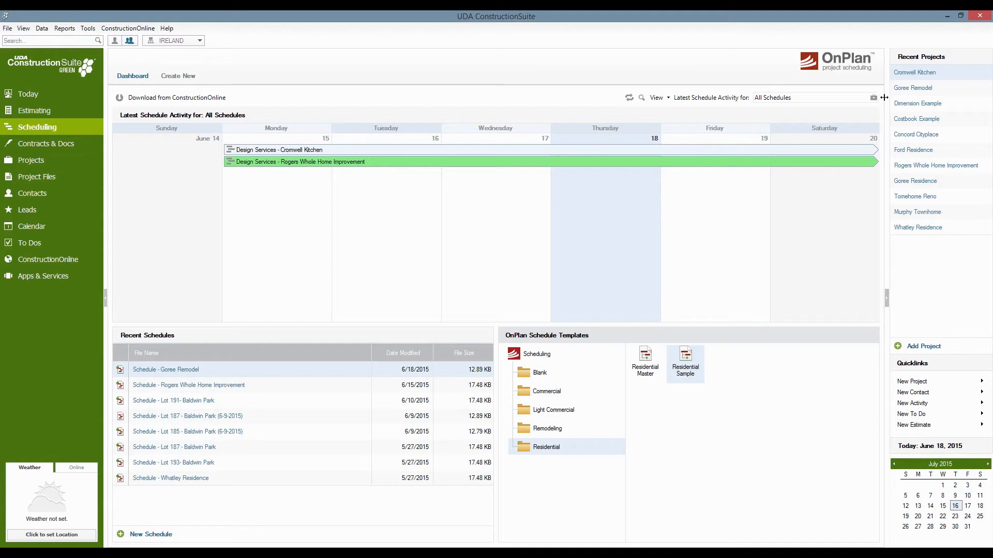
pyautogui.click(932, 89)
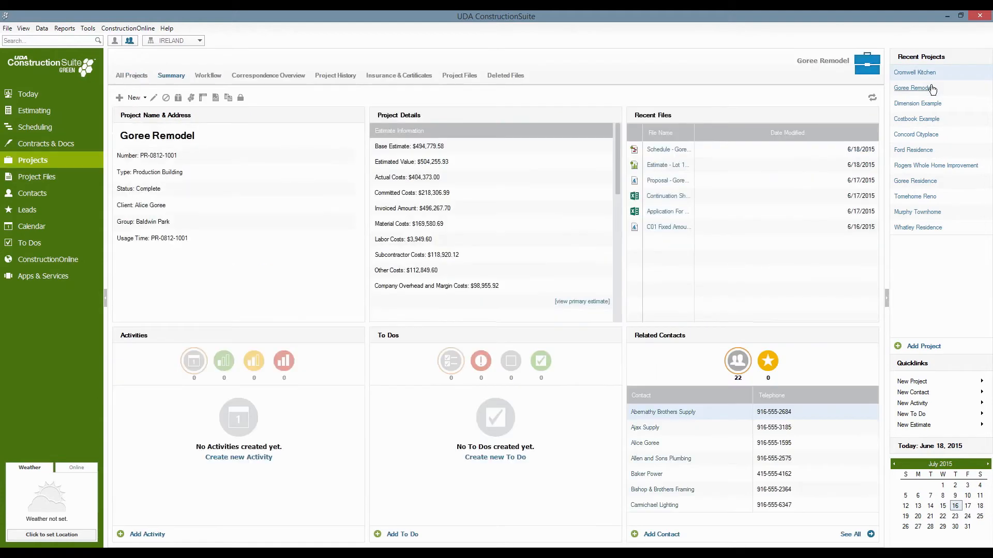
pyautogui.click(667, 165)
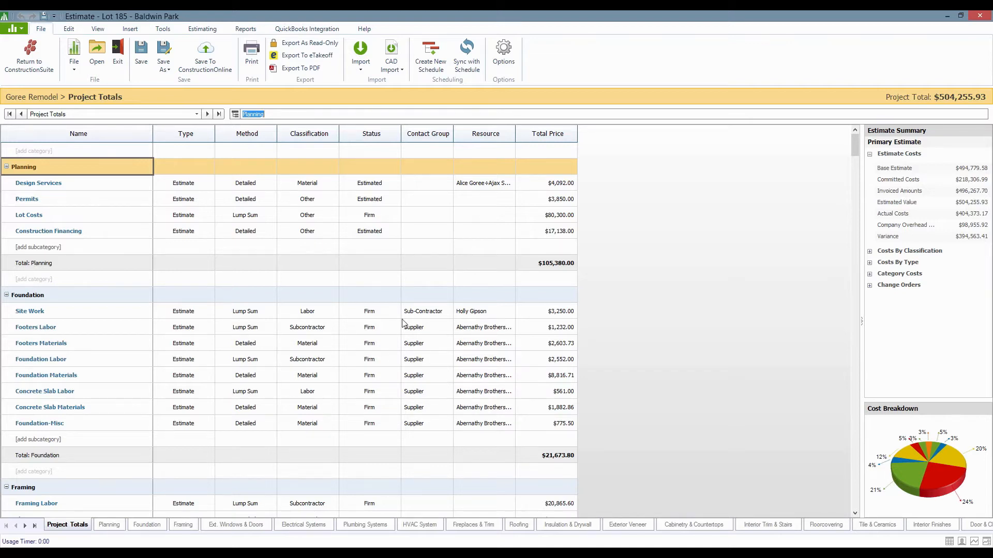
# Step: Start a new schedule from the estimate framework with company overhead and margin prorated in the schedule
pyautogui.click(432, 77)
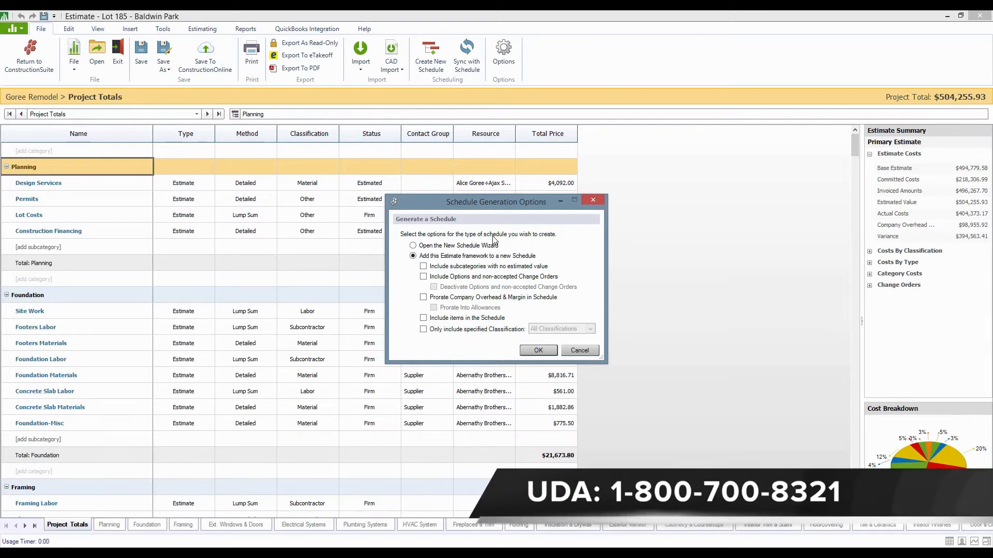
pyautogui.click(424, 298)
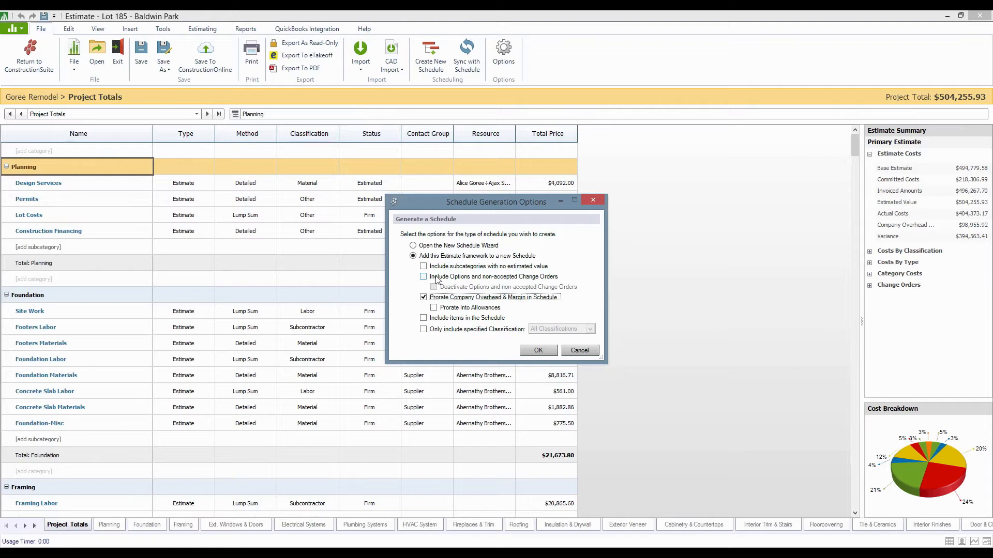
pyautogui.click(440, 331)
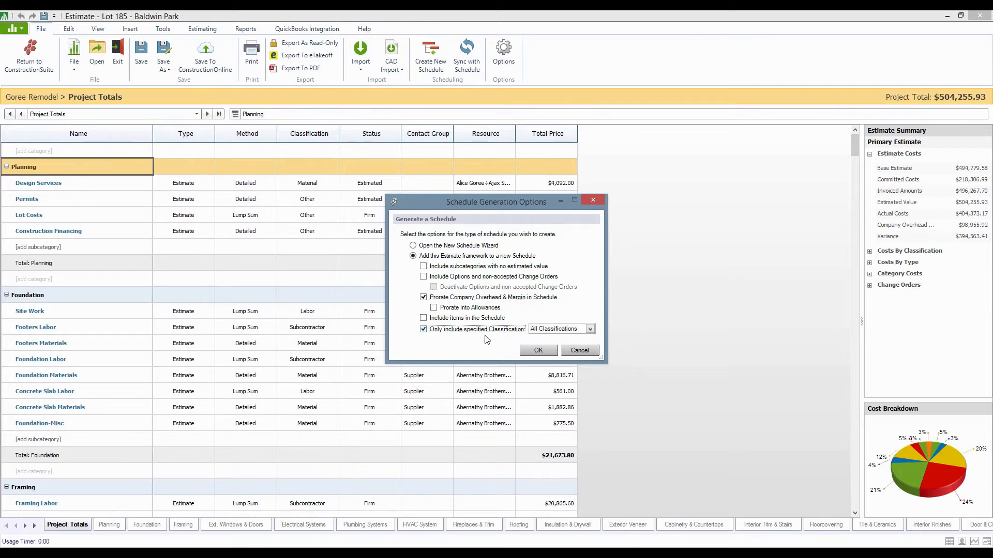
pyautogui.click(592, 329)
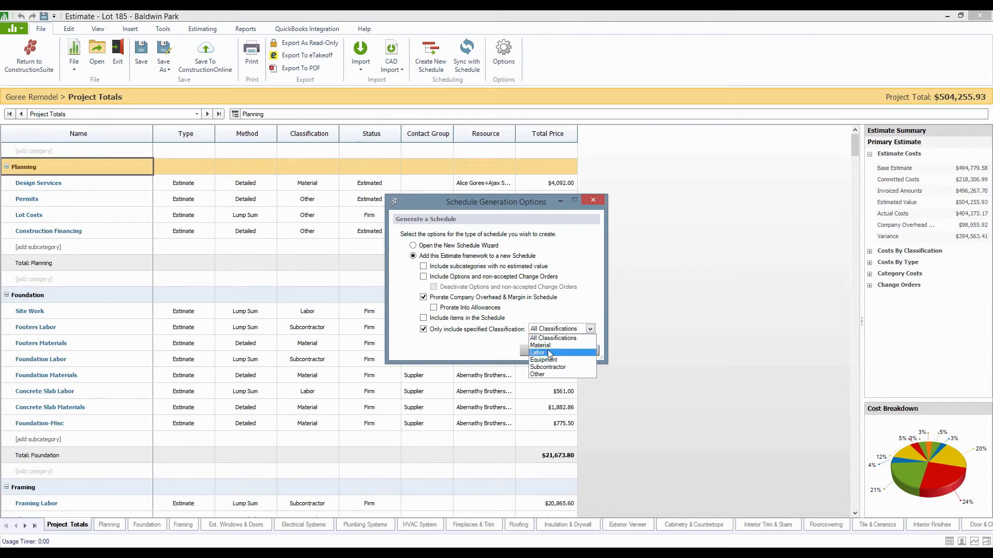
pyautogui.click(609, 279)
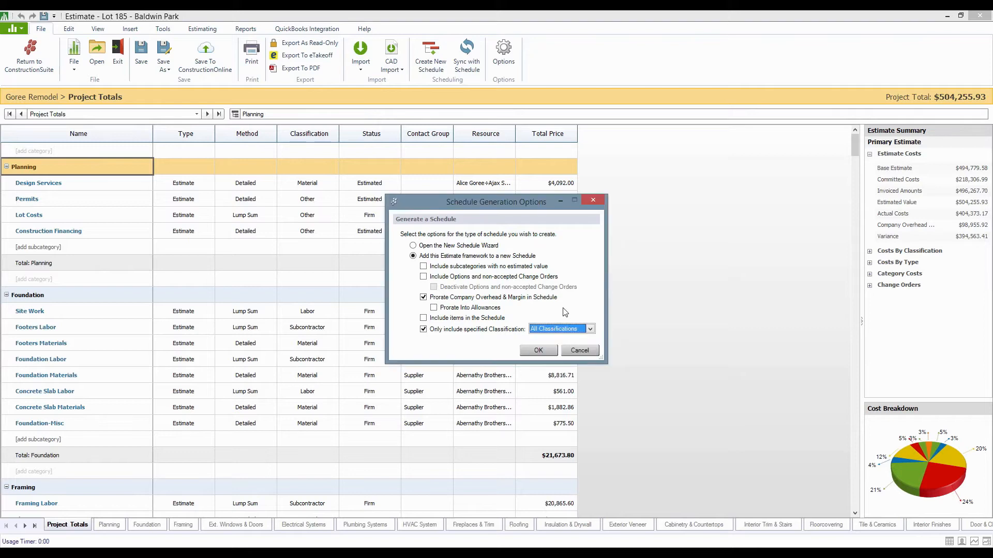
pyautogui.click(423, 329)
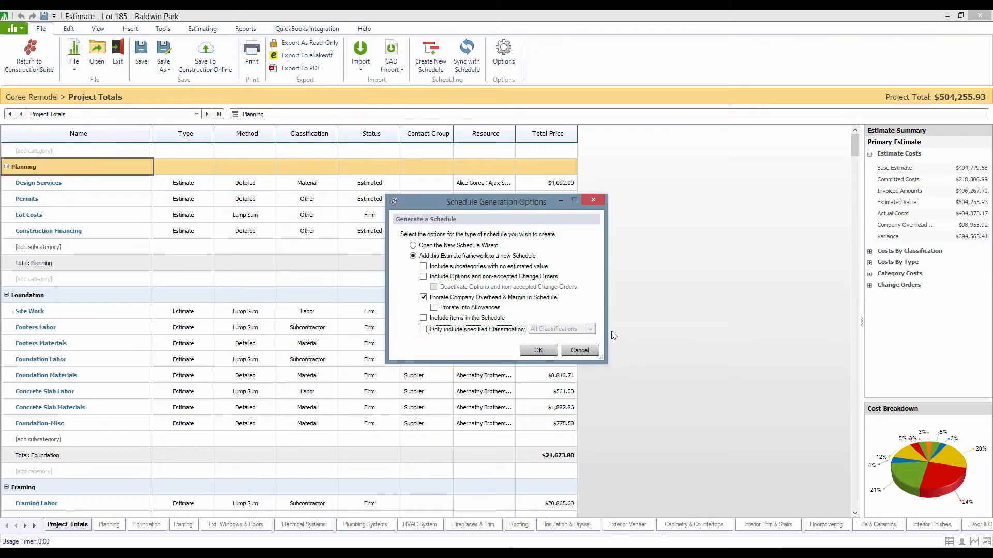
# Step: Generate the schedule from the estimate with the chosen options and maximize the new schedule window
pyautogui.click(537, 352)
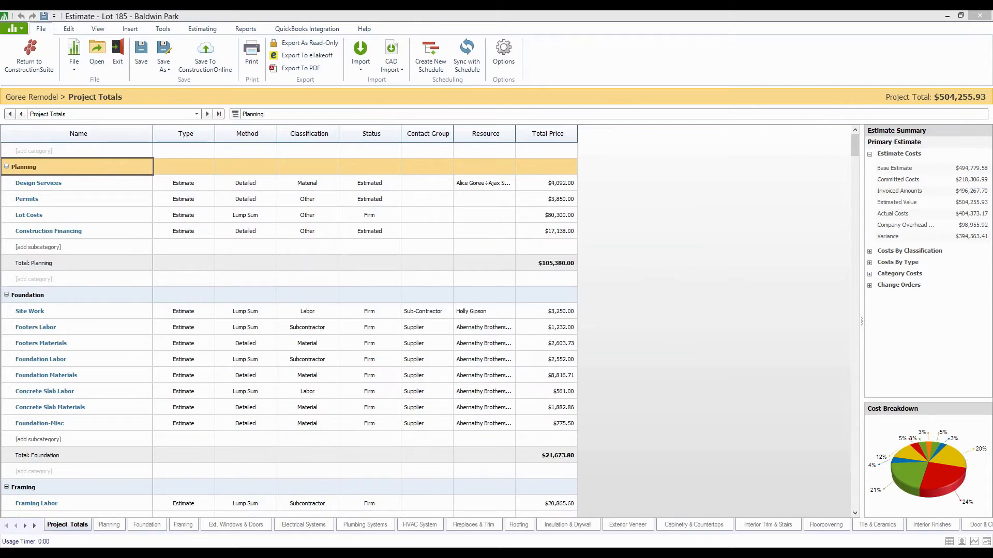
pyautogui.moveTo(992, 41); pyautogui.dragTo(526, 67)
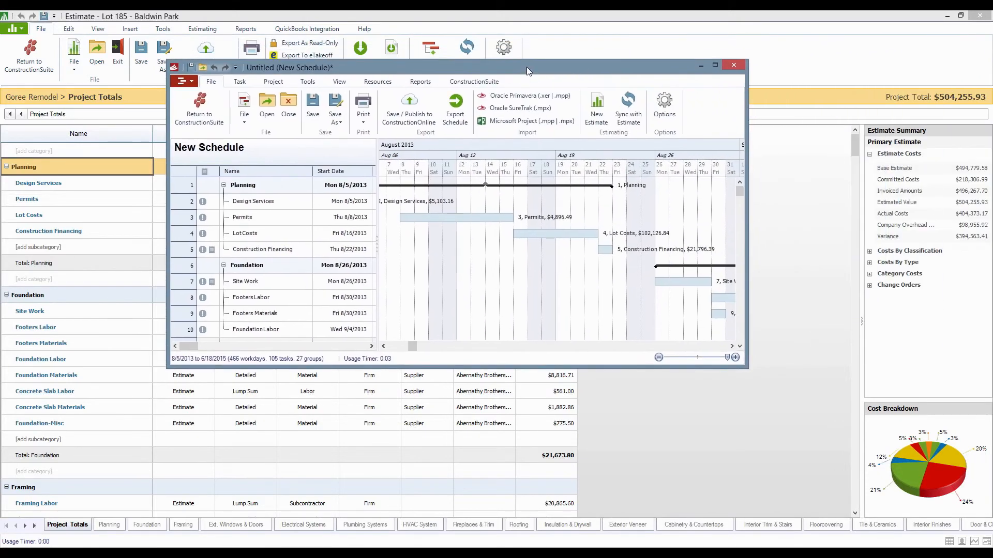
pyautogui.doubleClick(526, 66)
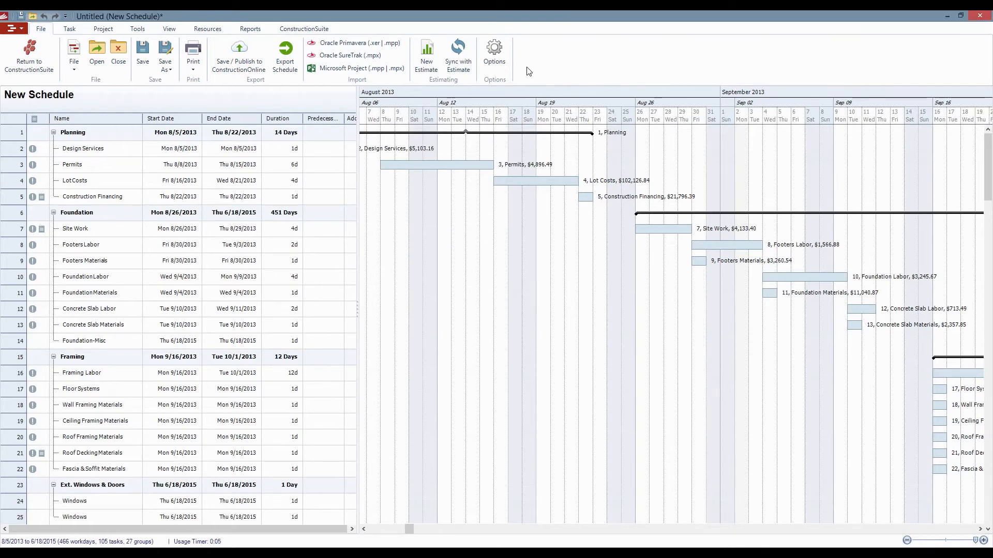
# Step: Set the duration of the Design Services task to 7 days
pyautogui.click(364, 529)
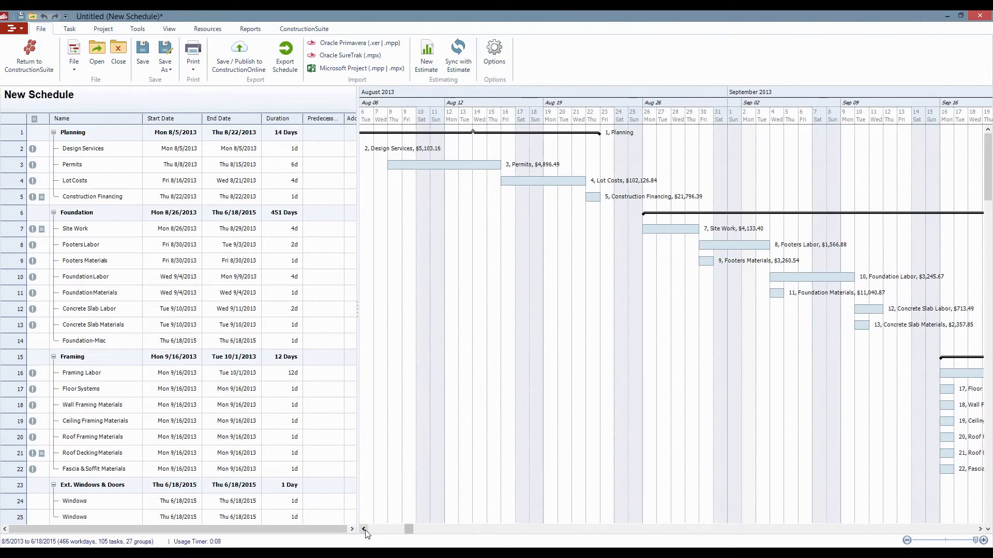
pyautogui.click(364, 529)
pyautogui.click(364, 529)
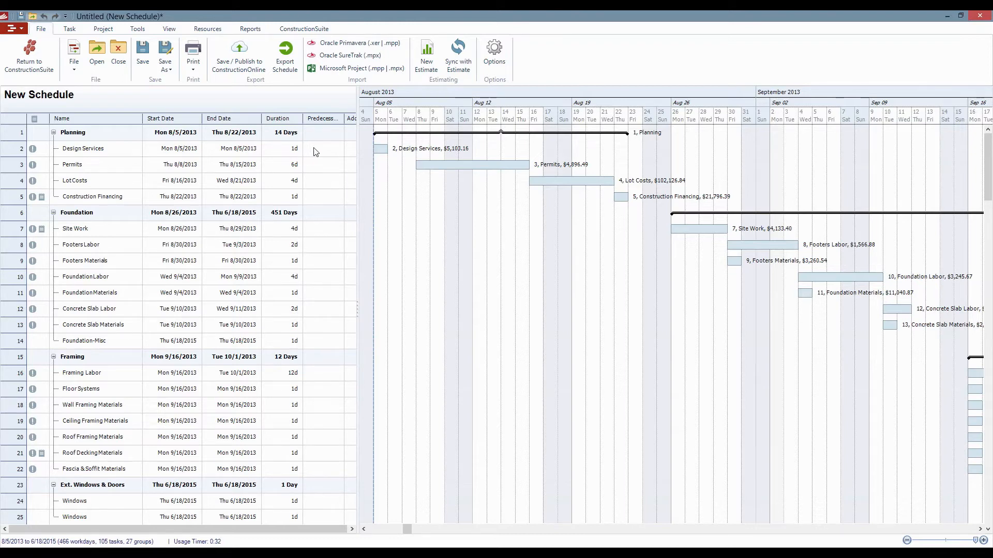
pyautogui.click(284, 155)
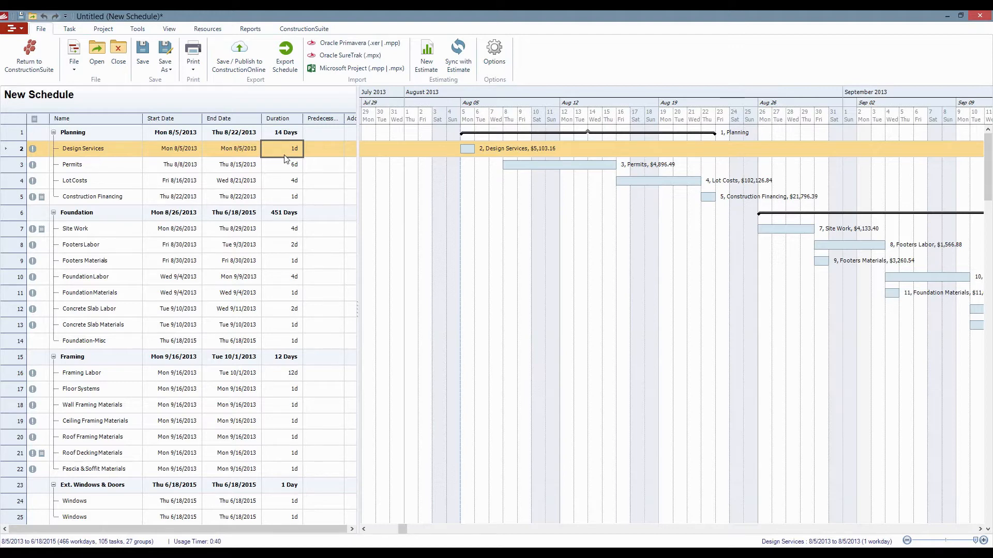
pyautogui.write('7')
pyautogui.press('Return')
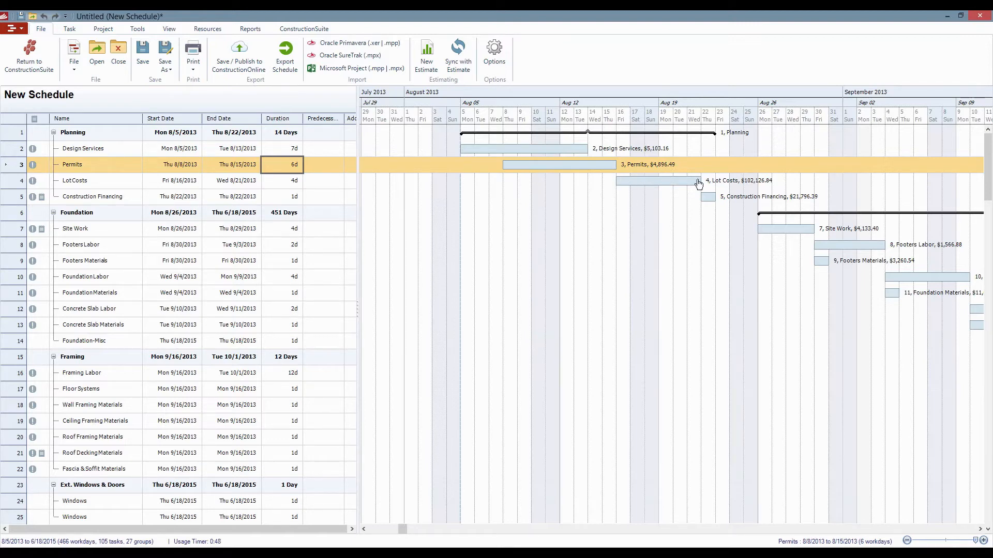
# Step: Set task 3 as the predecessor of Lot Costs and task 4 as the predecessor of Construction Financing
pyautogui.click(280, 186)
pyautogui.click(331, 181)
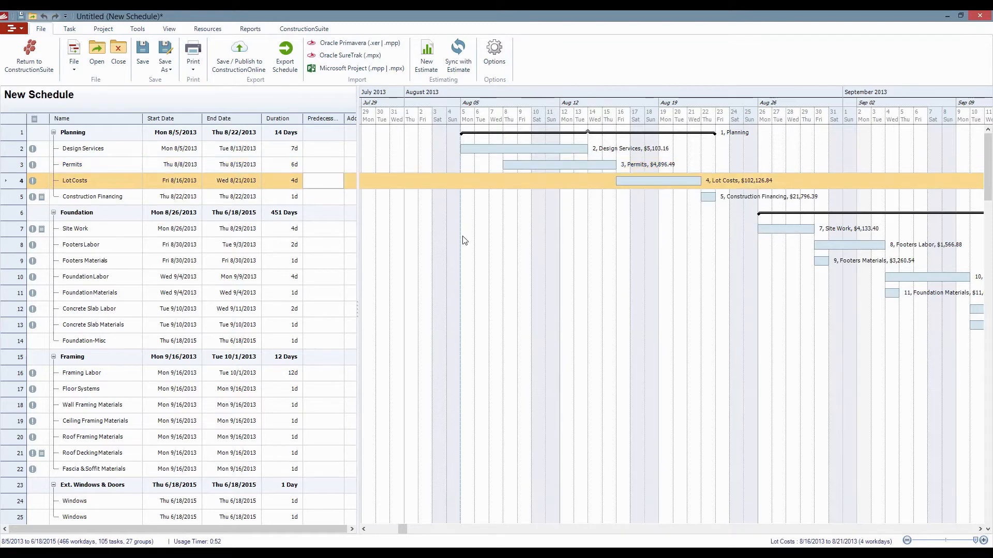
pyautogui.write('3')
pyautogui.press('Return')
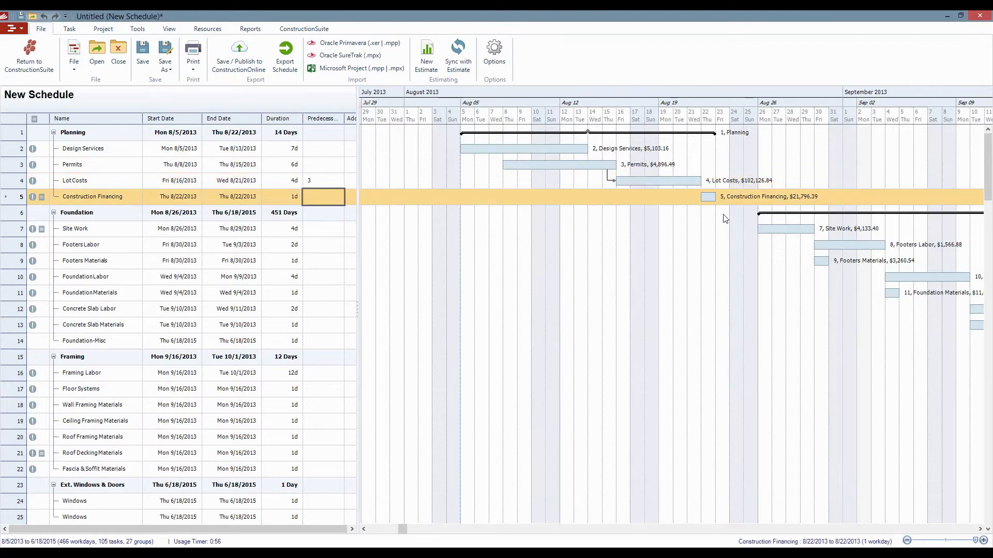
pyautogui.click(316, 202)
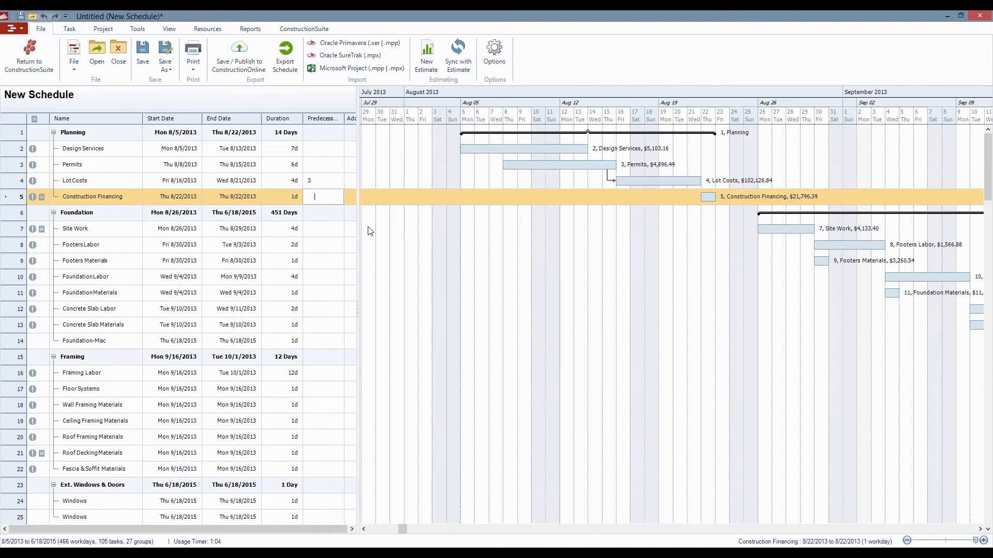
pyautogui.write('4')
pyautogui.press('Return')
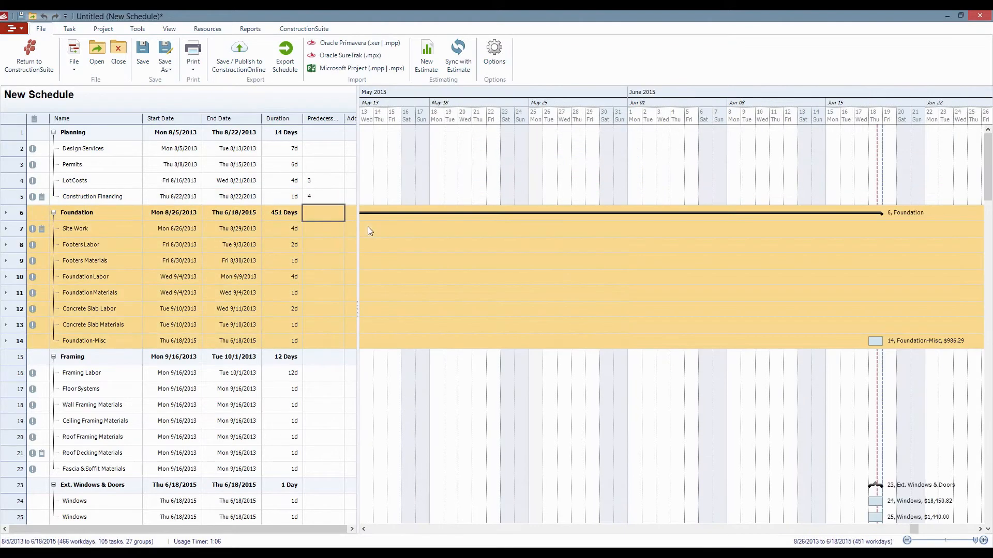
# Step: Delete the Foundation-Misc task from the Foundation group
pyautogui.click(281, 223)
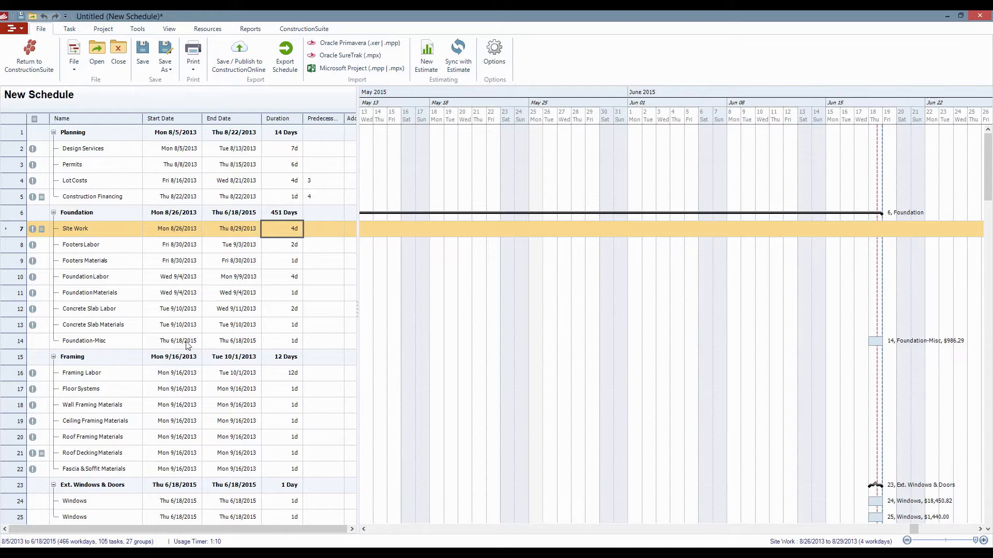
pyautogui.rightClick(126, 343)
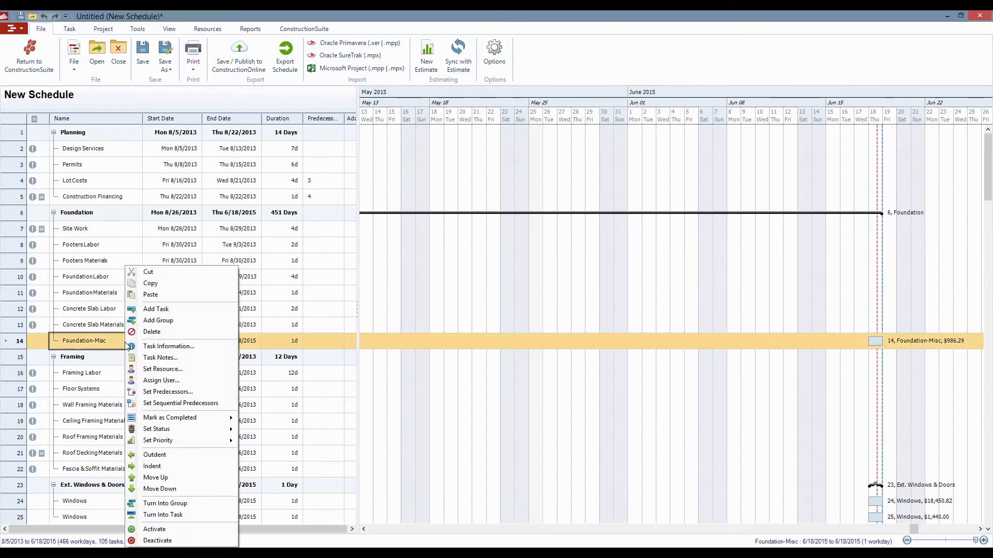
pyautogui.click(174, 332)
pyautogui.click(569, 312)
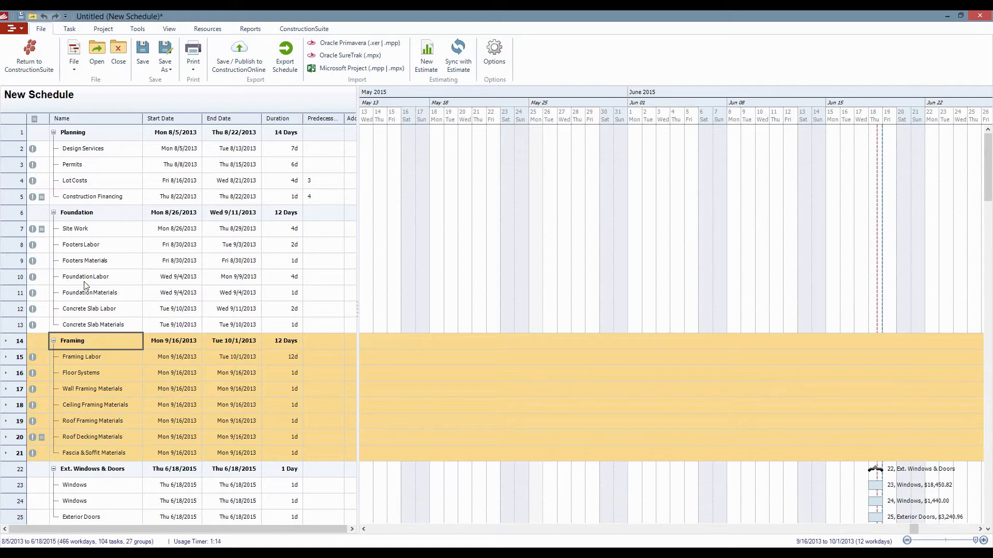
# Step: Try to set the Site Work predecessor to 7+2, and return the task to its 8/26/2013 start
pyautogui.click(104, 234)
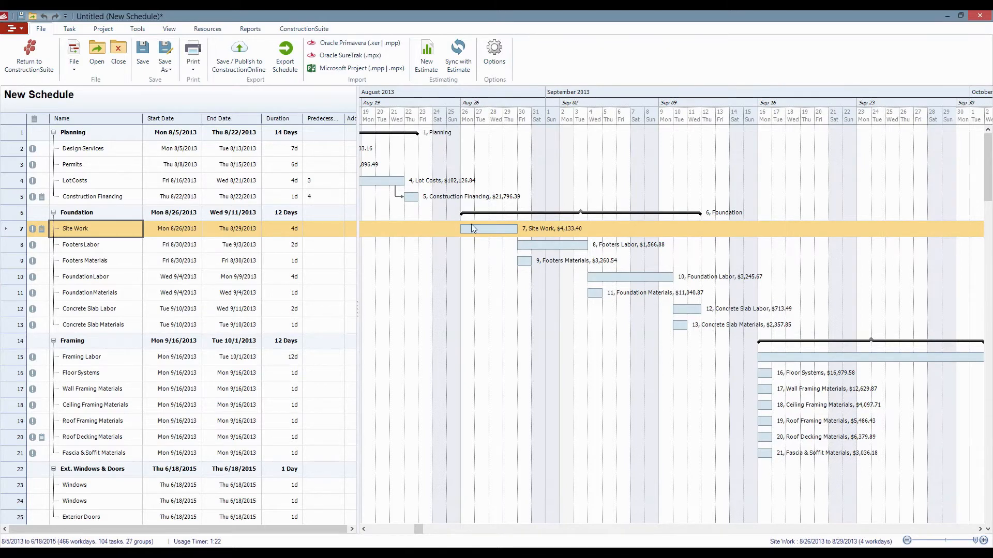
pyautogui.click(317, 237)
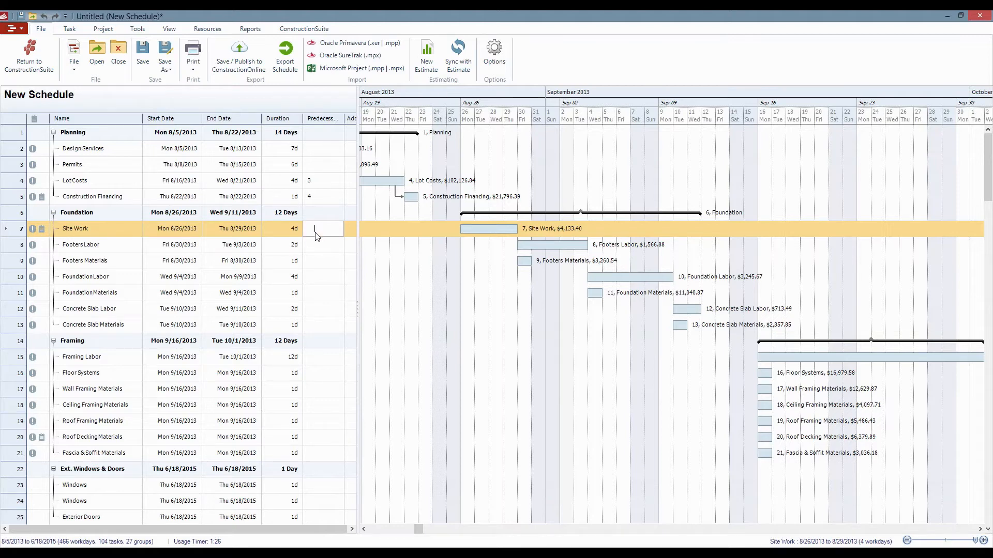
pyautogui.write('7+1')
pyautogui.press('BackSpace')
pyautogui.write('2')
pyautogui.press('Return')
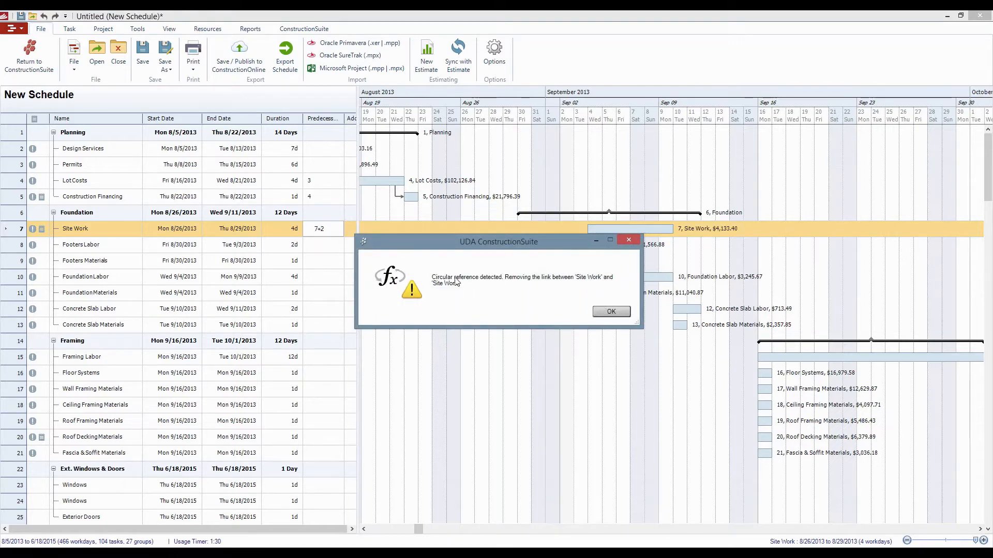
pyautogui.click(613, 312)
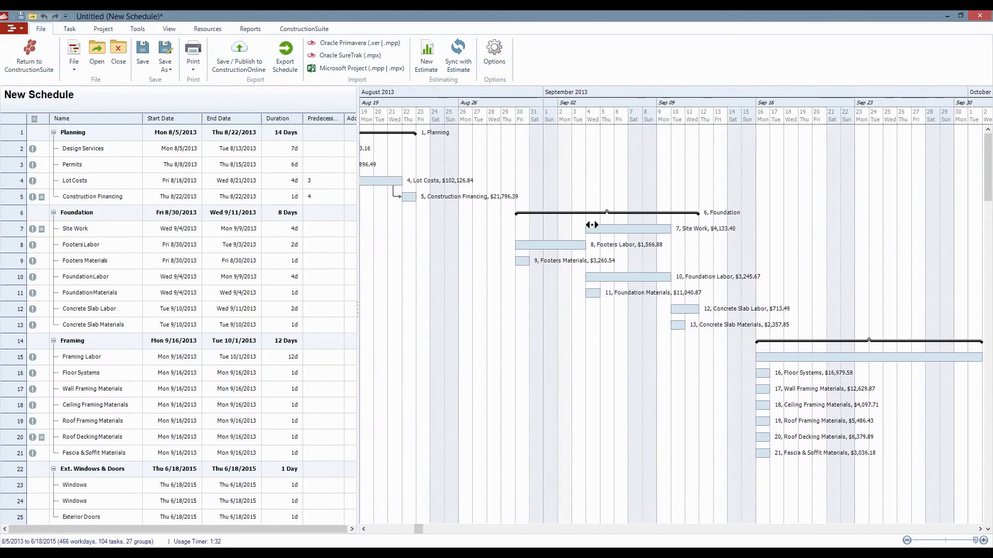
pyautogui.click(534, 231)
pyautogui.moveTo(483, 235); pyautogui.dragTo(483, 235)
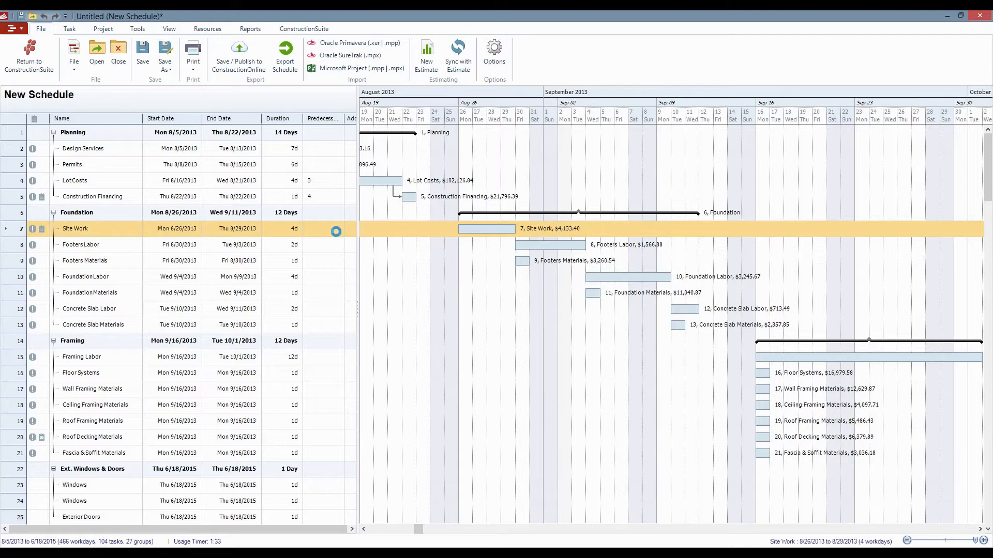
# Step: Set the Site Work predecessor to 5fs+2 so it follows Construction Financing with a two-day lag
pyautogui.click(337, 235)
pyautogui.write('5fs+2')
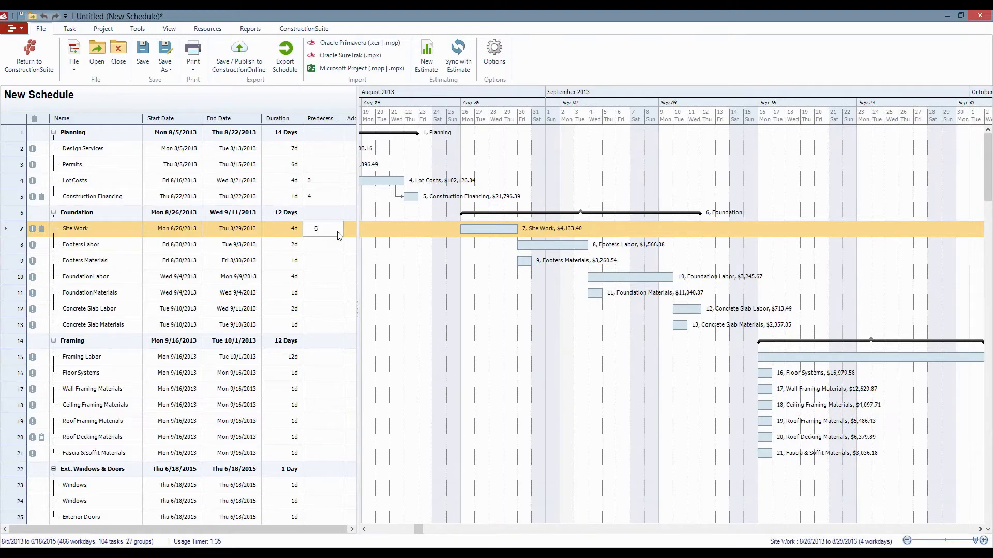
pyautogui.press('Return')
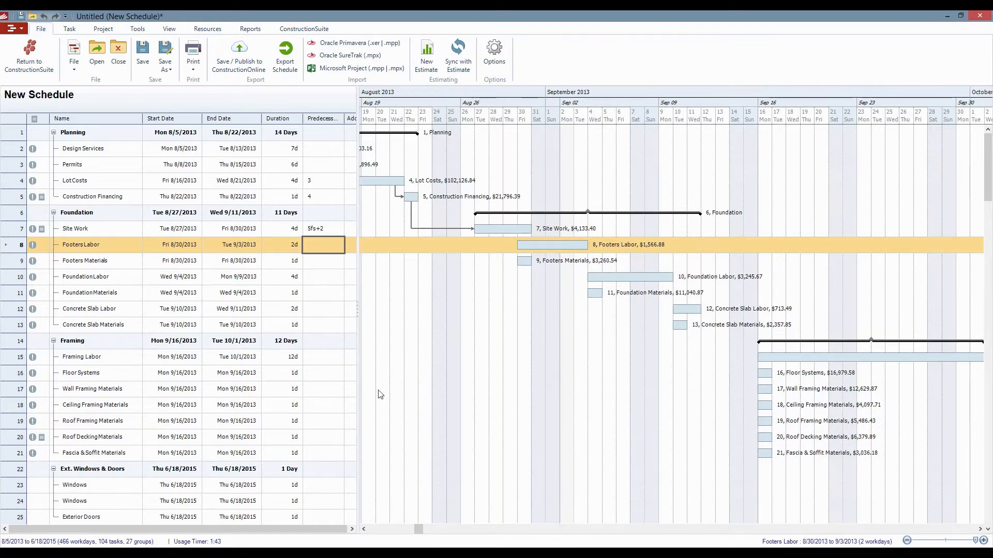
# Step: Set the predecessor of Footers Labor to 7 and of Footers Materials to 8ss
pyautogui.click(325, 246)
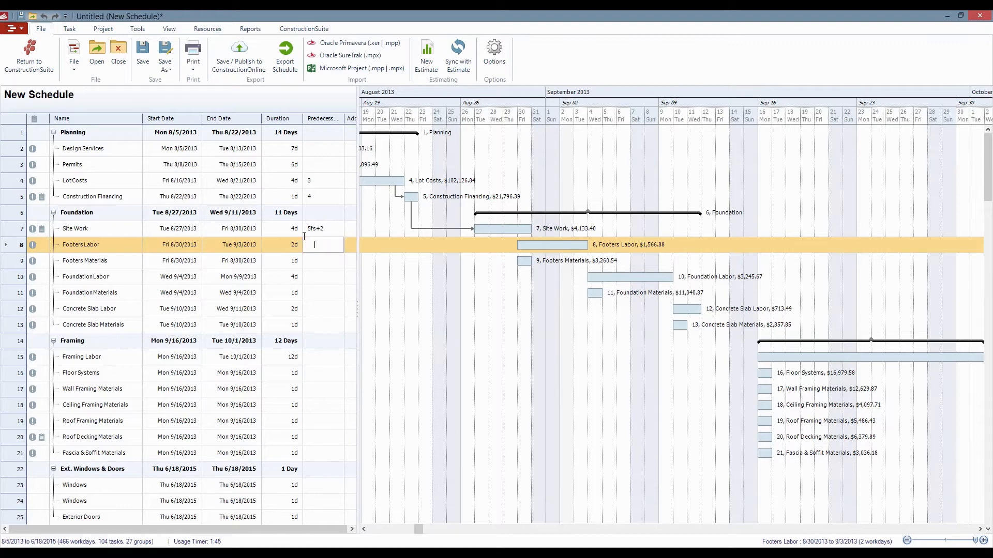
pyautogui.write('7')
pyautogui.press('Return')
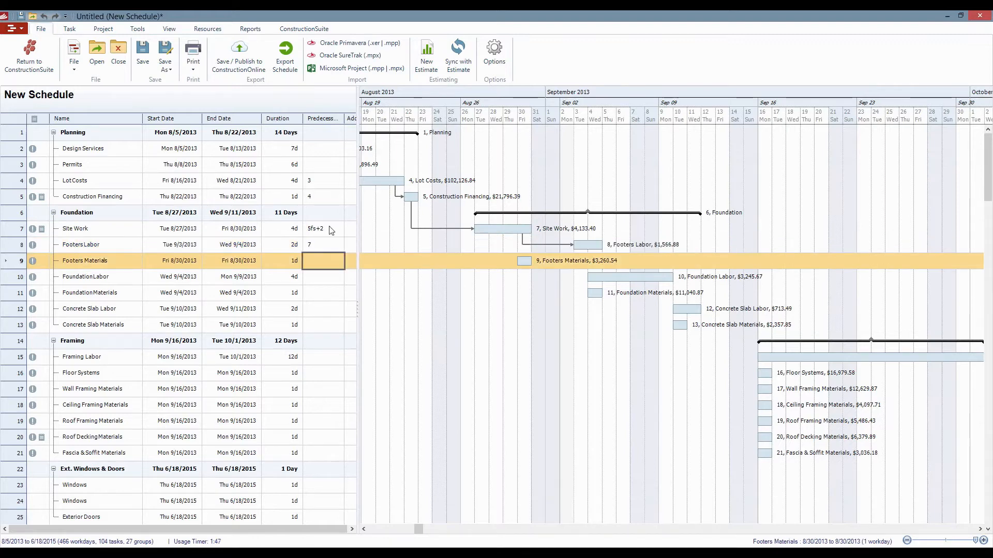
pyautogui.click(323, 264)
pyautogui.write('8ss')
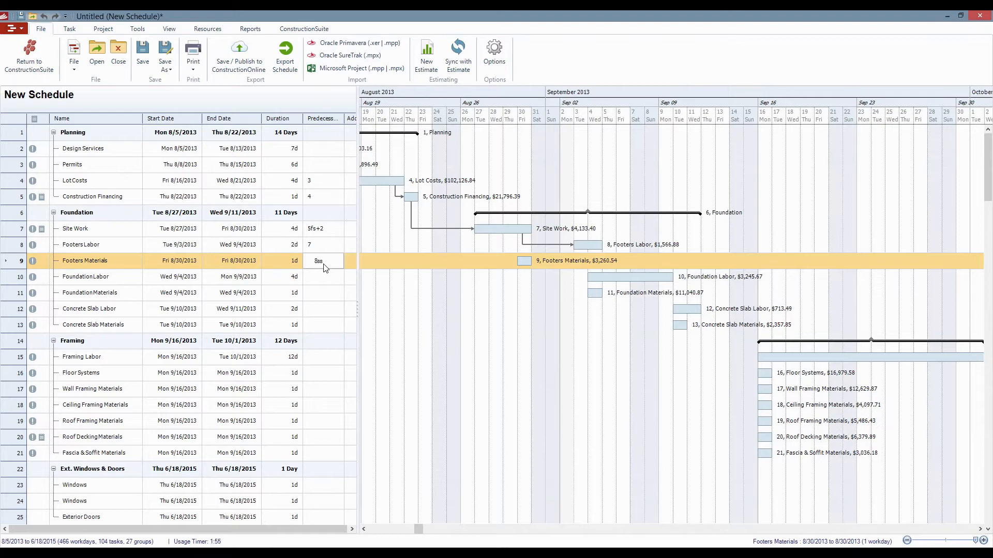
pyautogui.press('Return')
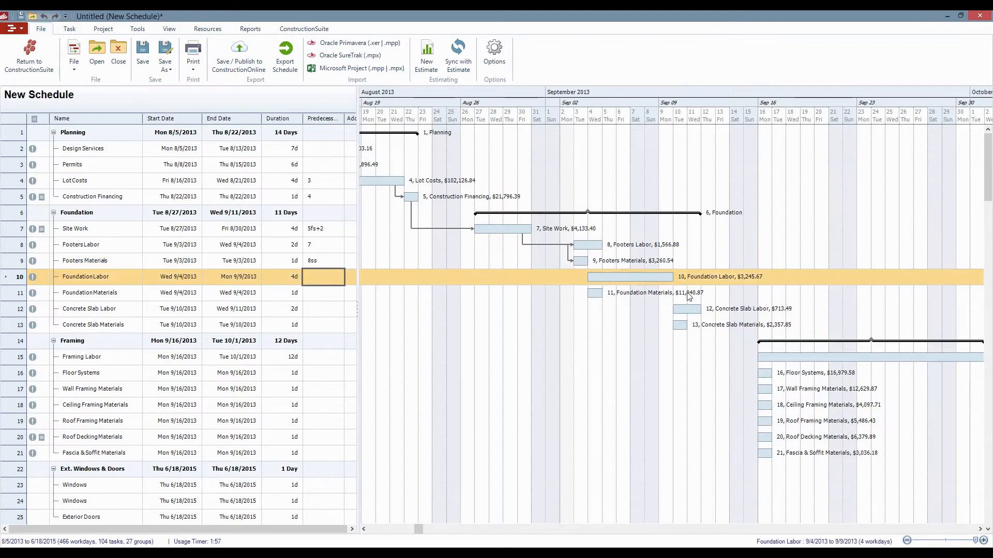
# Step: Set the predecessor of Foundation Labor to 8 and of Foundation Materials to 10ss
pyautogui.click(321, 283)
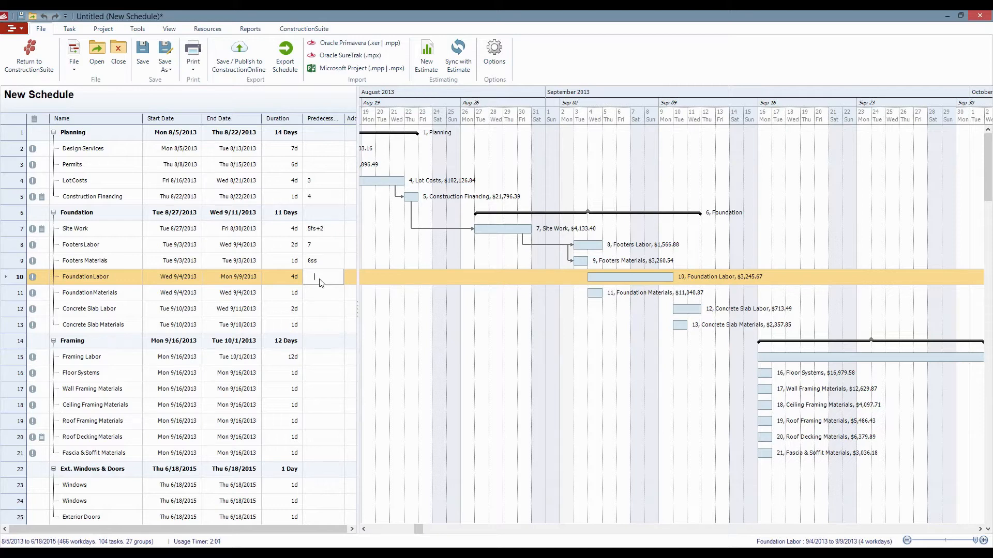
pyautogui.write('8')
pyautogui.press('Return')
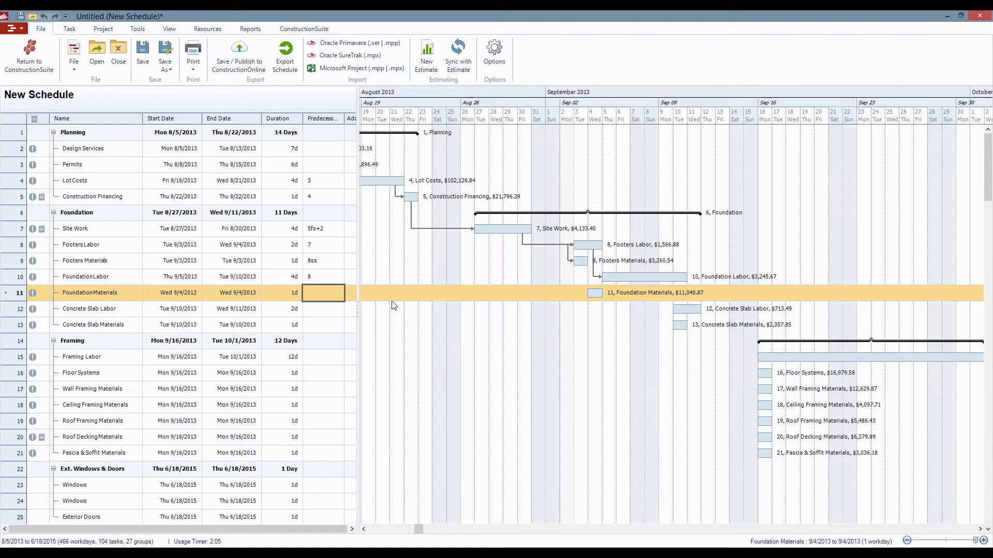
pyautogui.click(319, 297)
pyautogui.write('10ss')
pyautogui.press('Return')
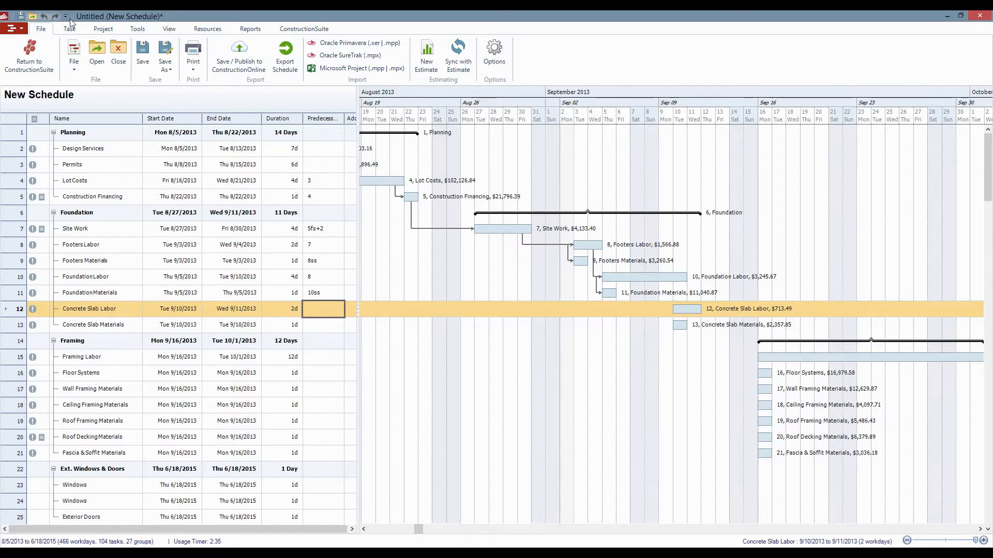
# Step: Shift the project start date to the specific date 8/3/2015
pyautogui.click(97, 30)
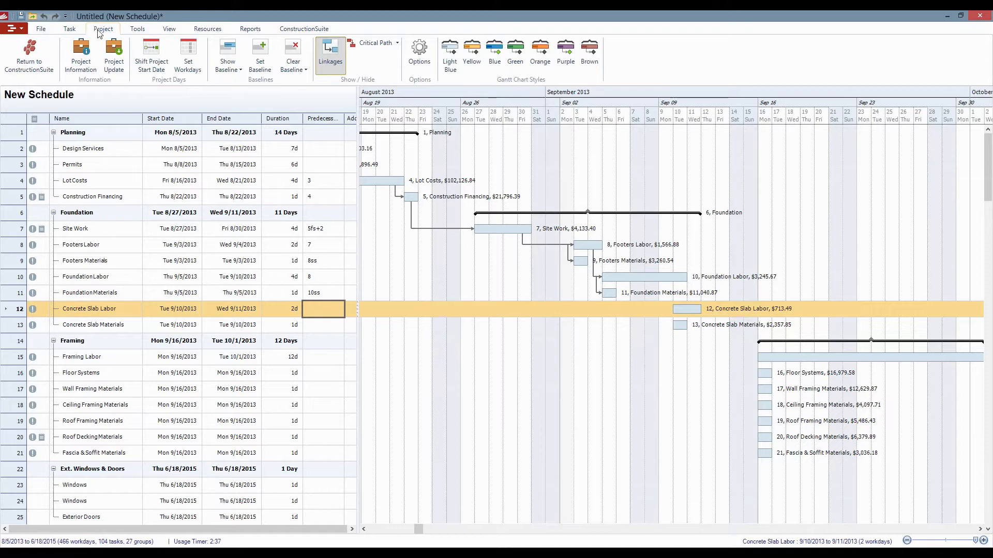
pyautogui.click(157, 67)
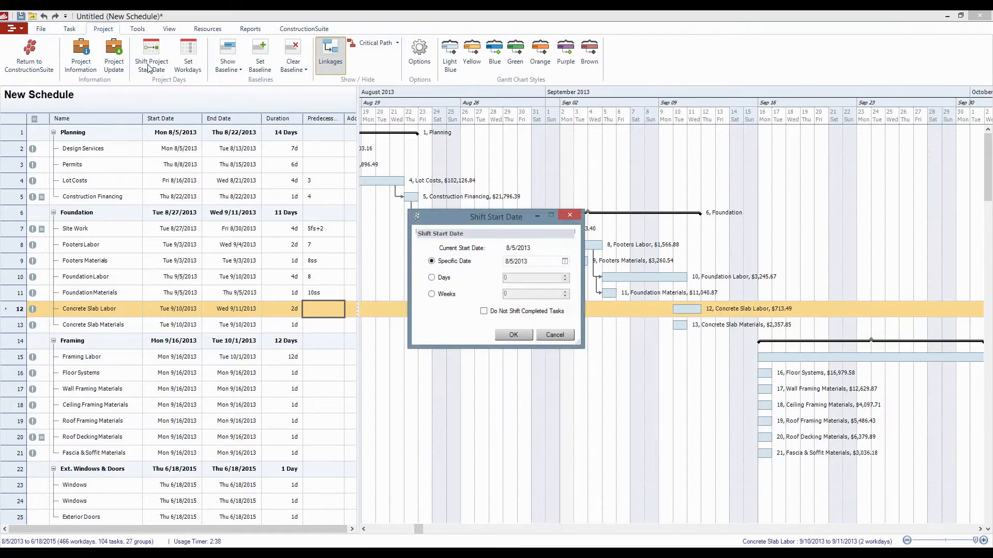
pyautogui.click(540, 262)
pyautogui.click(565, 261)
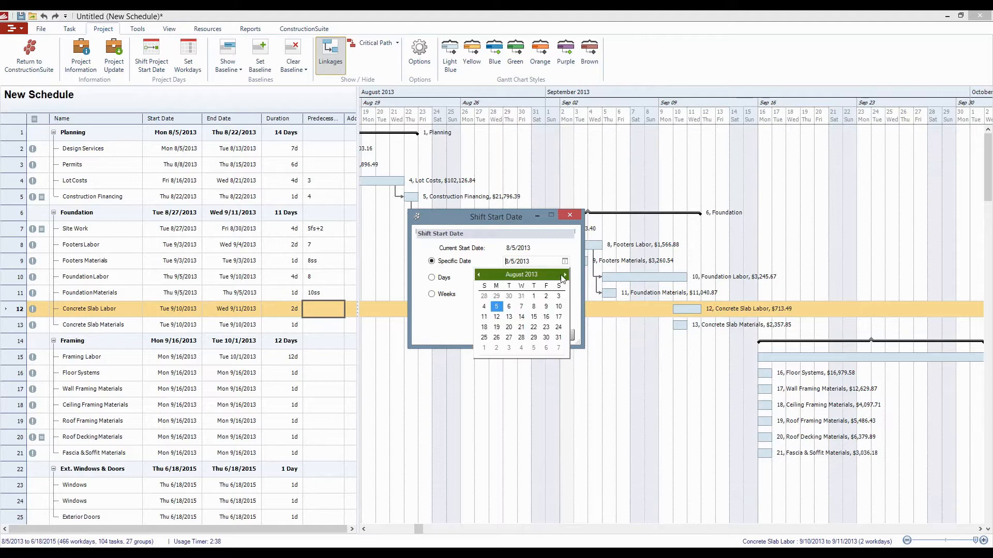
pyautogui.click(564, 275)
pyautogui.click(564, 275)
pyautogui.click(564, 275)
pyautogui.click(564, 275)
pyautogui.click(565, 275)
pyautogui.click(564, 275)
pyautogui.click(565, 275)
pyautogui.click(565, 275)
pyautogui.click(564, 275)
pyautogui.click(564, 275)
pyautogui.click(565, 275)
pyautogui.click(564, 275)
pyautogui.click(564, 275)
pyautogui.click(565, 275)
pyautogui.click(565, 275)
pyautogui.click(565, 276)
pyautogui.click(565, 275)
pyautogui.click(565, 275)
pyautogui.click(566, 275)
pyautogui.click(565, 275)
pyautogui.click(497, 306)
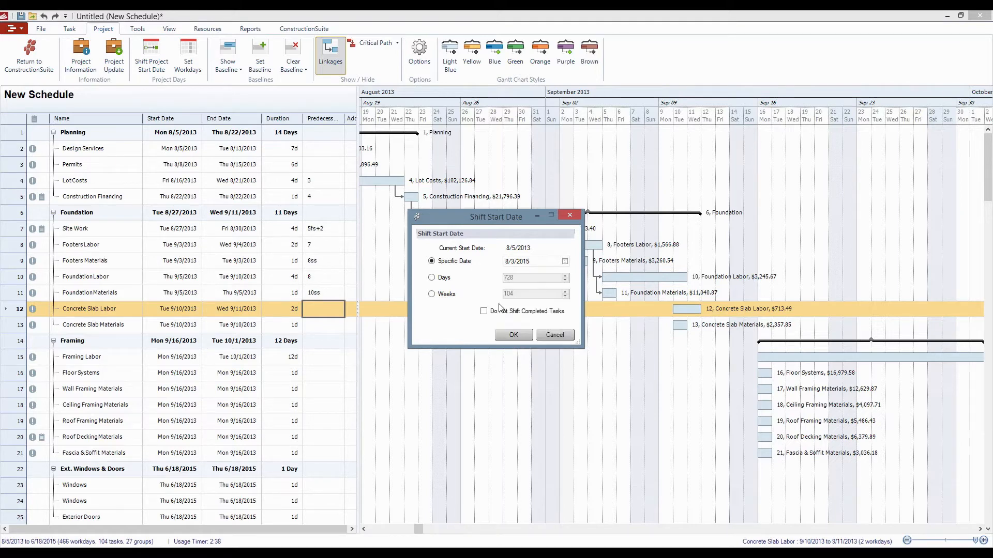
pyautogui.click(507, 340)
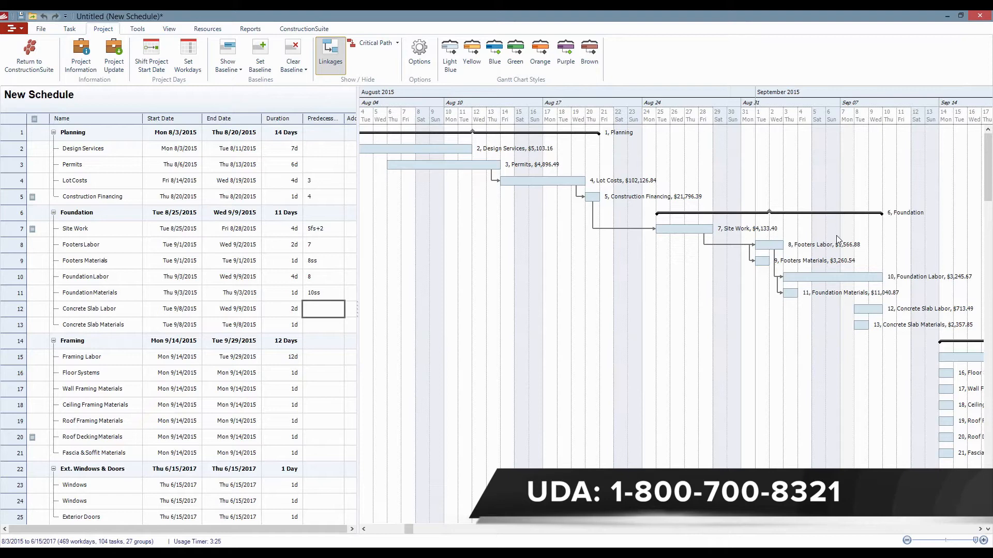
# Step: Examine the schedule options for general settings, workdays and holidays, and working-day exceptions, trying the Friday and Saturday workday settings
pyautogui.click(421, 63)
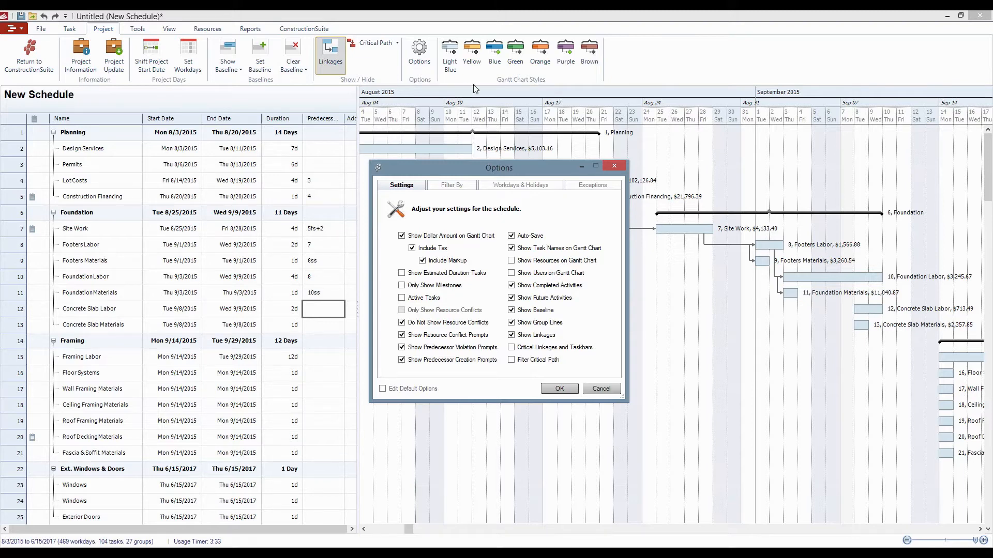
pyautogui.click(511, 186)
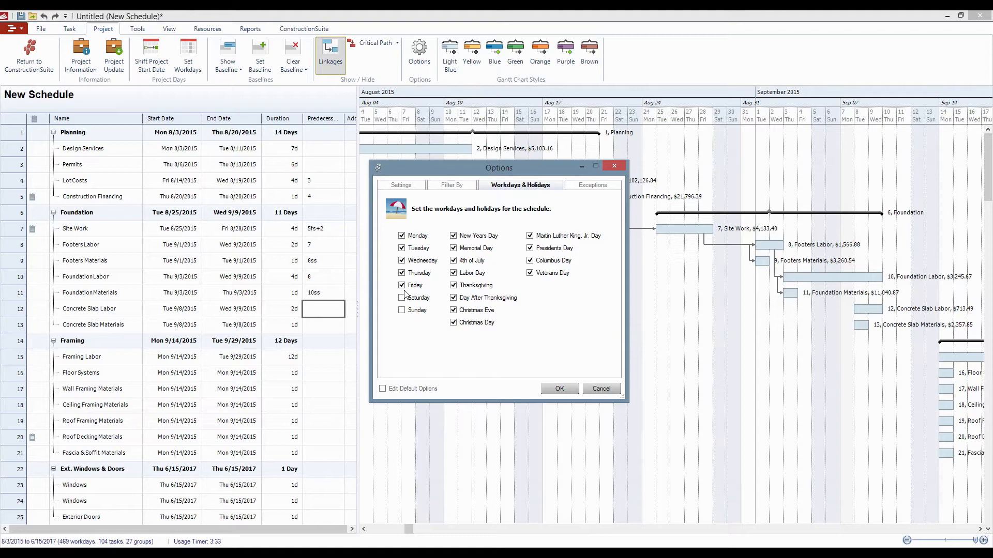
pyautogui.click(402, 285)
pyautogui.click(403, 286)
pyautogui.click(402, 299)
pyautogui.click(402, 299)
pyautogui.click(573, 184)
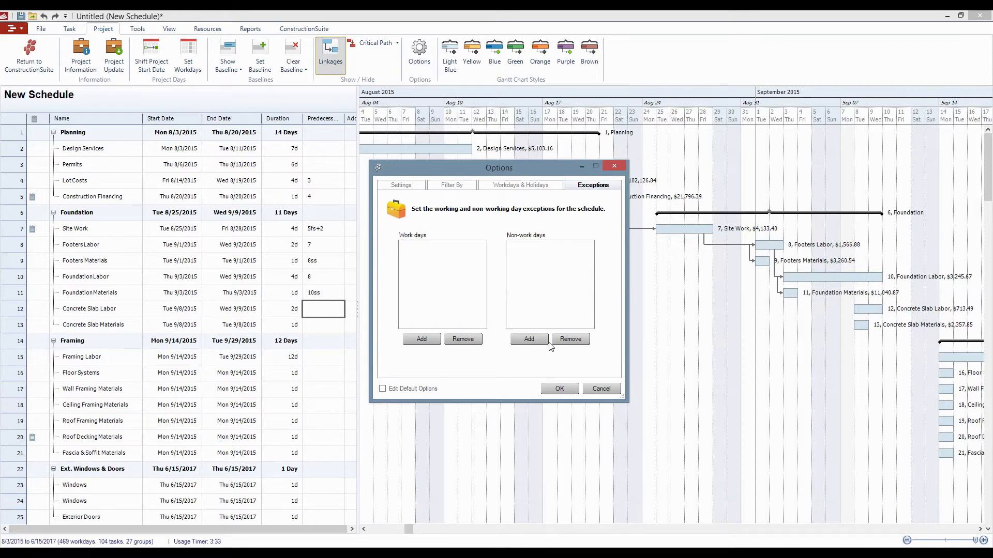
pyautogui.click(559, 389)
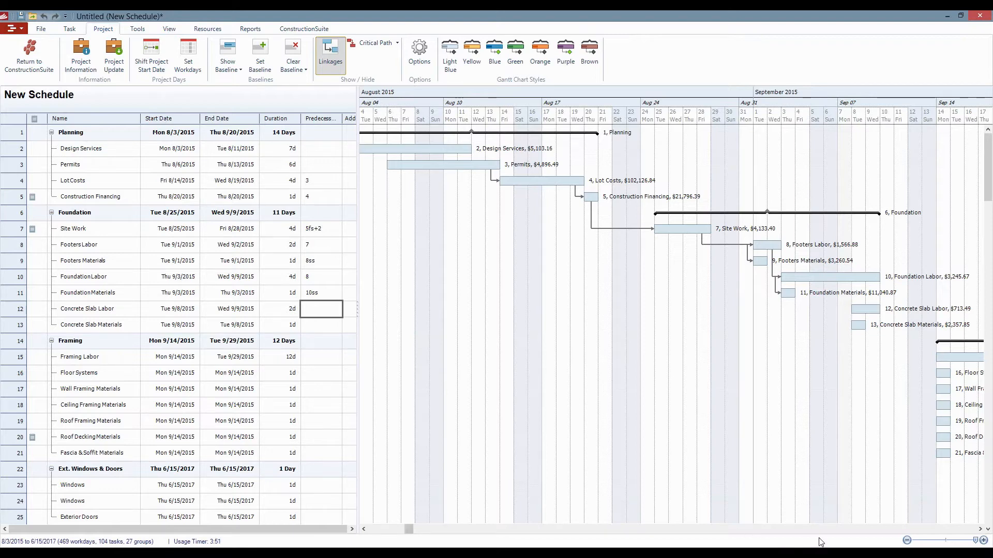
# Step: Zoom the Gantt chart out to a week-based timeline
pyautogui.moveTo(975, 541); pyautogui.dragTo(946, 542)
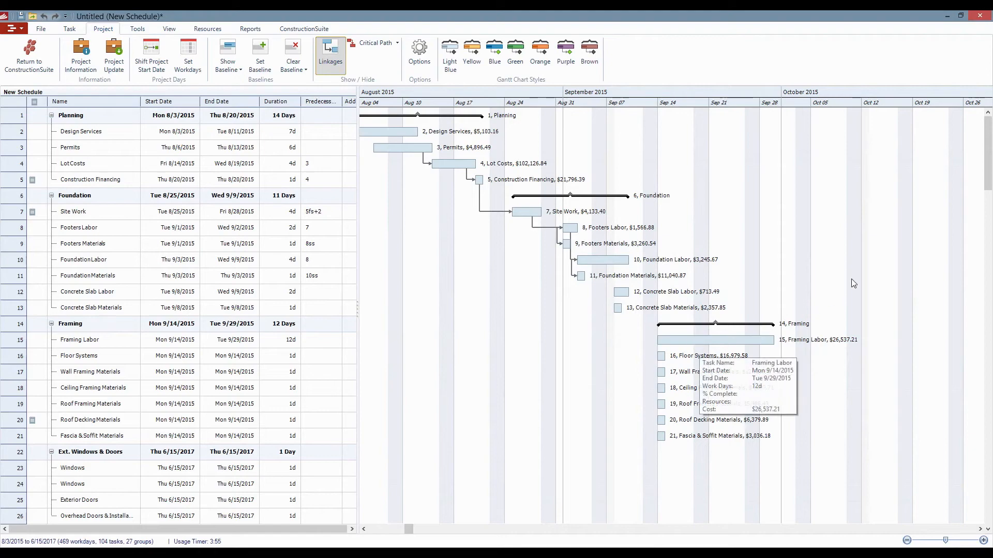
# Step: Examine the Exterior Veneer through Tile & Ceramics task groups on the Gantt chart at several timeline scales, from weeks to years
pyautogui.click(856, 258)
pyautogui.scroll(-4, 855, 259)
pyautogui.scroll(-14, 857, 258)
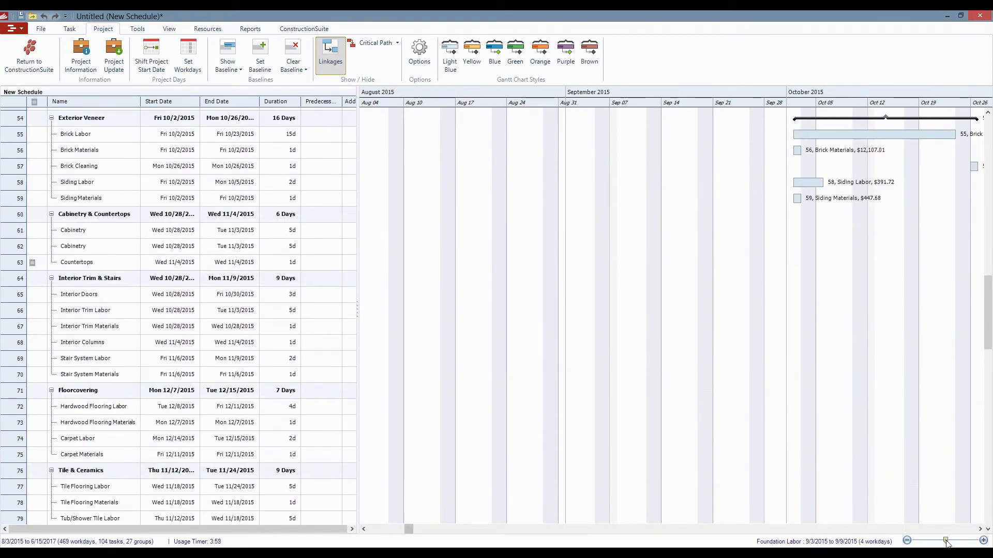
pyautogui.moveTo(946, 542); pyautogui.dragTo(928, 541)
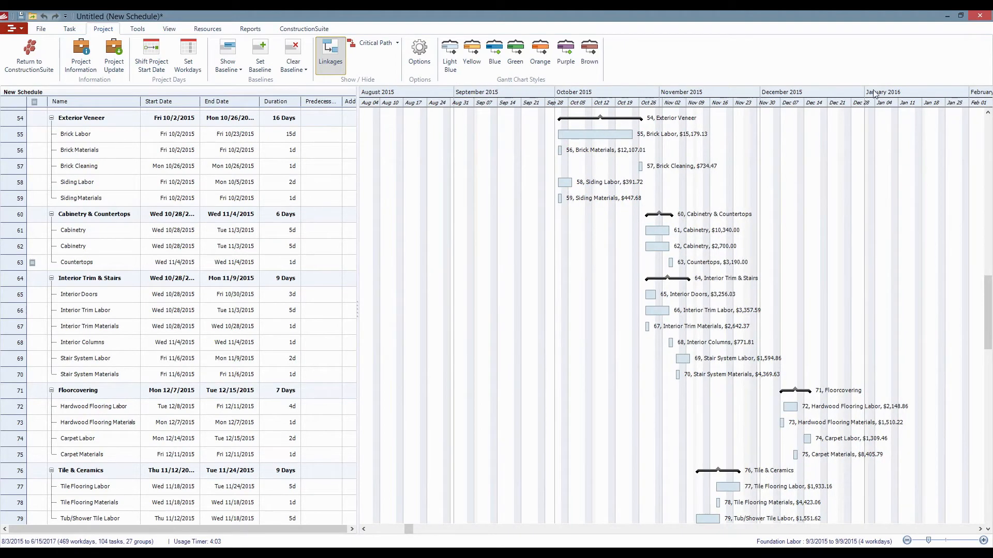
pyautogui.moveTo(929, 542); pyautogui.dragTo(914, 542)
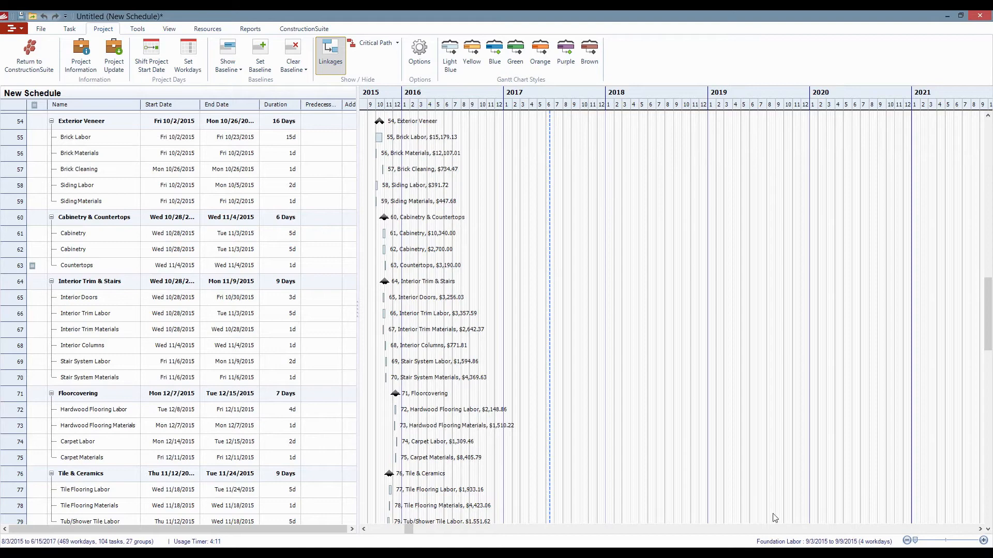
pyautogui.moveTo(919, 542); pyautogui.dragTo(945, 542)
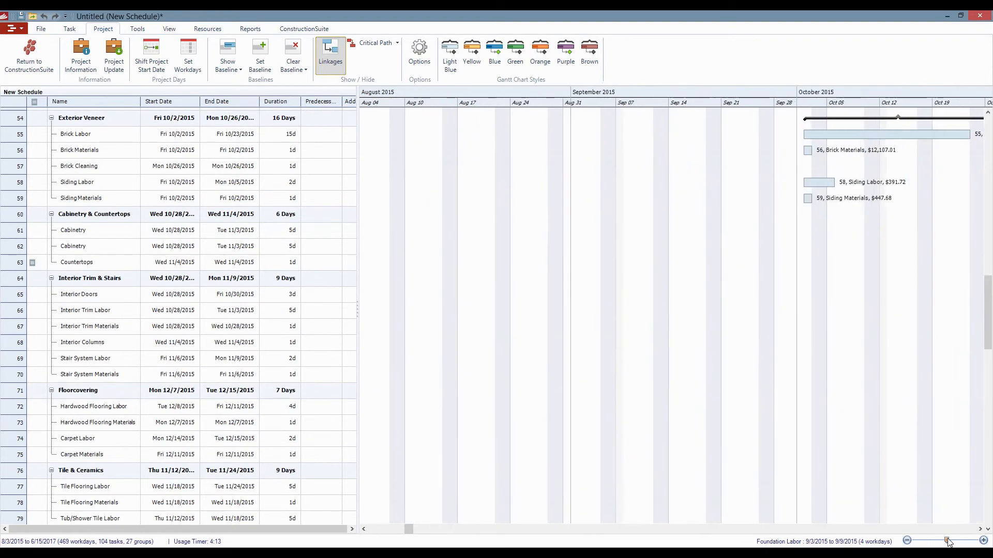
# Step: Review the Gantt bars of tasks from Interior Columns through Exterior Areas & Finishes, and return to the project's first tasks in August 2015
pyautogui.click(125, 343)
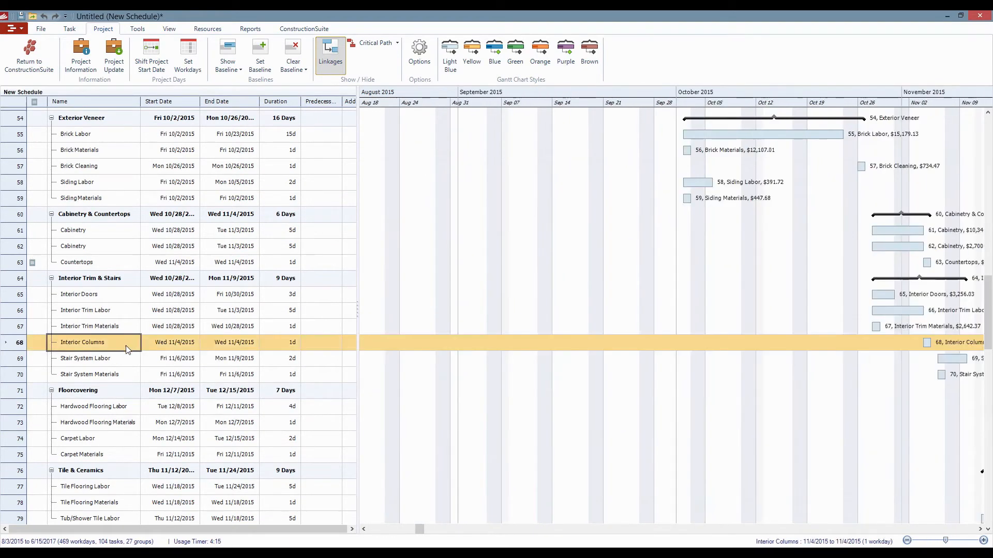
pyautogui.click(89, 438)
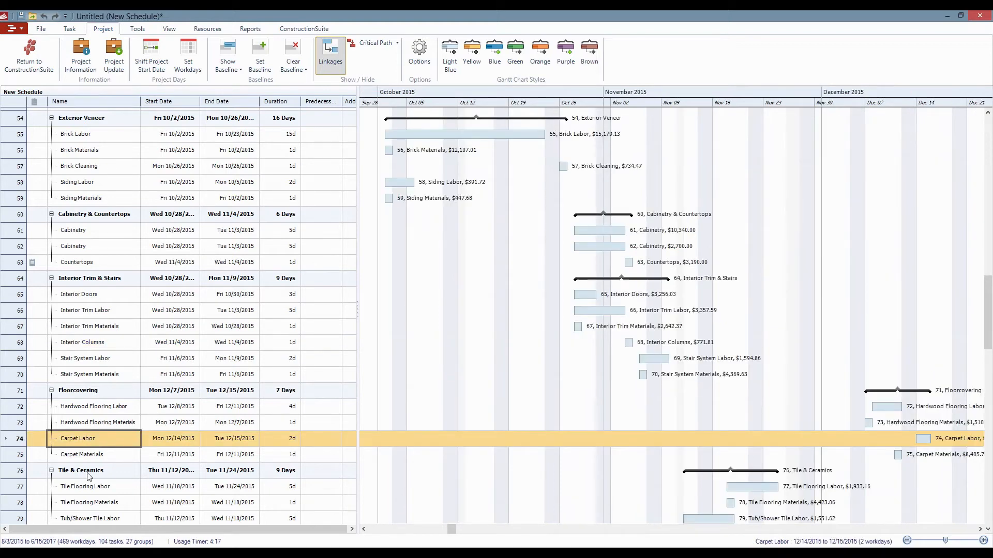
pyautogui.click(88, 491)
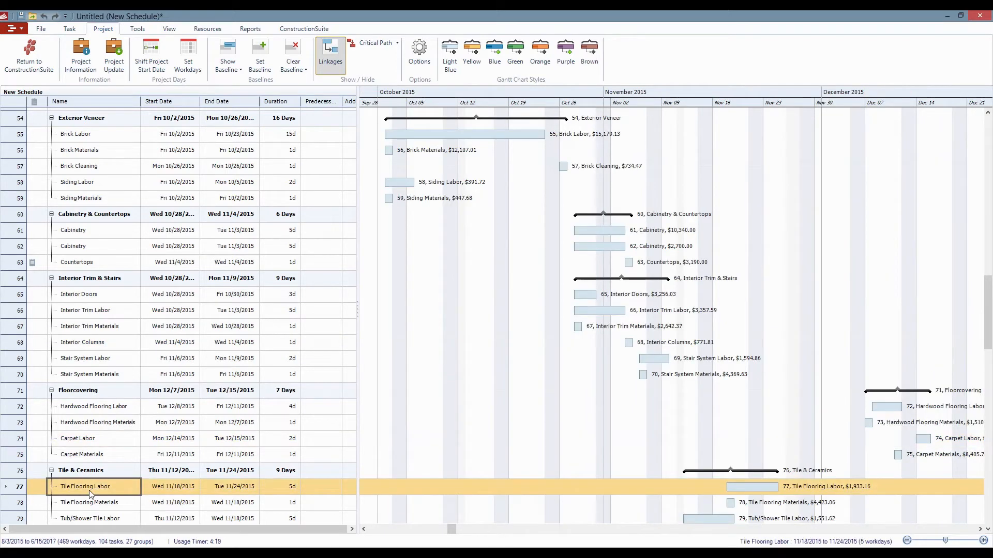
pyautogui.scroll(-4, 116, 444)
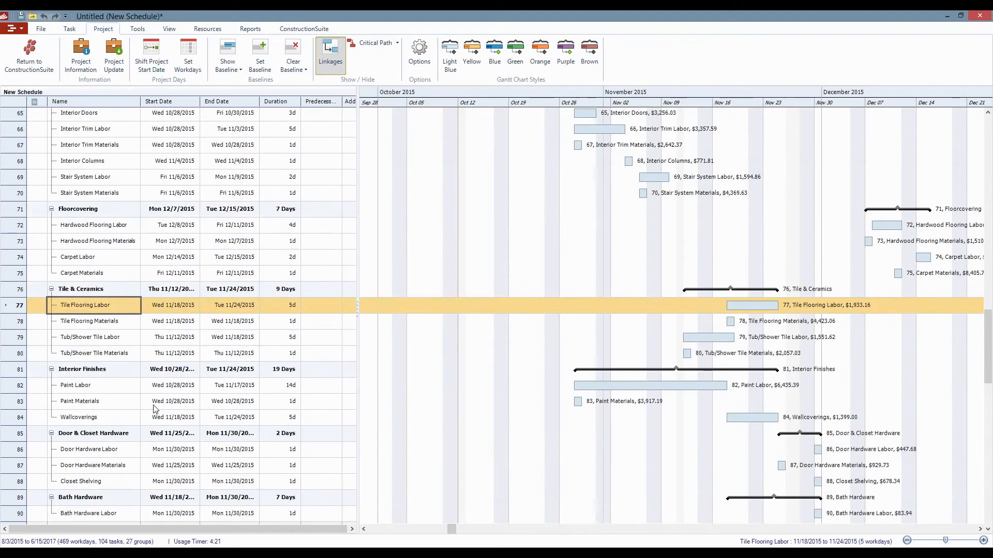
pyautogui.click(84, 406)
pyautogui.click(97, 466)
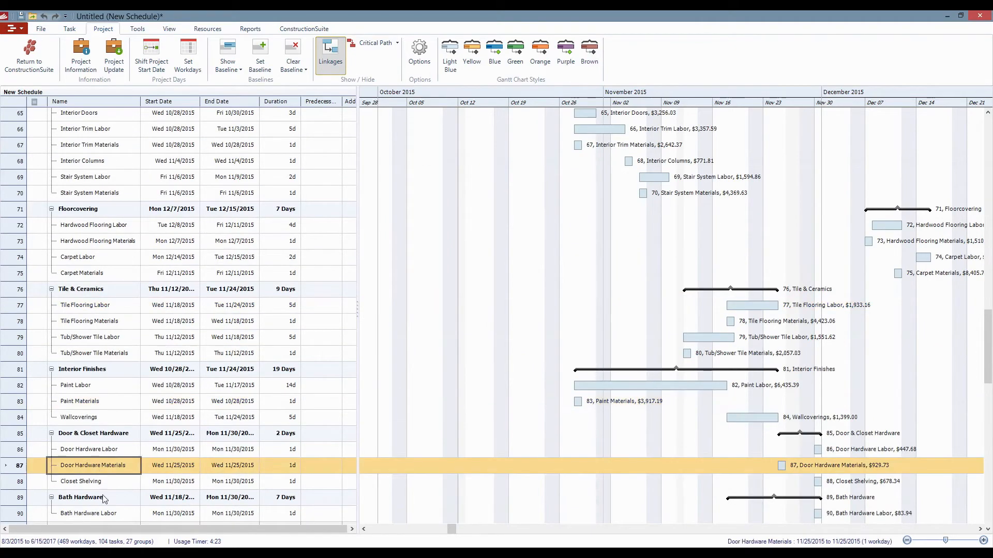
pyautogui.scroll(-5, 113, 450)
pyautogui.scroll(-4, 88, 449)
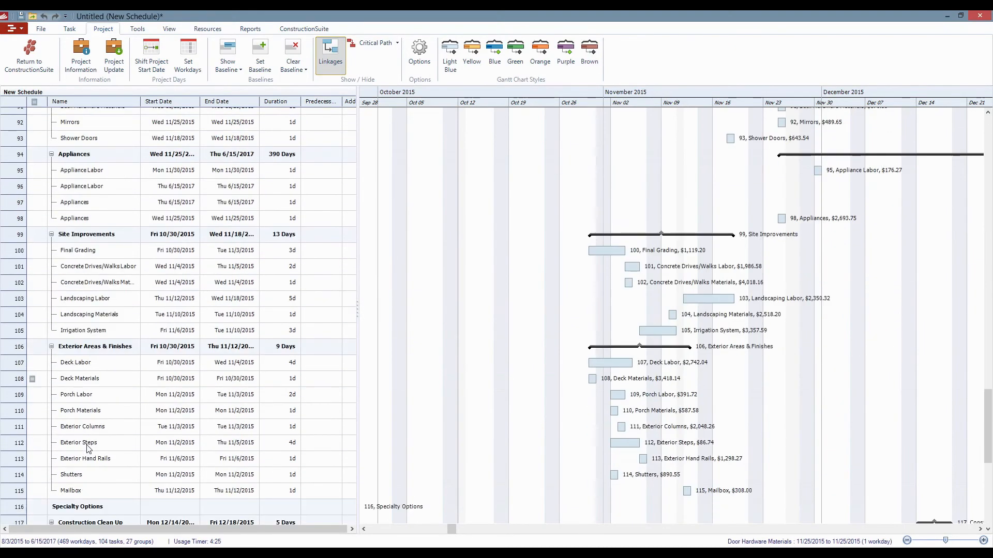
pyautogui.scroll(-2, 88, 449)
pyautogui.scroll(-1, 87, 449)
pyautogui.scroll(20, 88, 449)
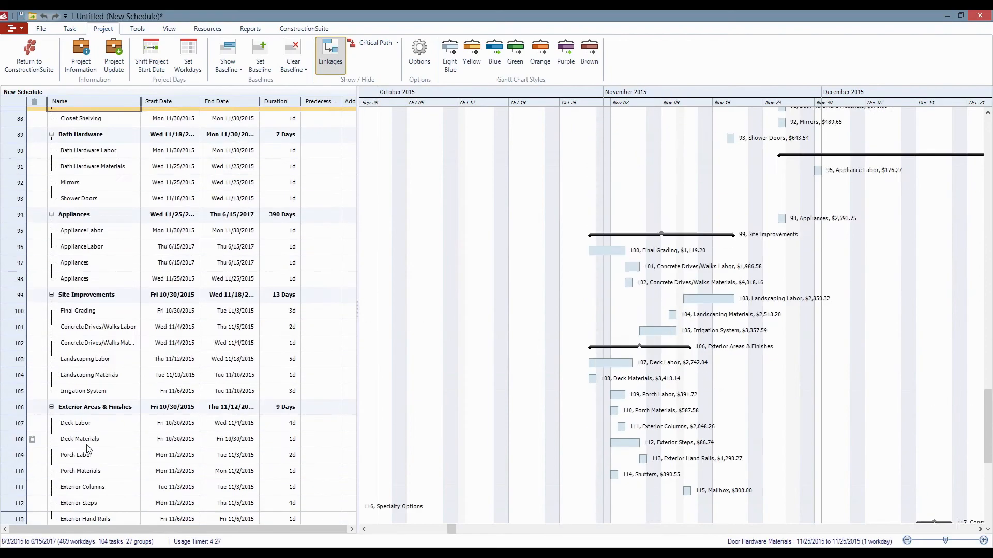
pyautogui.scroll(10, 88, 449)
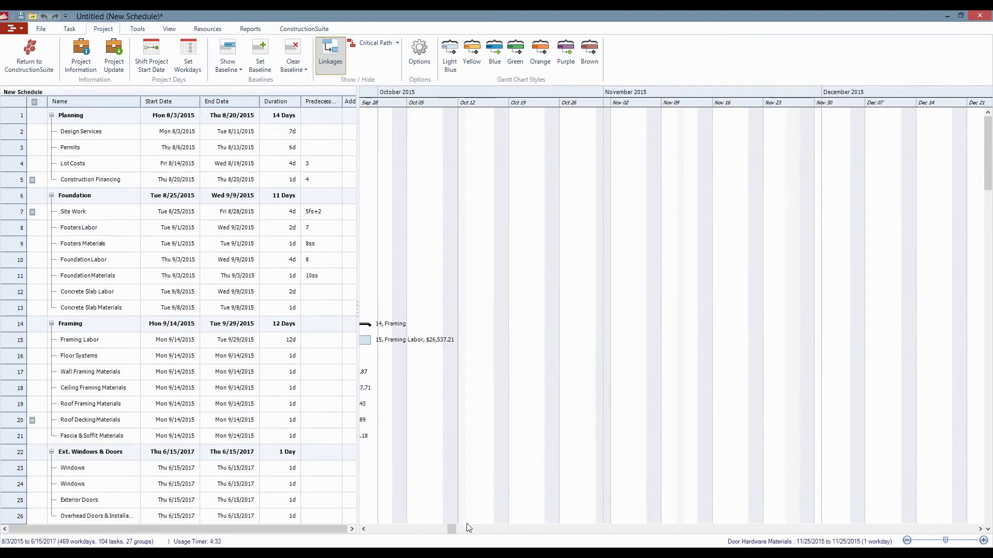
pyautogui.moveTo(452, 529); pyautogui.dragTo(390, 529)
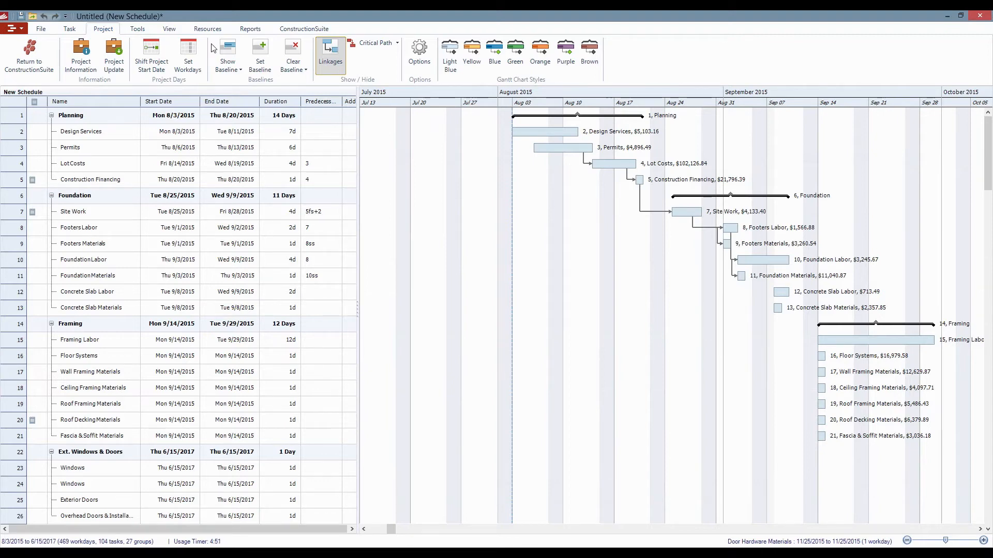
# Step: Remove the Total Estimate value from the task labels shown in the Gantt chart
pyautogui.click(246, 29)
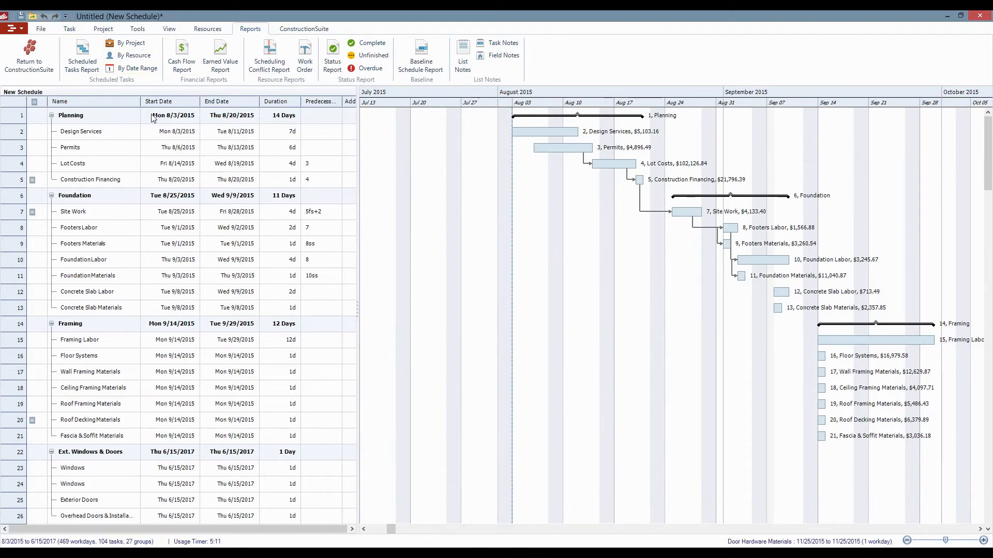
pyautogui.click(169, 29)
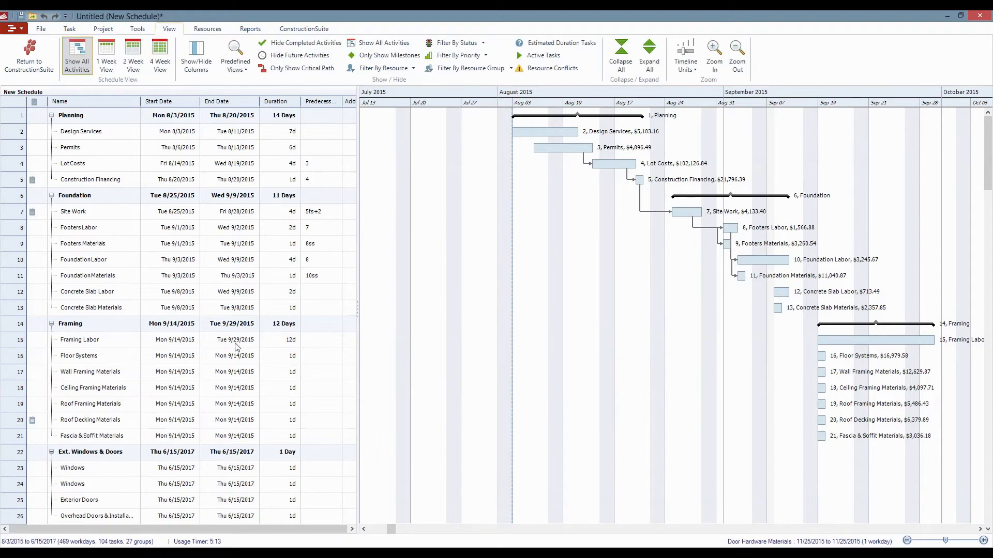
pyautogui.click(195, 55)
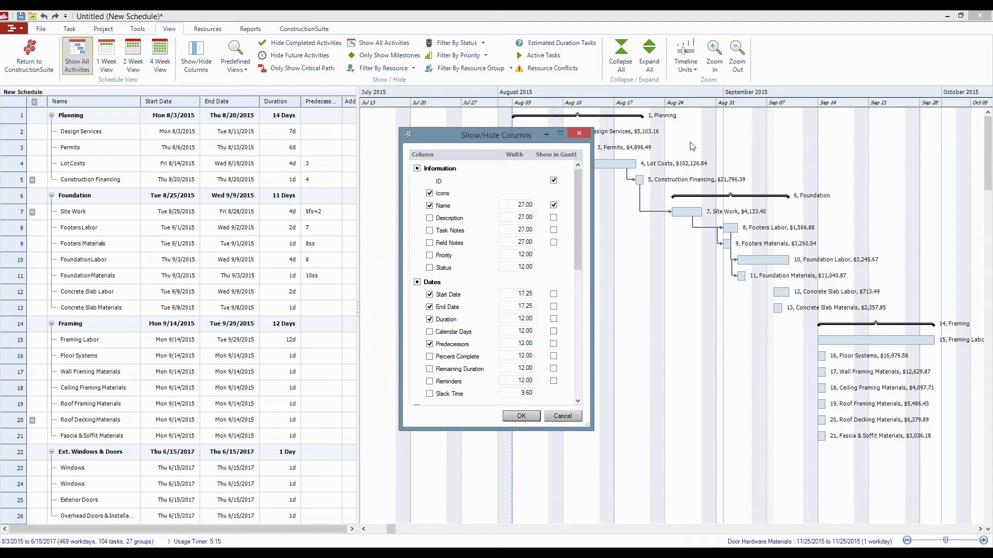
pyautogui.scroll(-8, 577, 259)
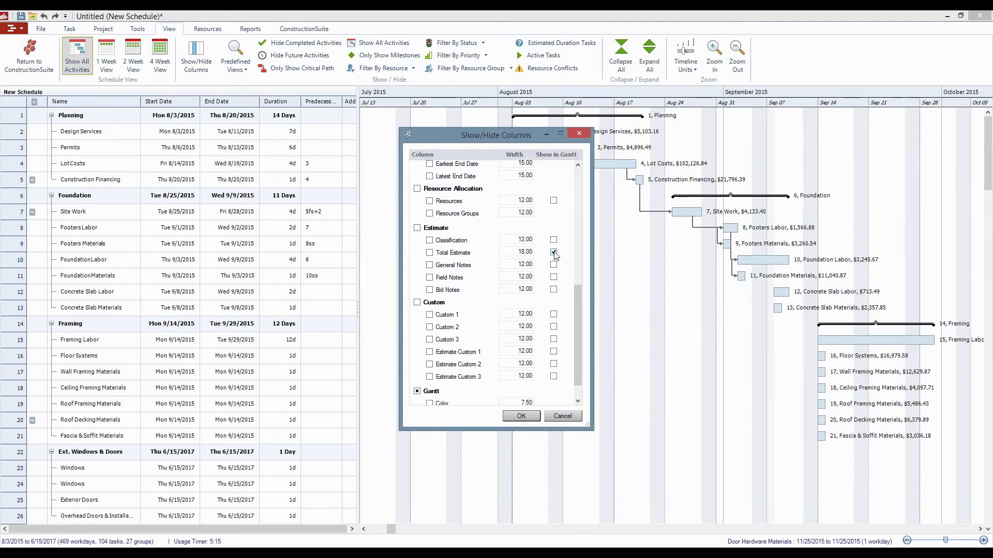
pyautogui.click(553, 253)
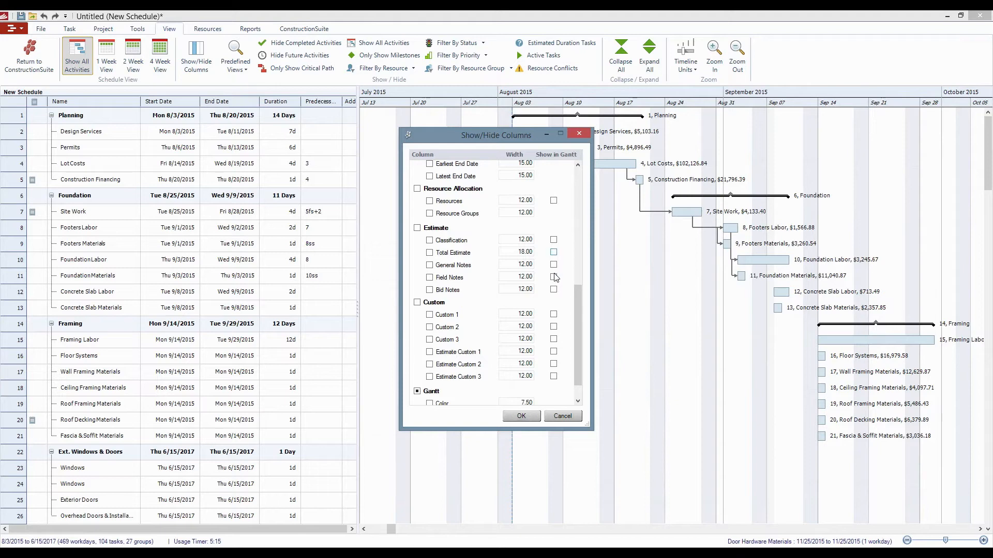
pyautogui.click(521, 417)
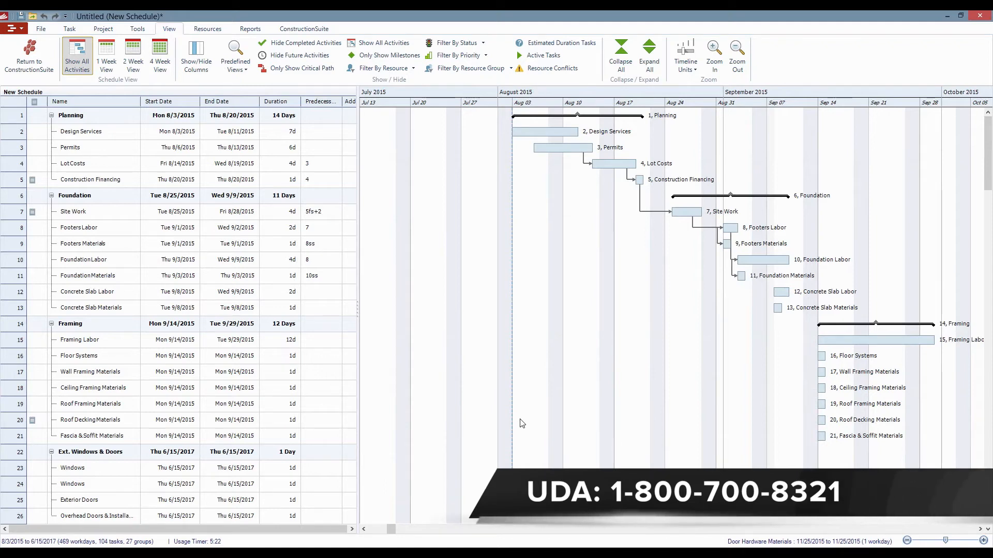
# Step: Add a task below Concrete Slab Materials in the Foundation group and set its duration to 0 days, making it a milestone
pyautogui.rightClick(102, 313)
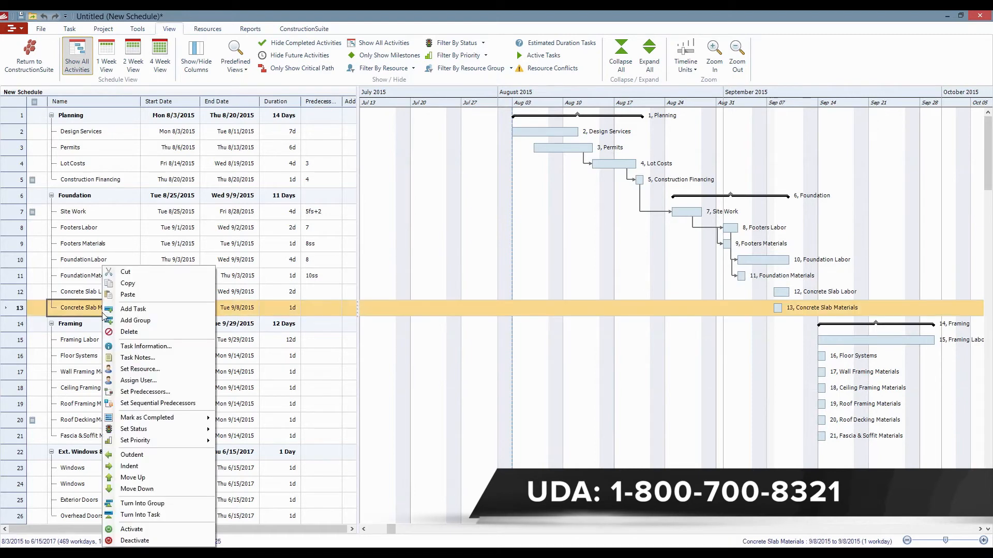
pyautogui.click(146, 309)
pyautogui.doubleClick(280, 326)
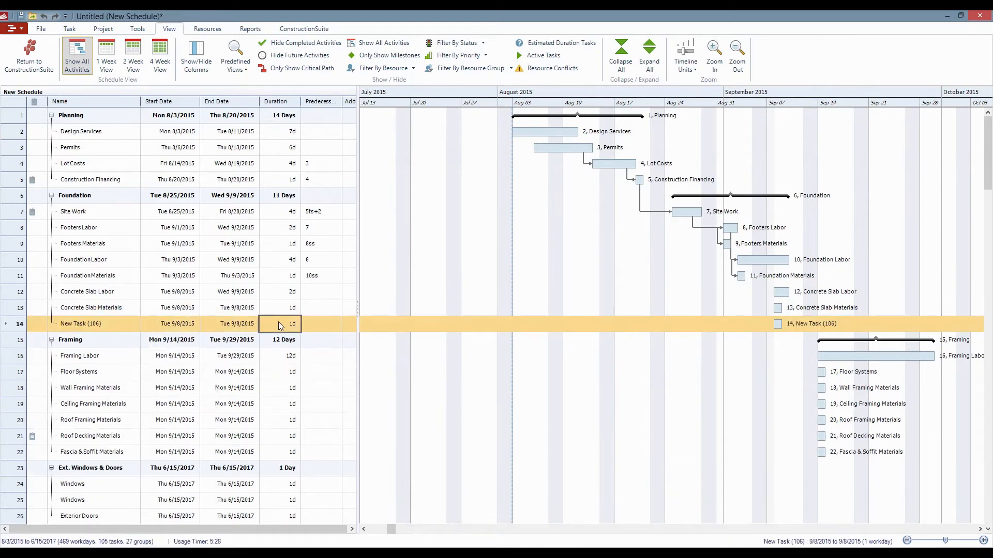
pyautogui.write('0')
pyautogui.press('Return')
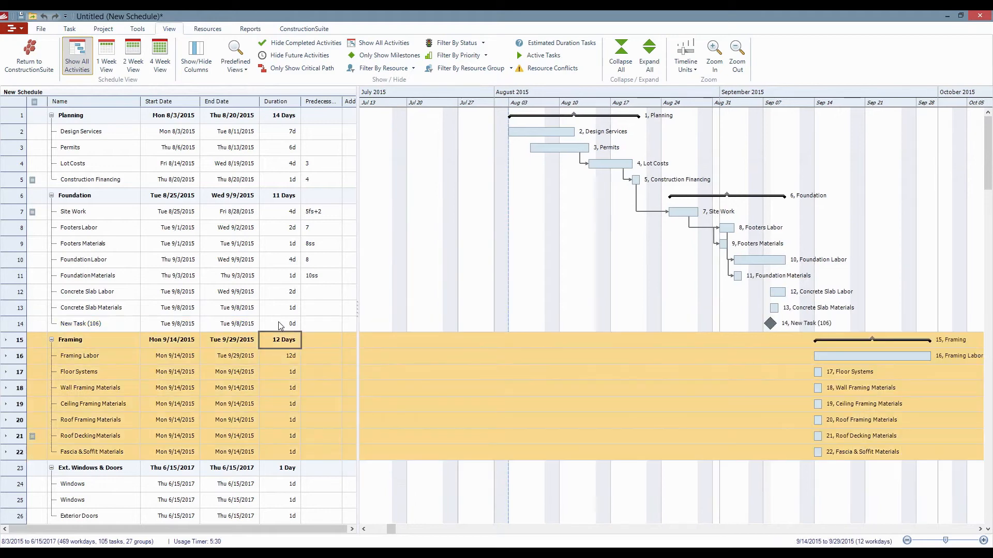
# Step: Rename the new milestone Request First Draw and move it to 9/11/2015 on the Gantt chart
pyautogui.click(137, 327)
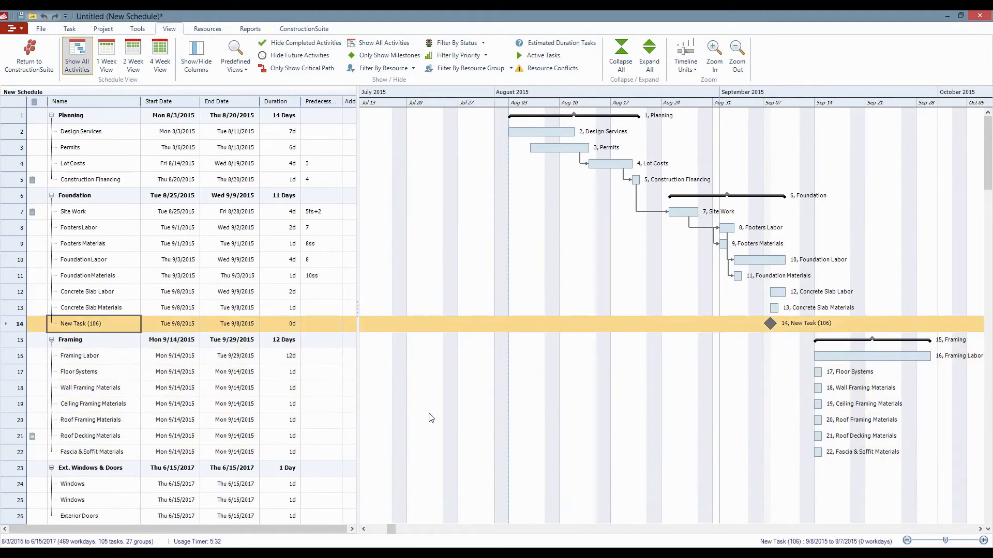
pyautogui.click(107, 327)
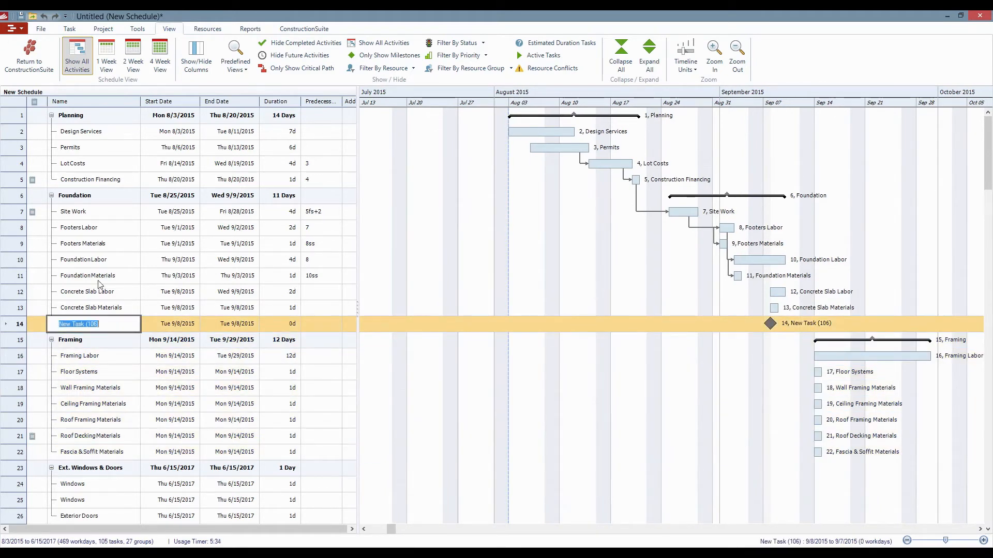
pyautogui.write('Reques')
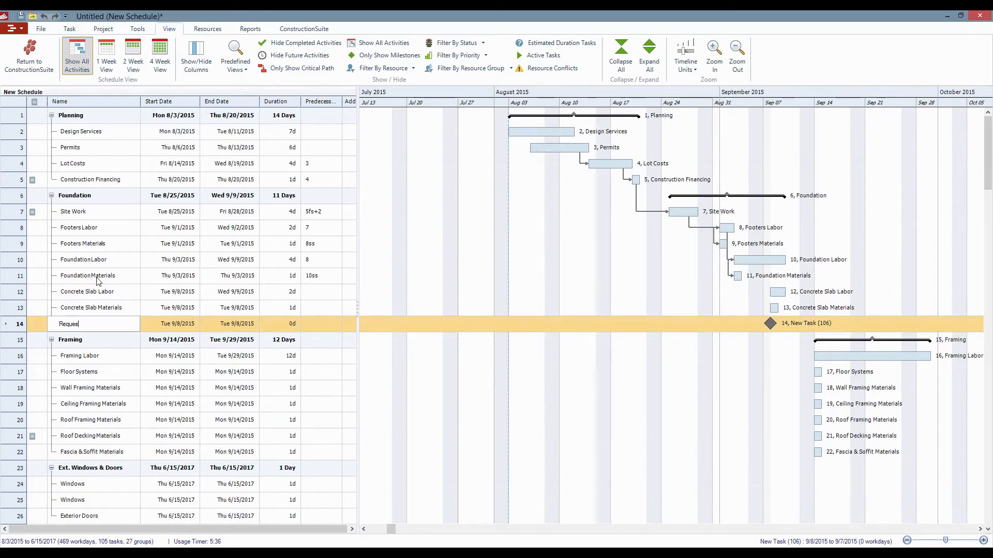
pyautogui.write('t First Draw')
pyautogui.click(315, 354)
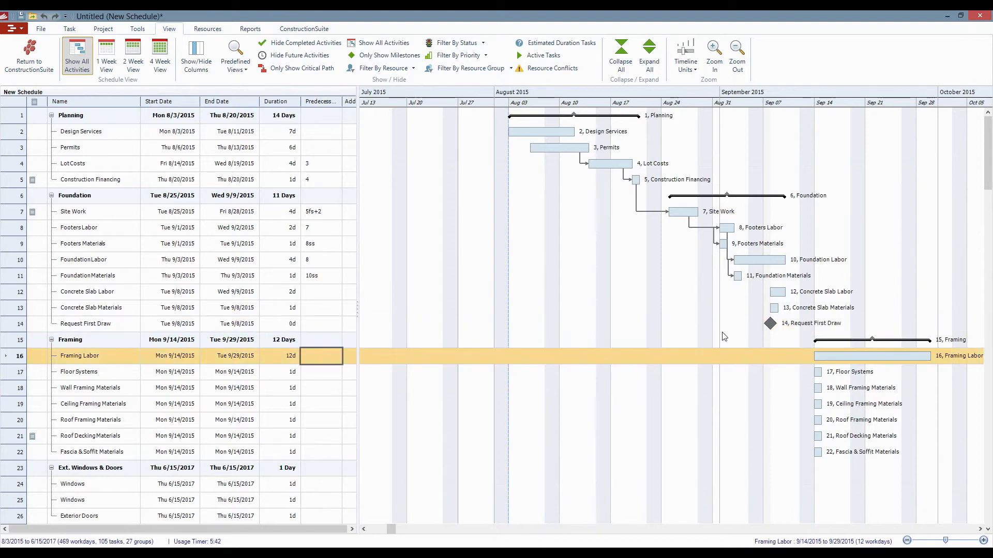
pyautogui.moveTo(770, 324); pyautogui.dragTo(793, 323)
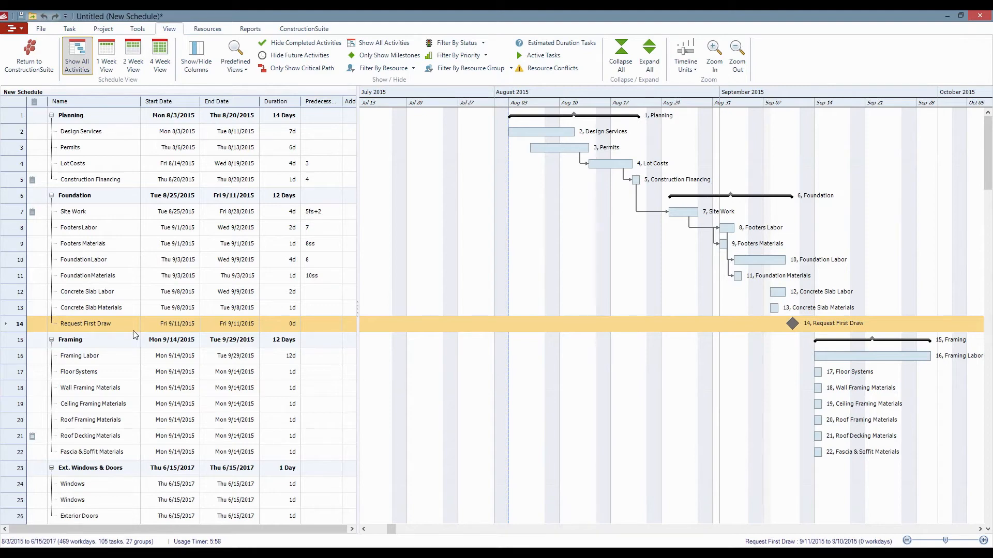
# Step: Open the task information of Request First Draw and set its color to bright green
pyautogui.rightClick(110, 321)
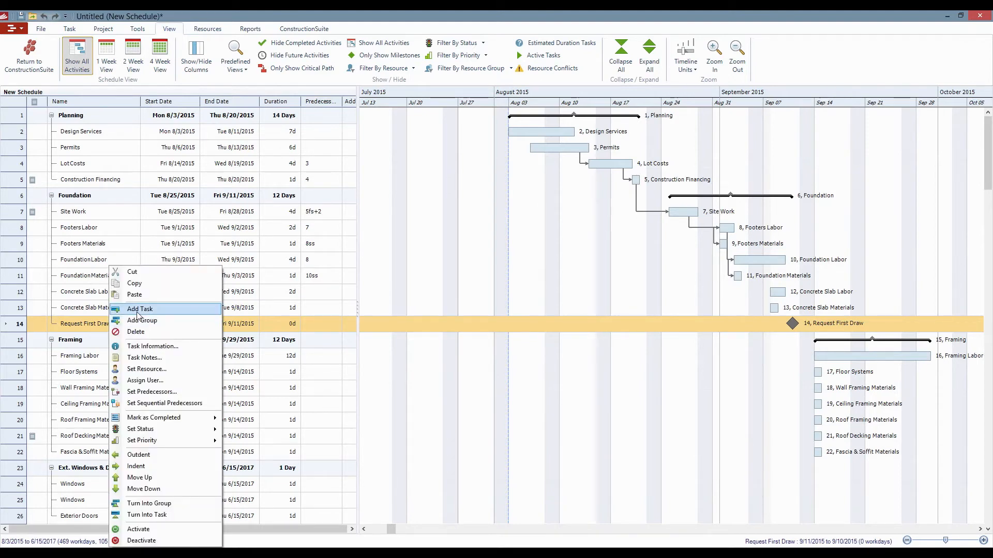
pyautogui.click(140, 346)
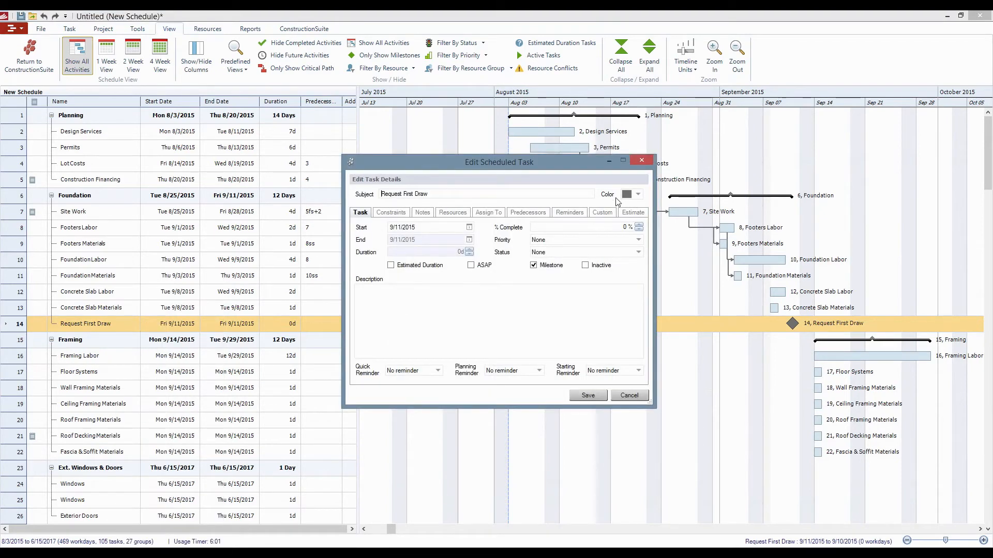
pyautogui.click(639, 195)
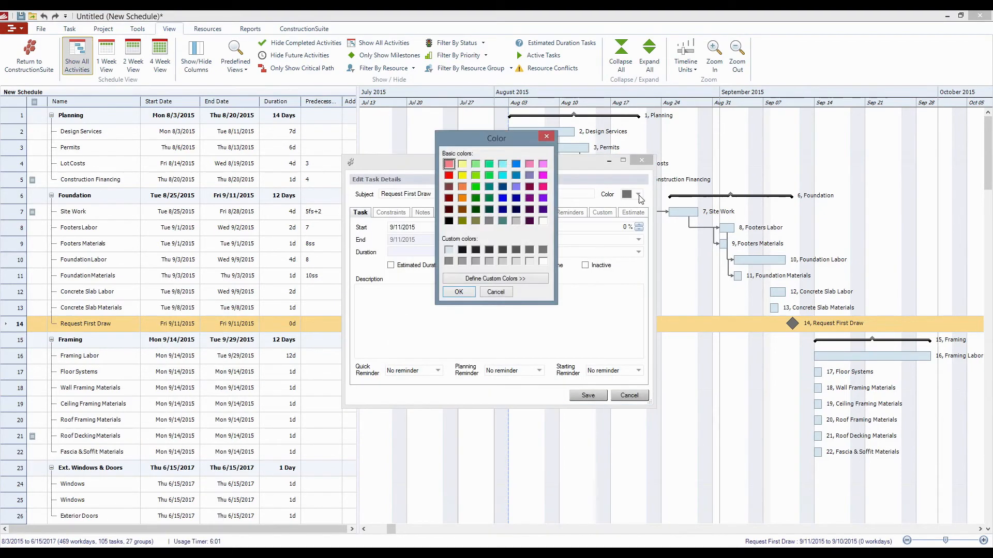
pyautogui.click(476, 186)
pyautogui.click(459, 292)
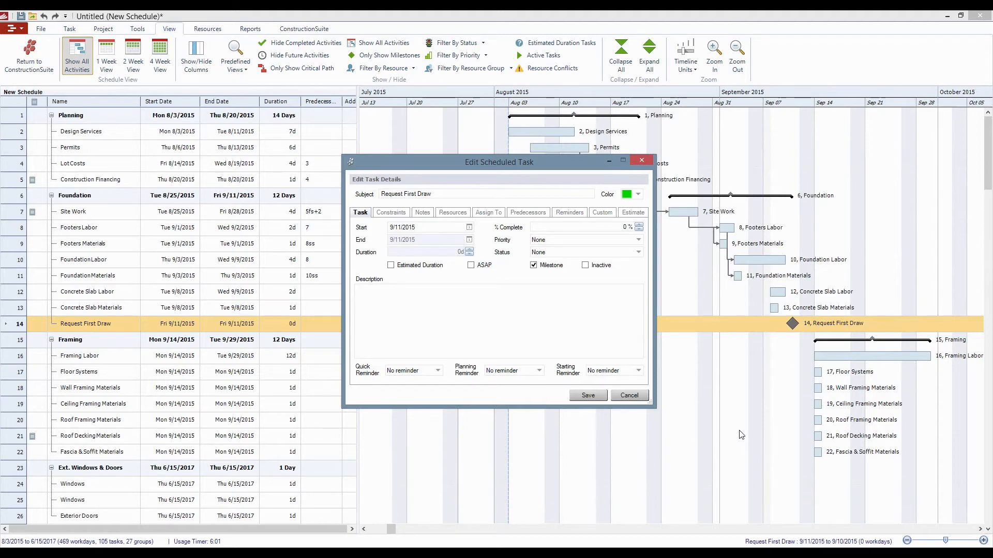
# Step: Assign Baker Power as a resource to the Request First Draw milestone, continuing without certificates
pyautogui.click(454, 214)
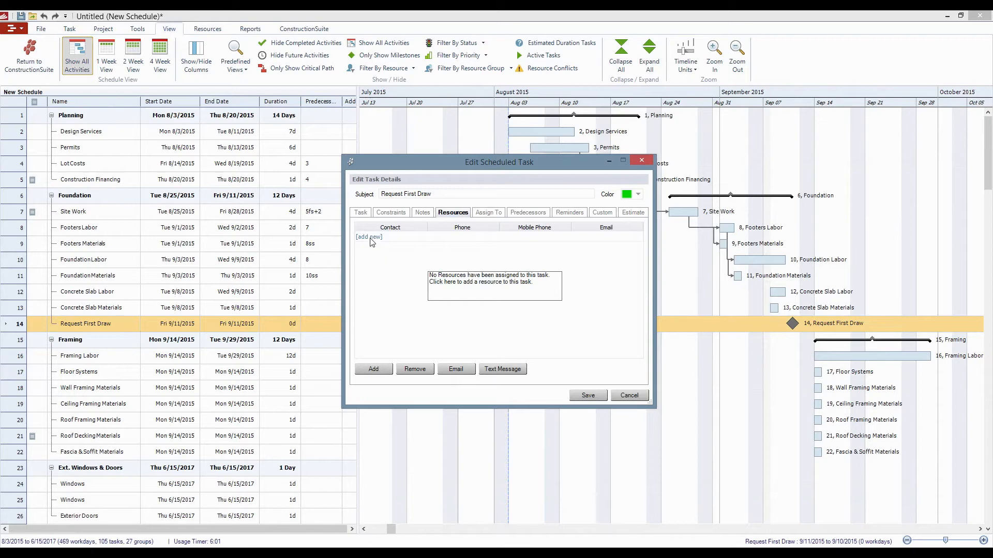
pyautogui.click(370, 238)
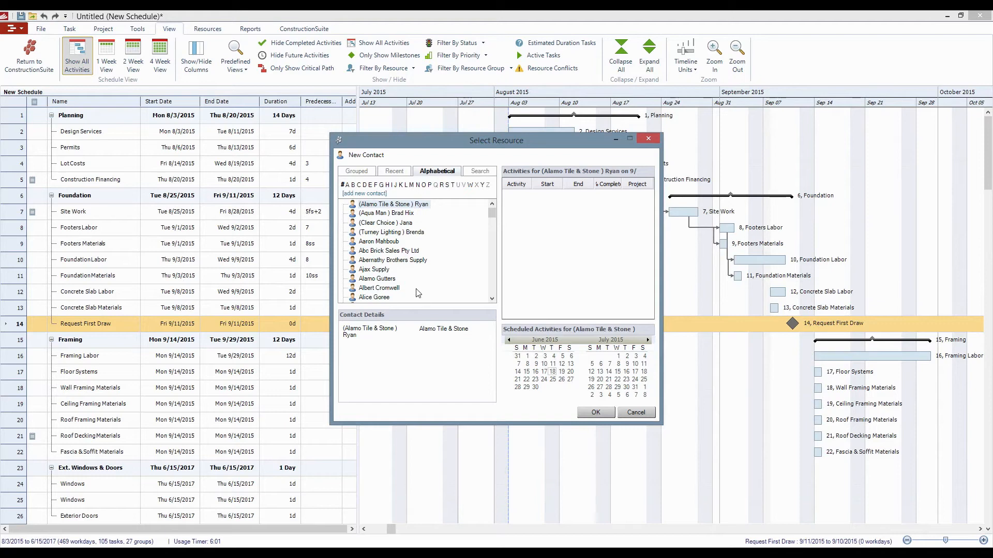
pyautogui.click(494, 239)
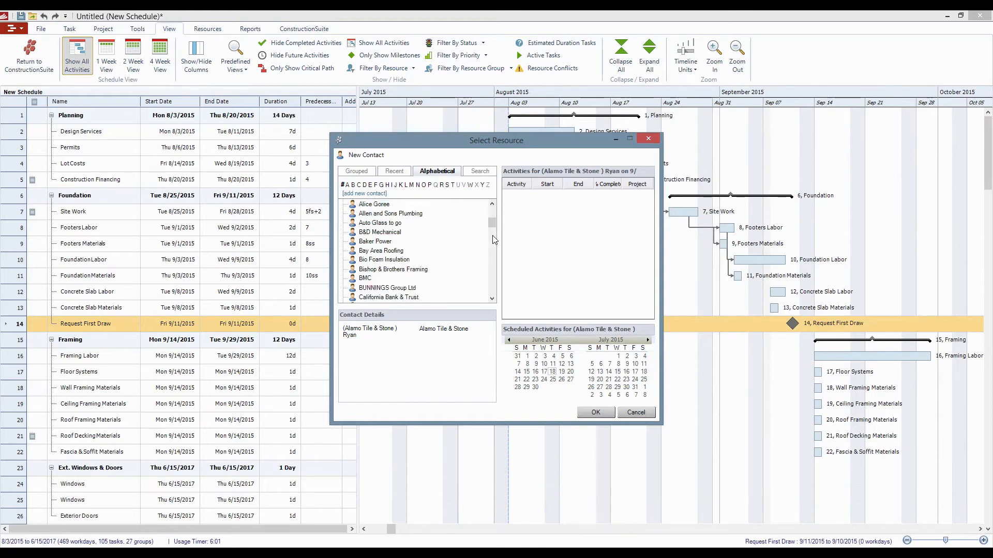
pyautogui.click(391, 242)
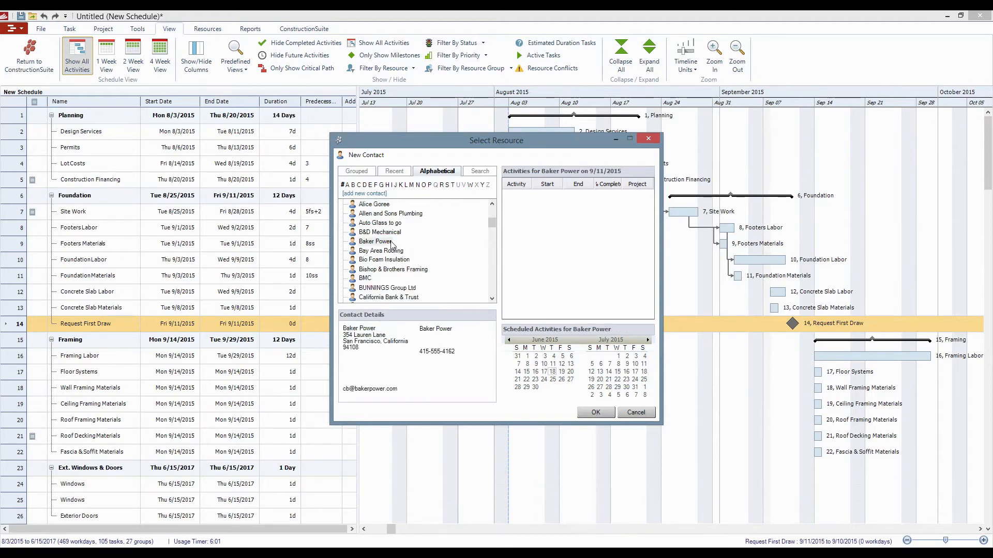
pyautogui.click(595, 413)
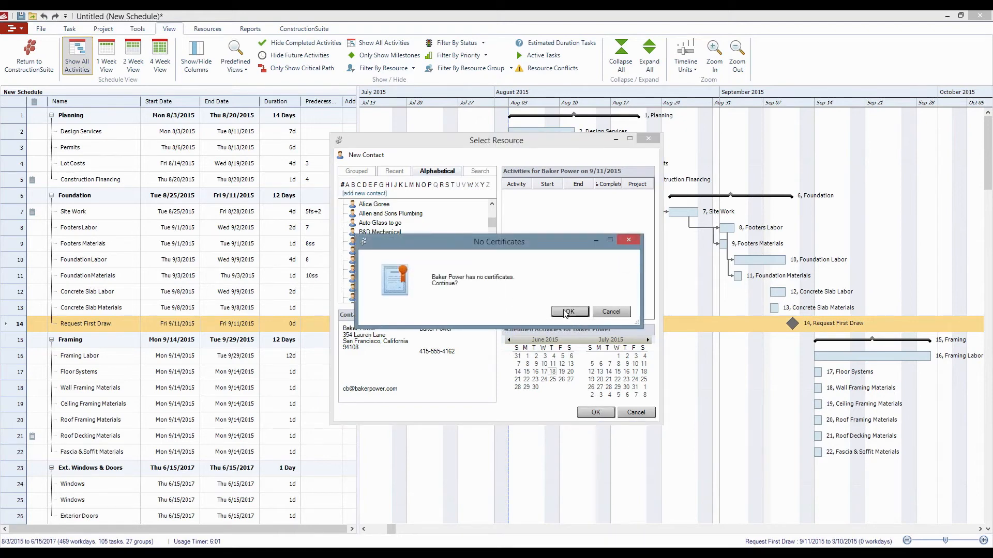
pyautogui.click(568, 312)
# Step: Add a custom reminder to Request First Draw with the message "Don't forget to create the App4Pay" and save the task
pyautogui.click(567, 213)
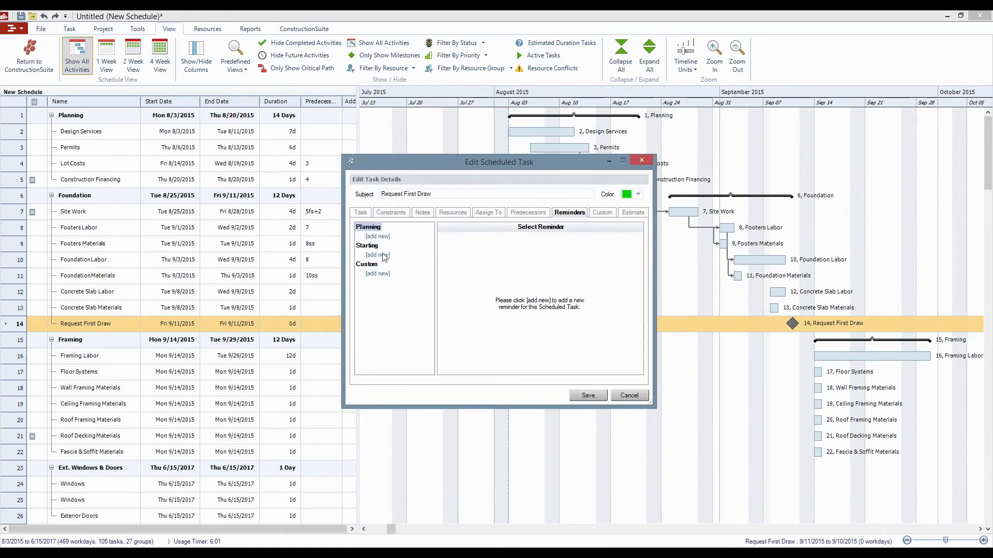
pyautogui.click(381, 273)
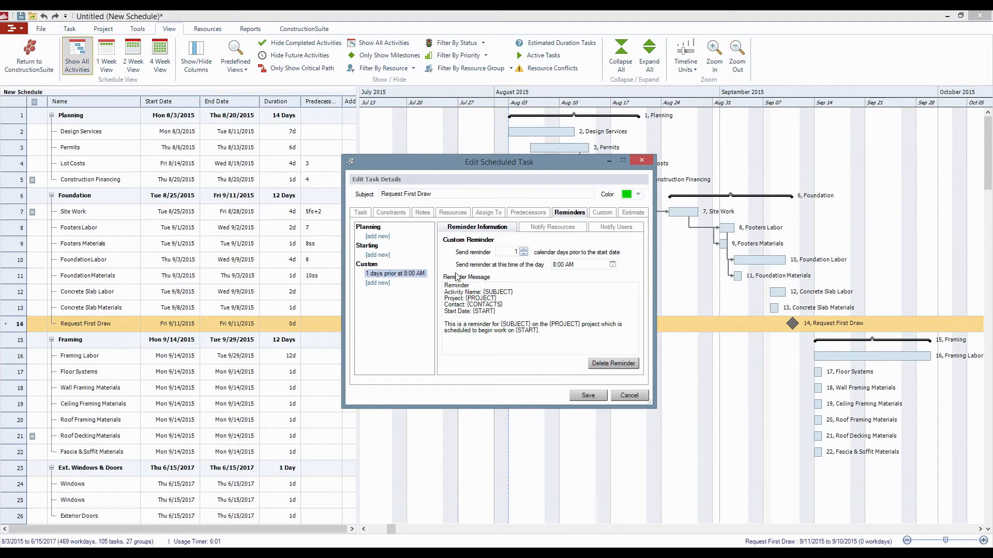
pyautogui.moveTo(565, 341); pyautogui.dragTo(385, 222)
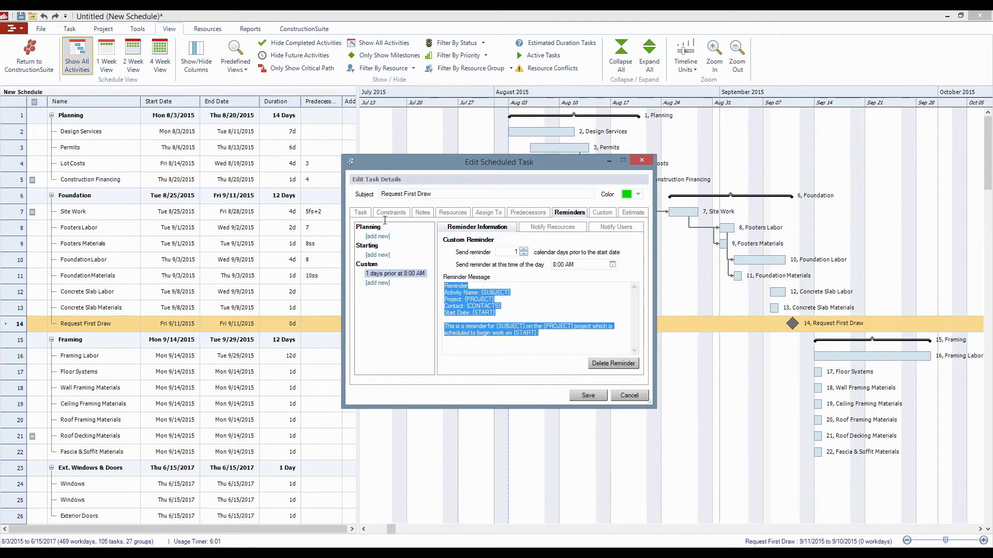
pyautogui.write('D')
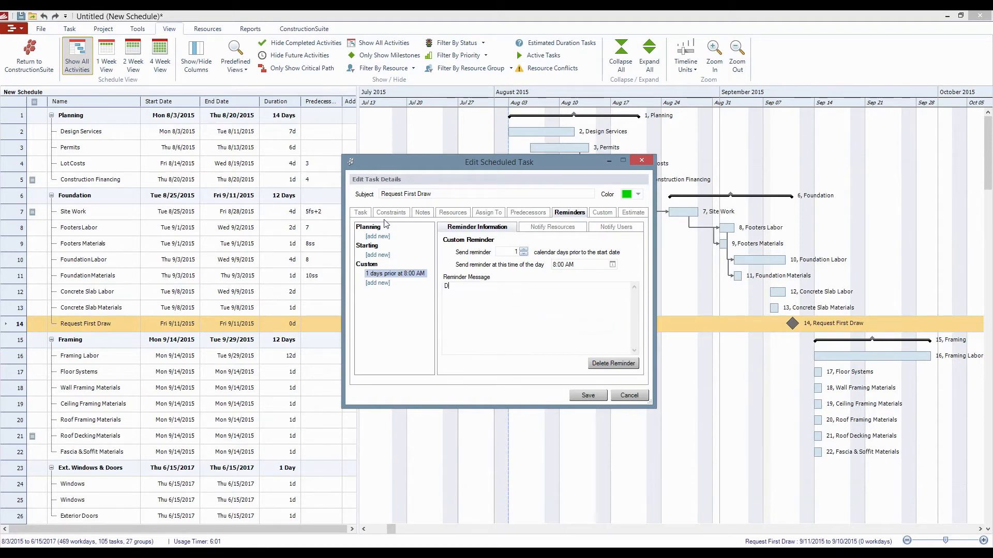
pyautogui.write("on't forget to create the App4Pay")
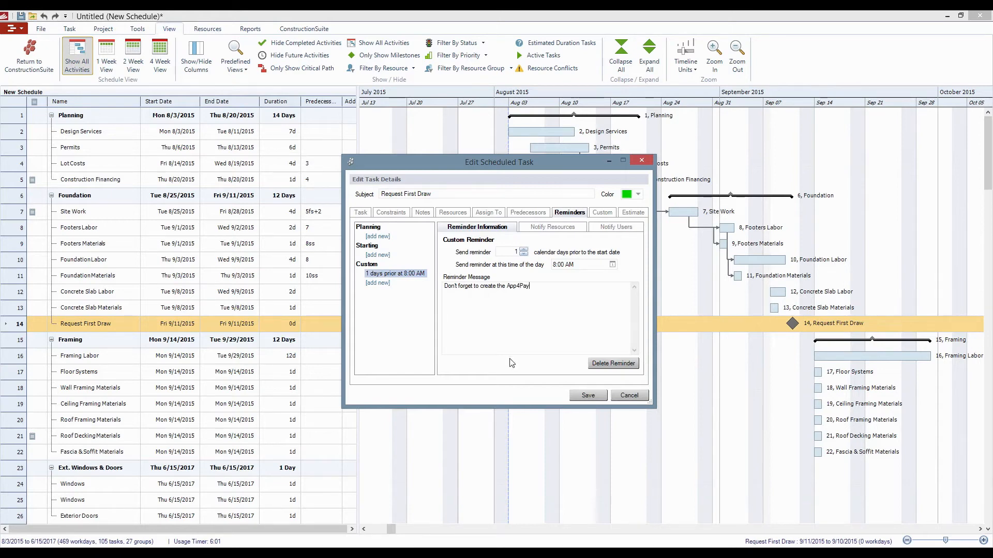
pyautogui.click(556, 227)
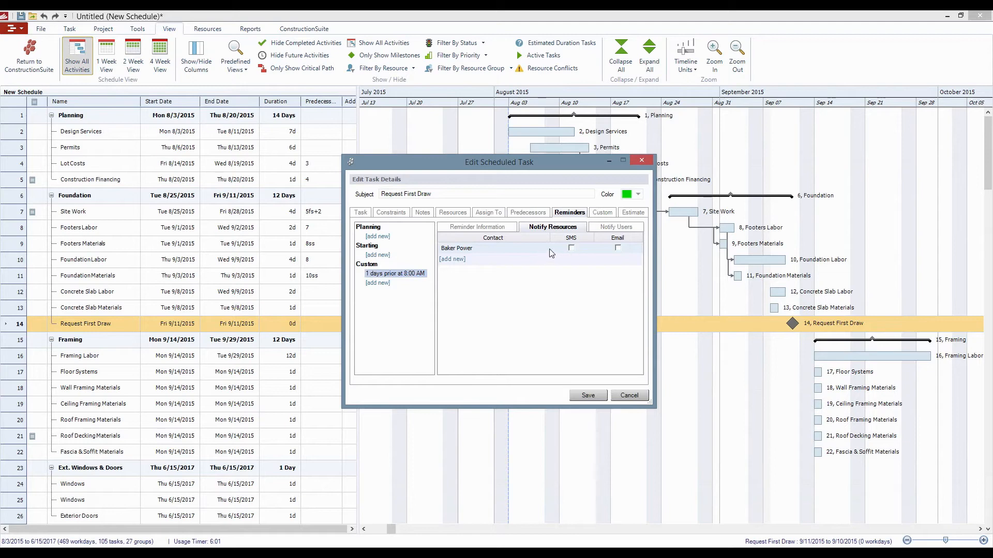
pyautogui.click(588, 395)
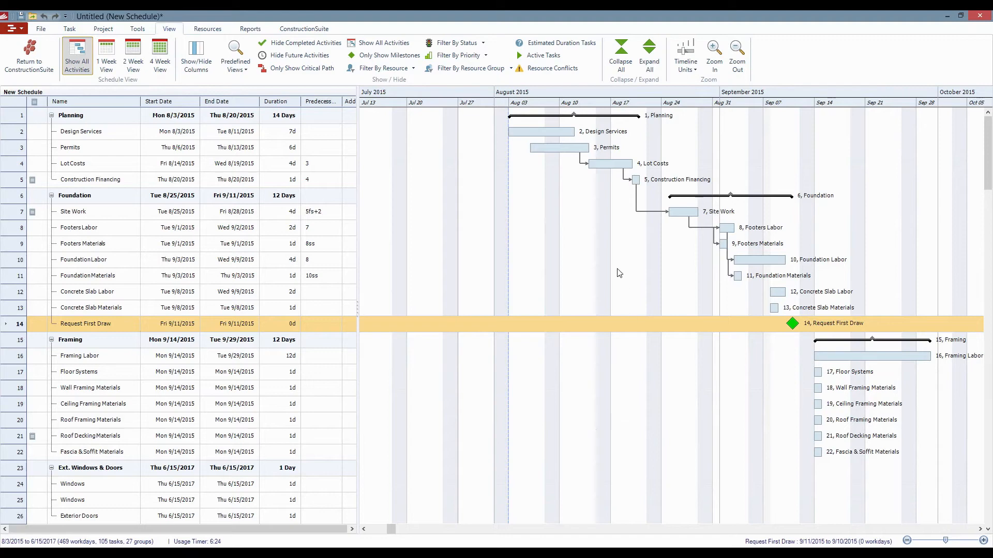
# Step: Add Abernathy Brothers Supply as a resource to the Site Work task, checking its scheduled activities on 9/8/2015 before accepting
pyautogui.rightClick(239, 217)
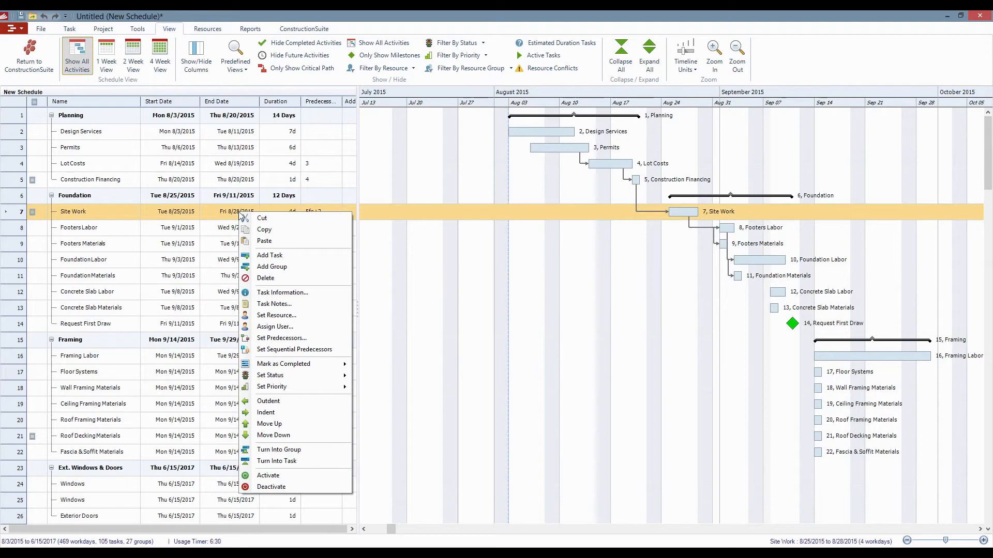
pyautogui.click(279, 292)
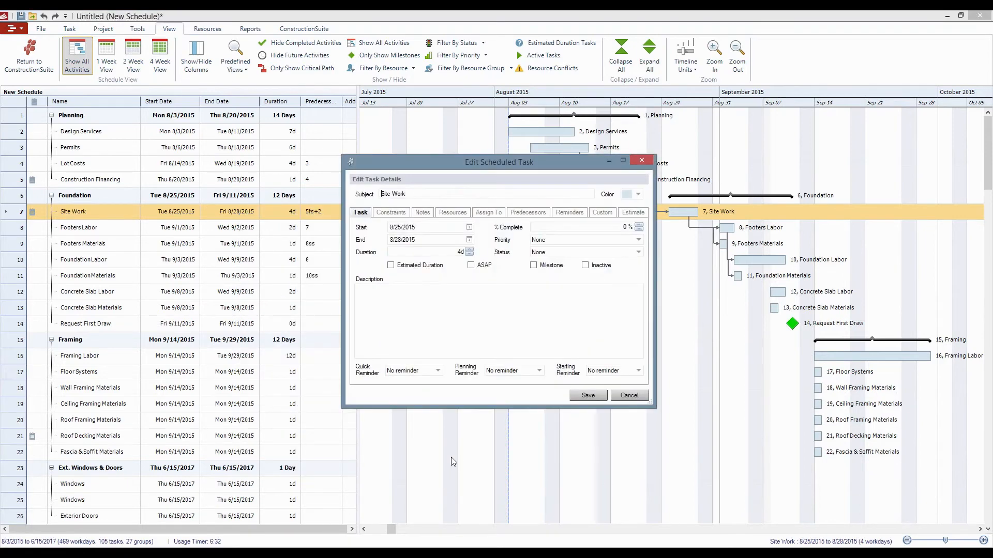
pyautogui.click(465, 212)
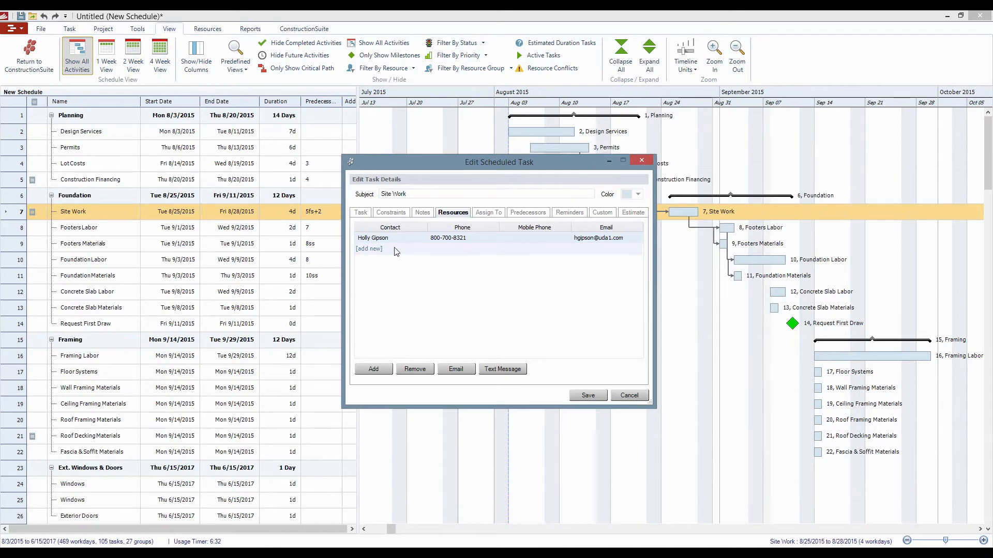
pyautogui.click(367, 249)
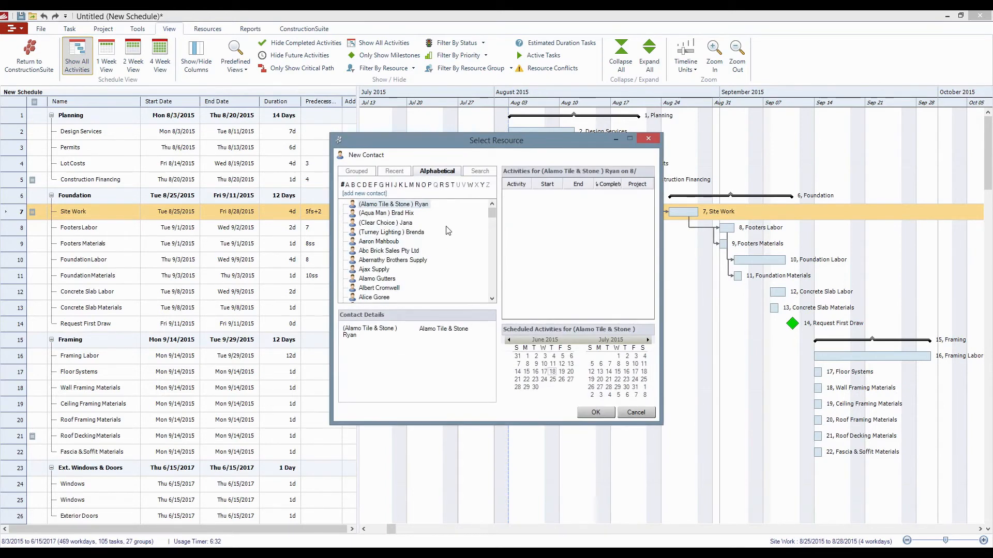
pyautogui.click(397, 261)
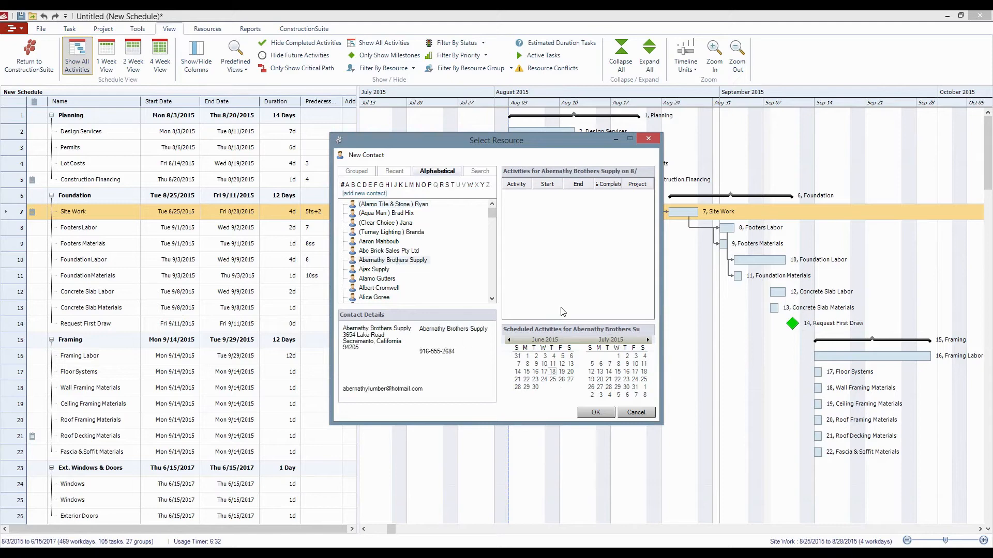
pyautogui.moveTo(663, 423); pyautogui.dragTo(947, 445)
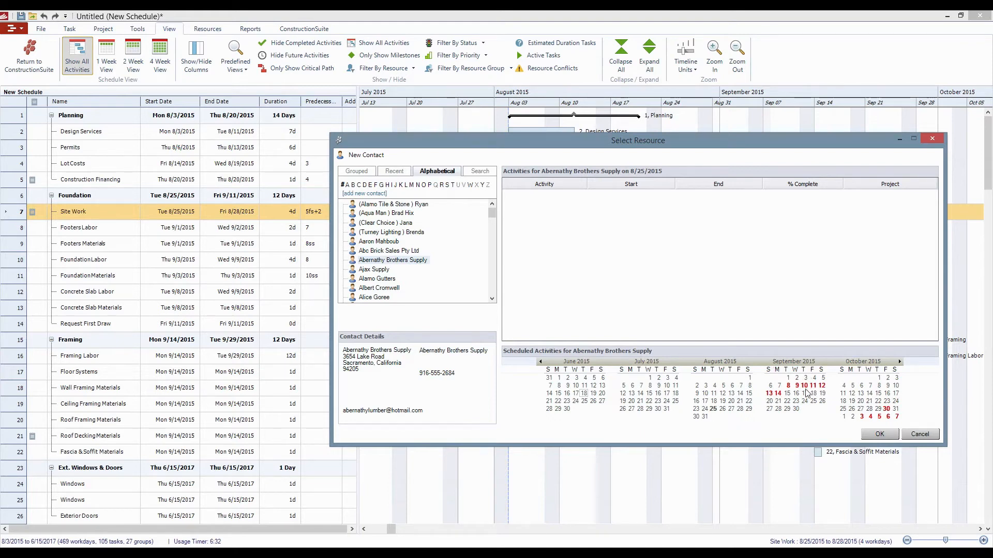
pyautogui.click(788, 386)
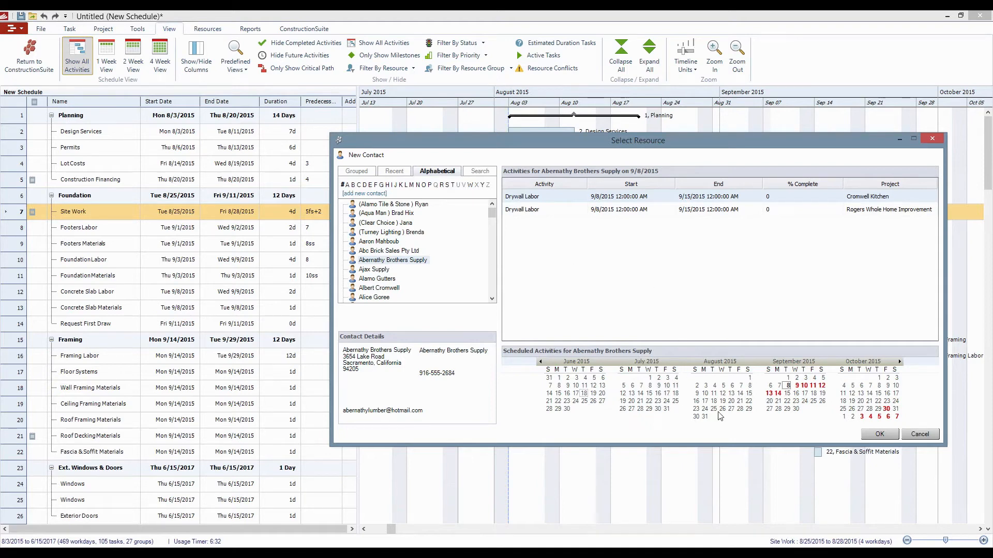
pyautogui.click(881, 435)
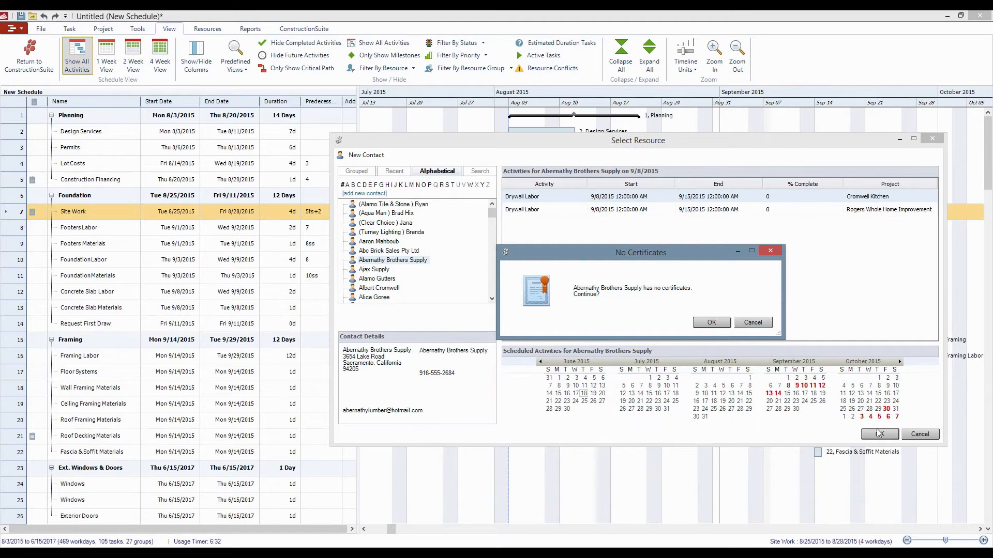
pyautogui.click(704, 323)
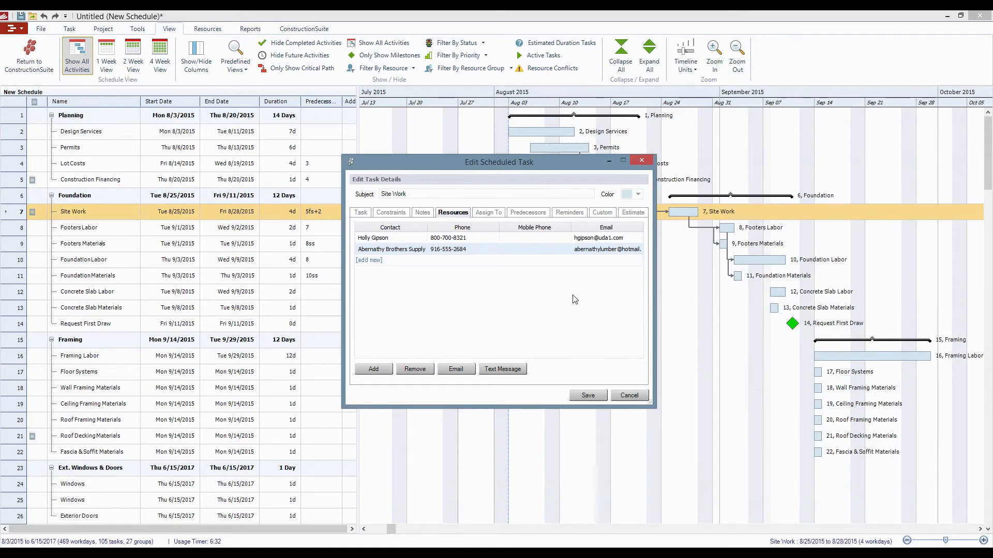
pyautogui.click(594, 401)
# Step: Add a planning, a starting and a custom reminder to the Site Work task
pyautogui.click(578, 213)
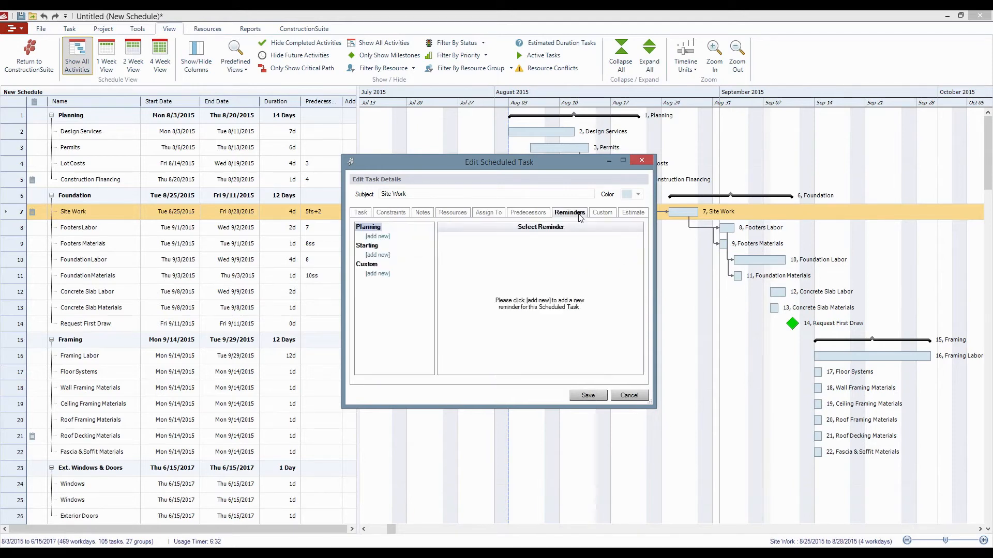
pyautogui.click(380, 236)
pyautogui.click(381, 255)
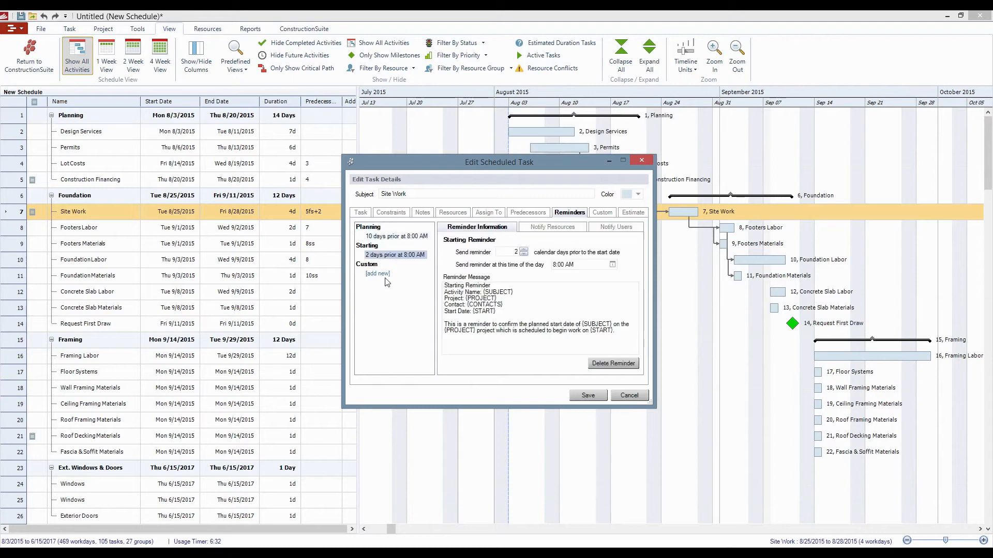
pyautogui.click(385, 274)
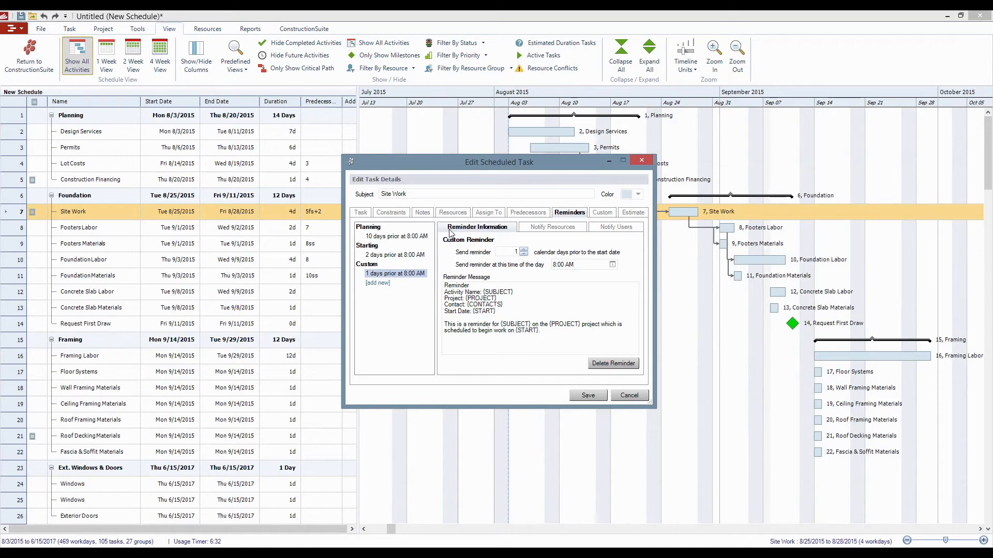
# Step: Set Site Work's planning reminder to 14 calendar days prior to the start date and save the task
pyautogui.click(391, 237)
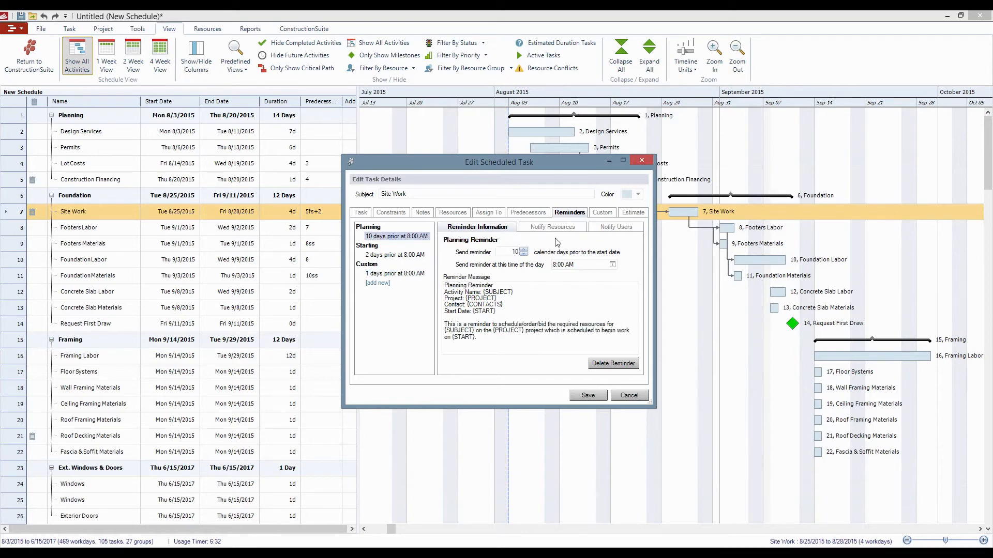
pyautogui.click(524, 250)
pyautogui.click(601, 328)
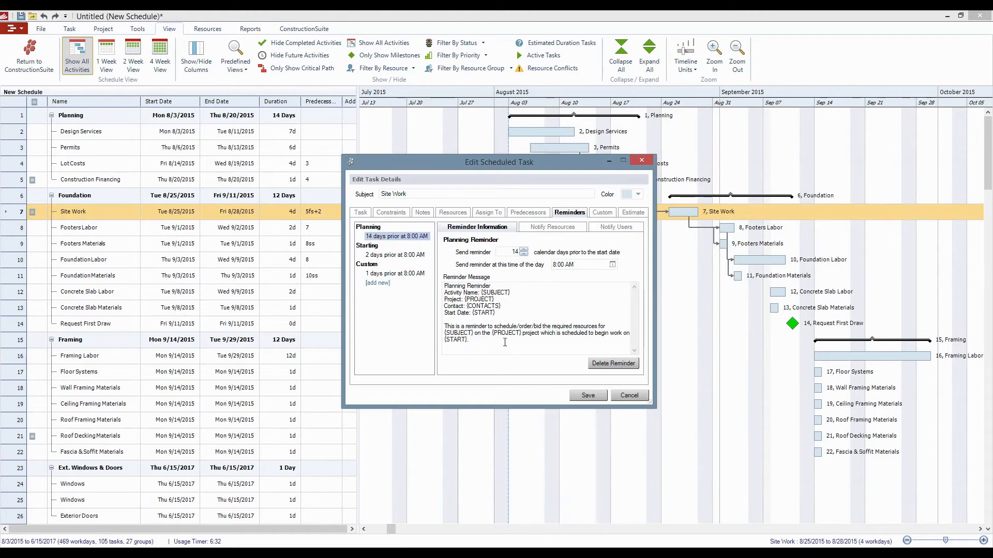
pyautogui.moveTo(504, 342); pyautogui.dragTo(459, 263)
pyautogui.click(538, 316)
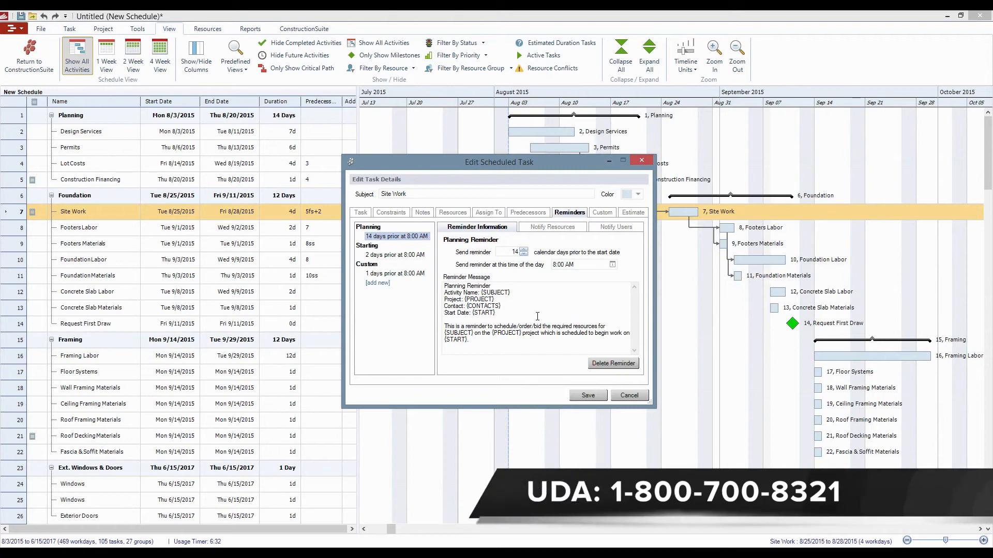
pyautogui.click(585, 396)
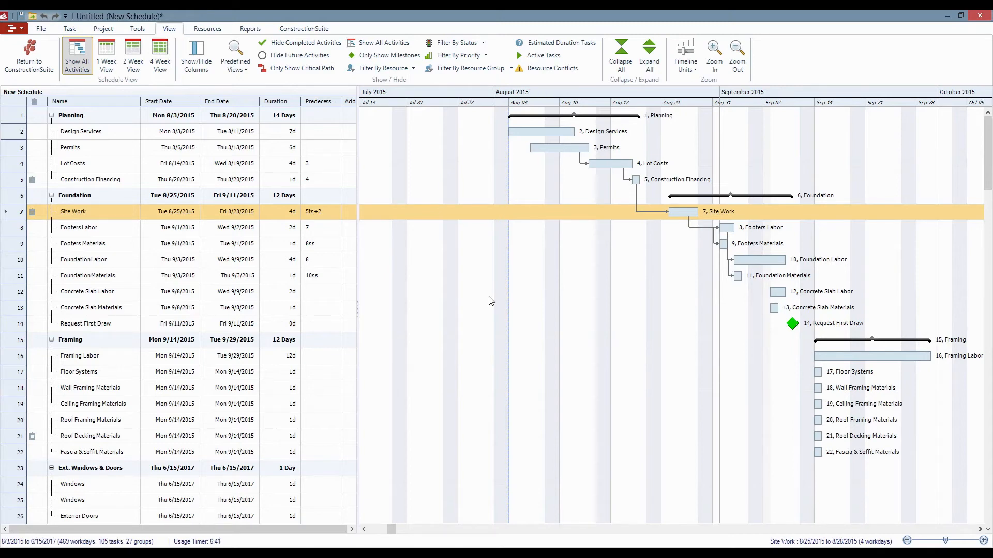
pyautogui.click(250, 29)
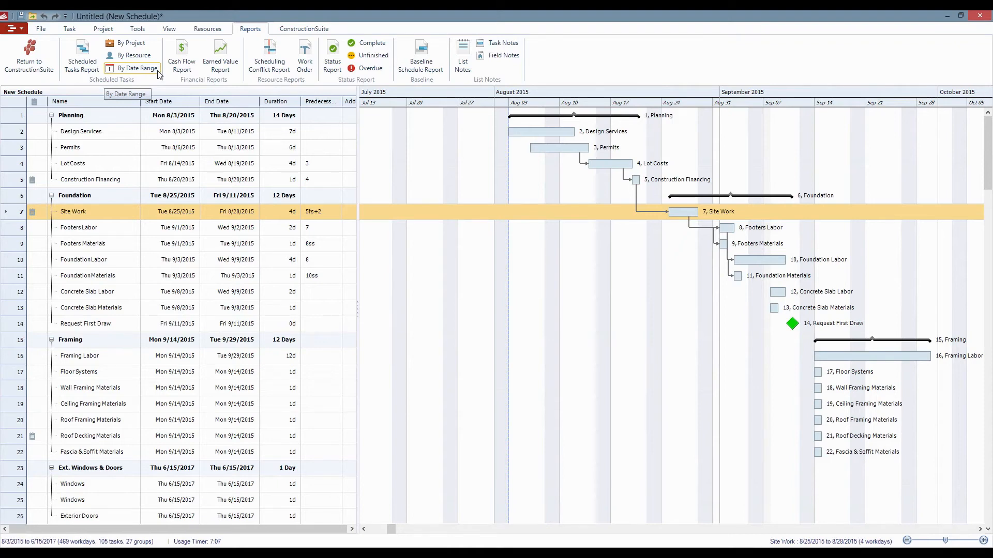
pyautogui.click(169, 30)
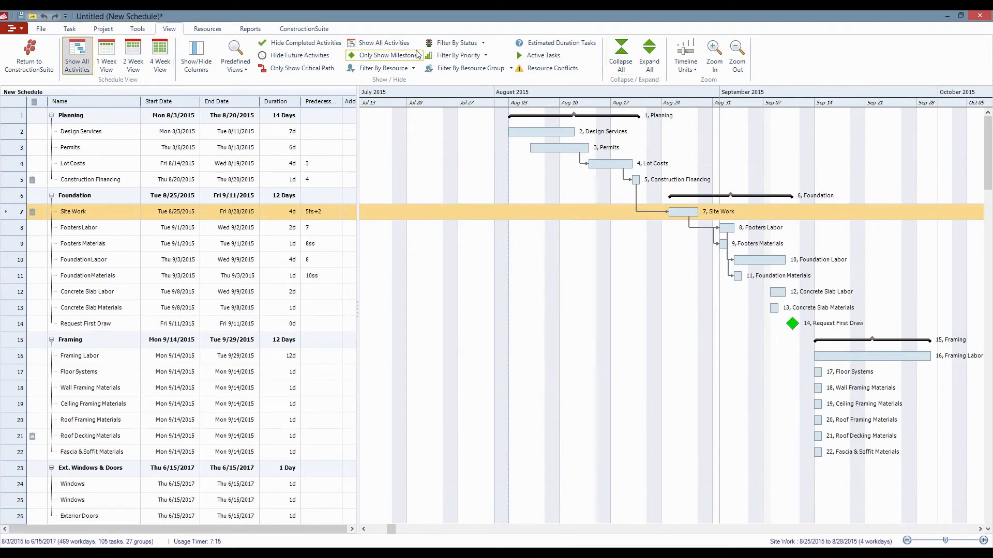
pyautogui.click(261, 31)
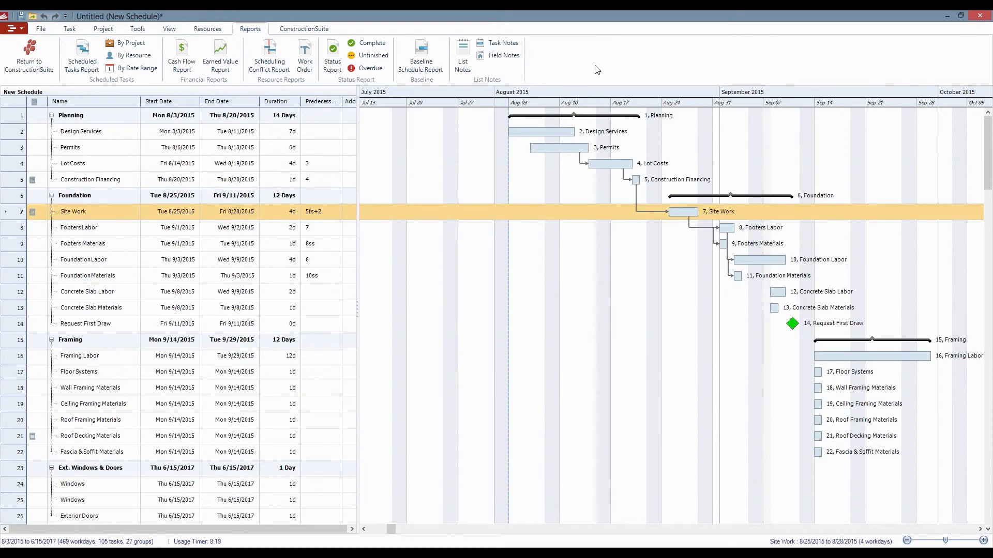
# Step: Set a baseline for the schedule with the label Initial Start
pyautogui.click(98, 30)
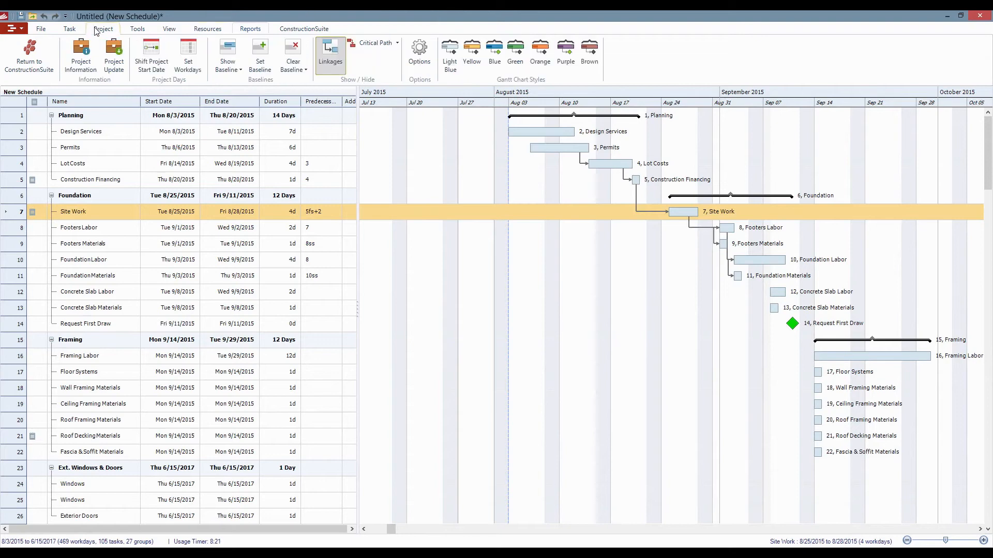
pyautogui.click(261, 58)
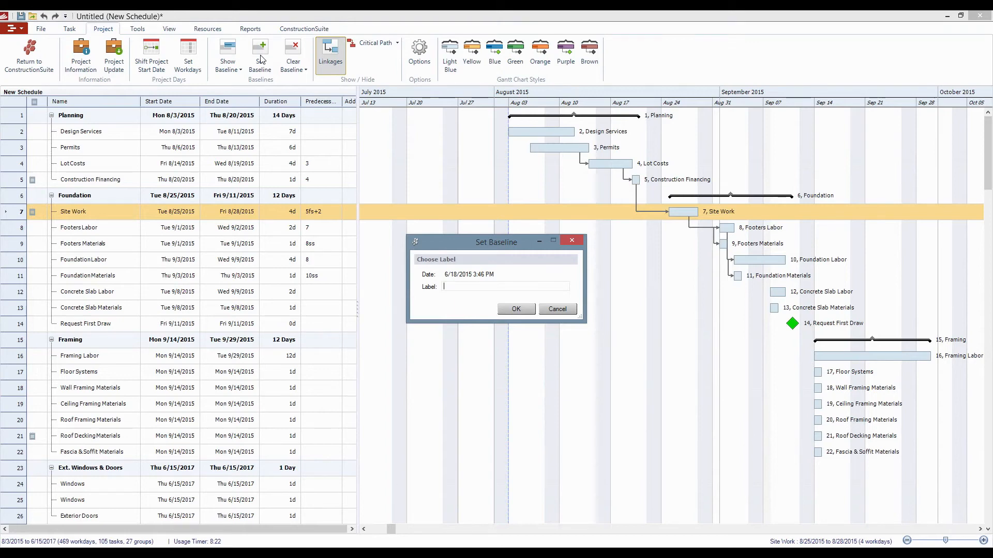
pyautogui.write('Initial Start')
pyautogui.click(521, 309)
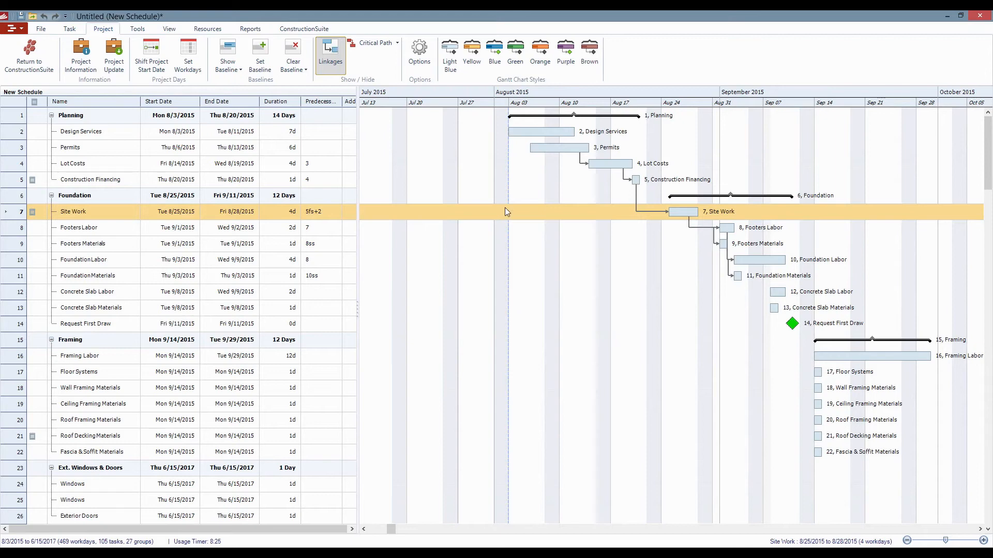
# Step: Move the Permits task on the Gantt chart so it starts on 8/17/2015
pyautogui.moveTo(546, 152); pyautogui.dragTo(629, 156)
pyautogui.click(777, 122)
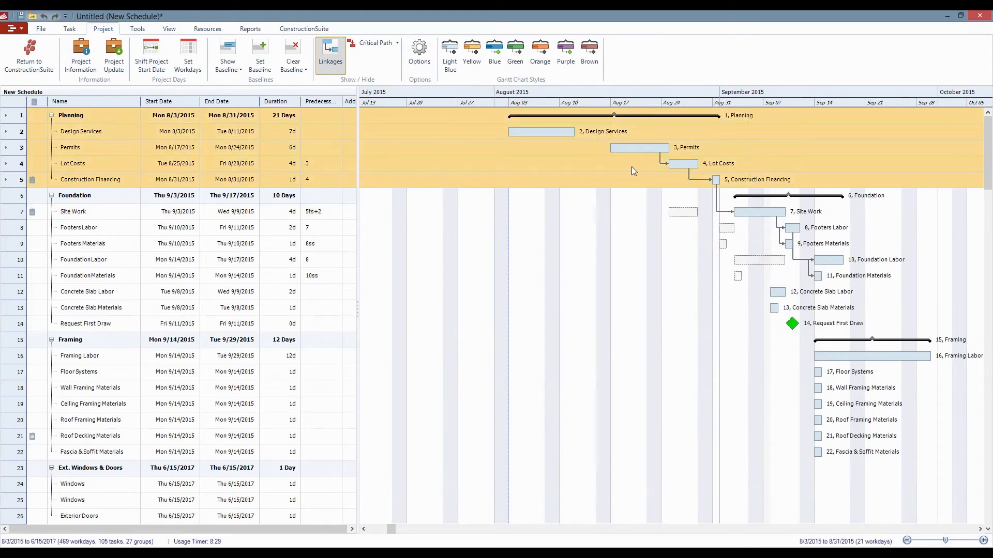
# Step: Check which baselines are available for display on the Gantt chart
pyautogui.click(657, 256)
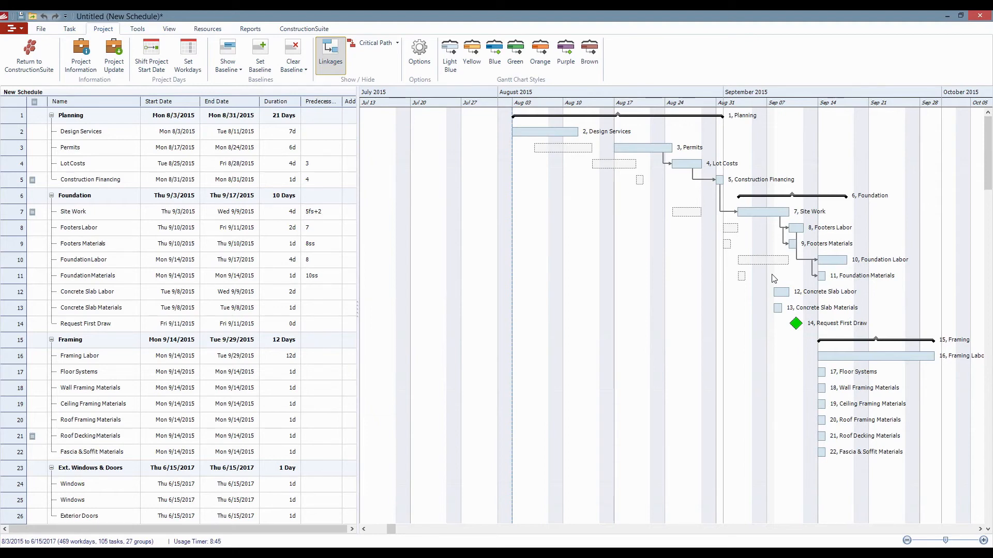
pyautogui.click(228, 62)
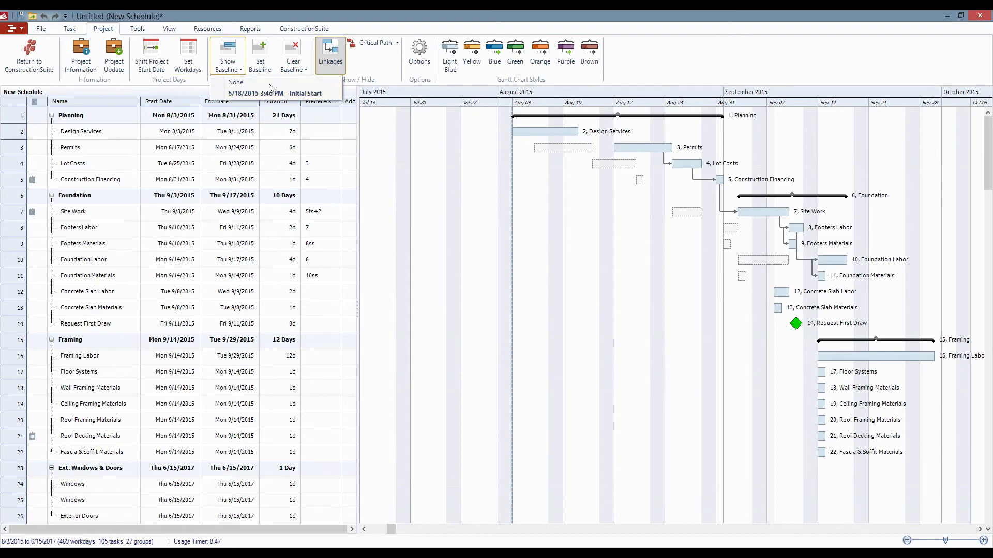
pyautogui.click(678, 76)
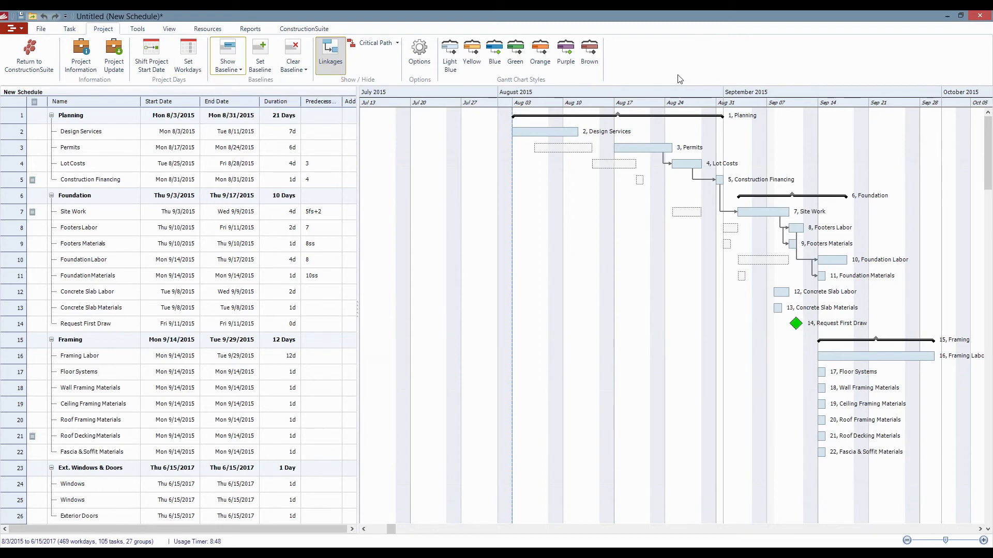
# Step: Collapse all task groups and zoom the timeline out to show July 2015 through January 2016
pyautogui.click(255, 29)
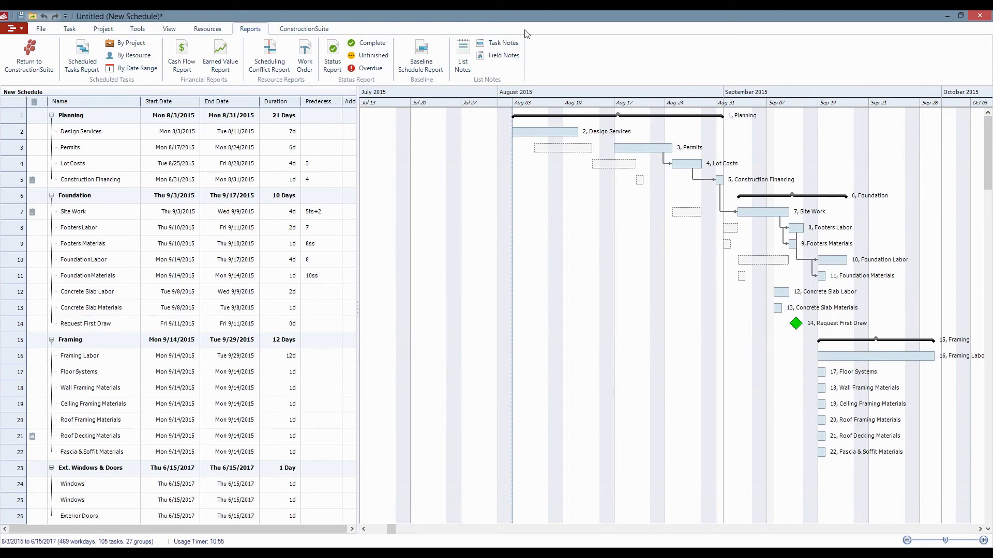
pyautogui.click(197, 30)
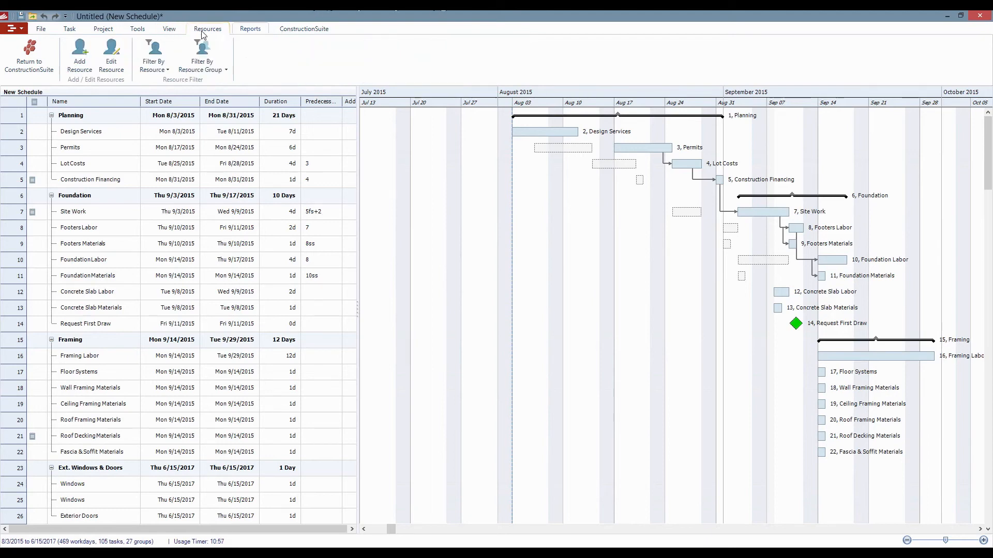
pyautogui.click(176, 32)
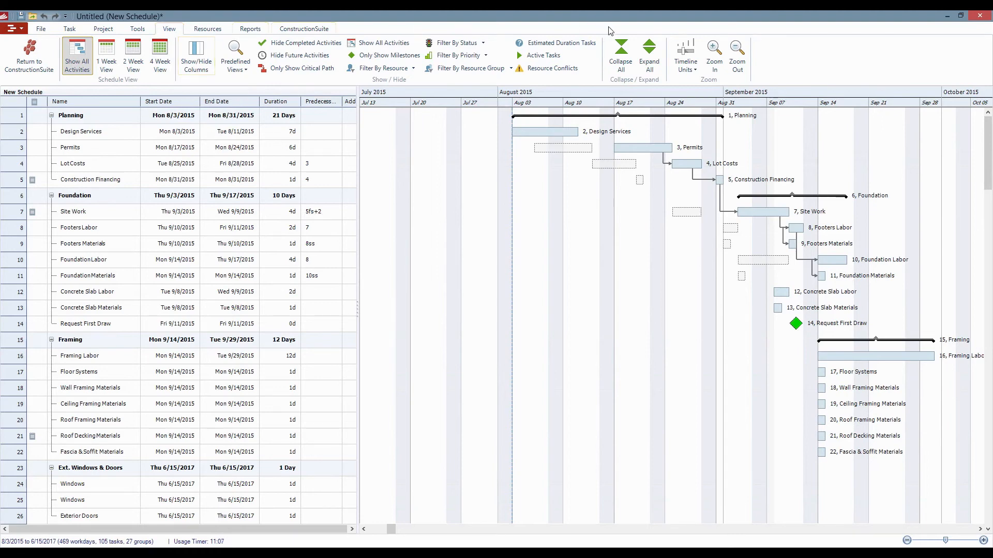
pyautogui.click(621, 56)
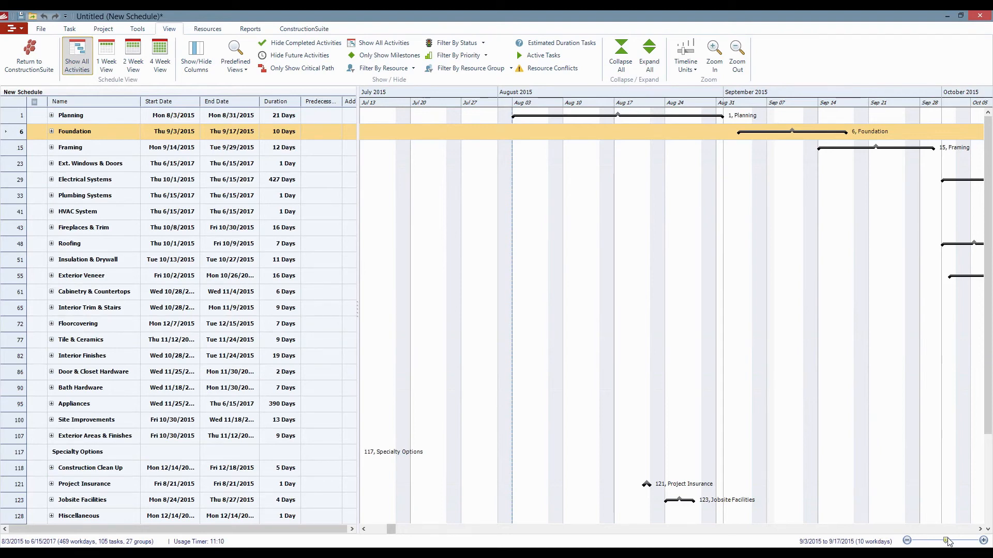
pyautogui.moveTo(945, 541); pyautogui.dragTo(929, 541)
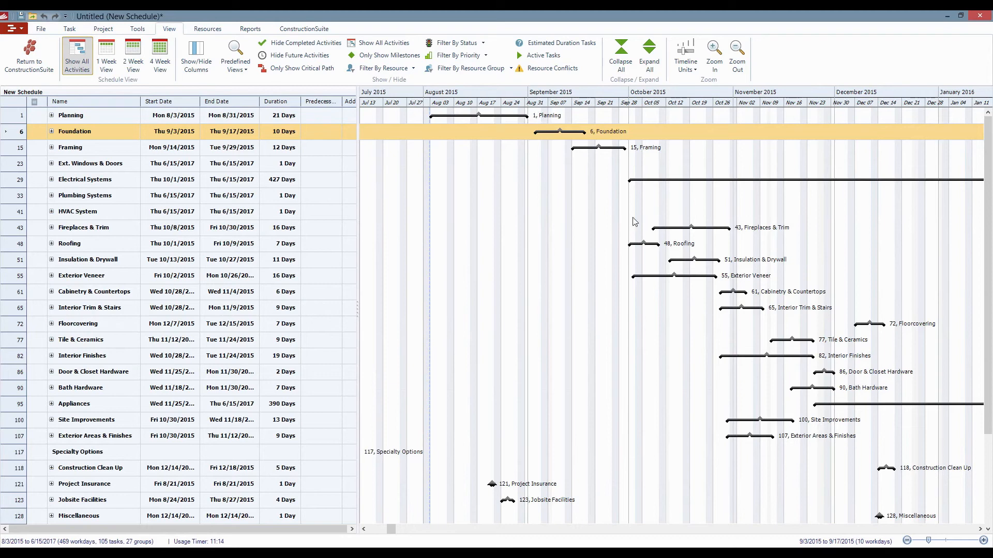
# Step: Expand all task groups and briefly filter the schedule to milestones only
pyautogui.click(649, 54)
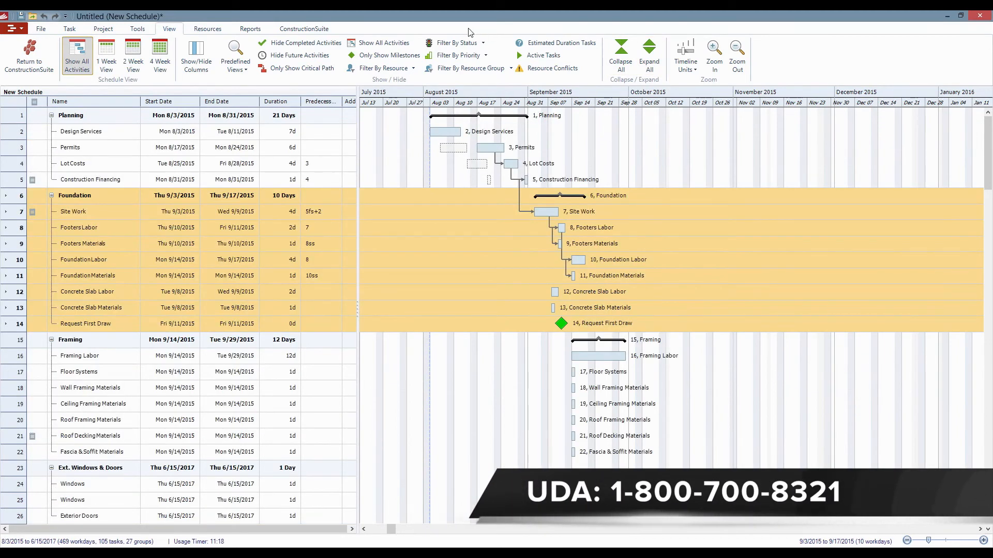
pyautogui.click(403, 58)
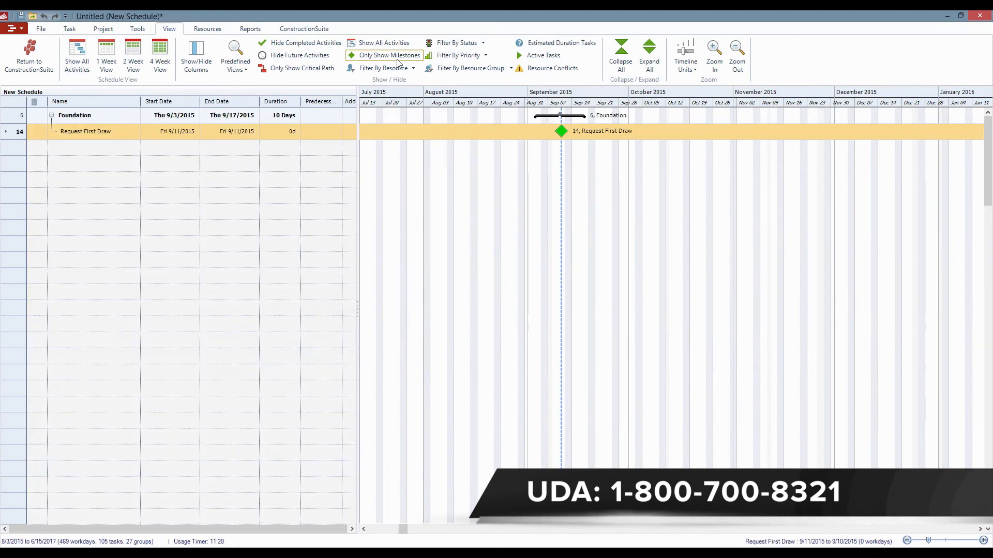
pyautogui.click(388, 56)
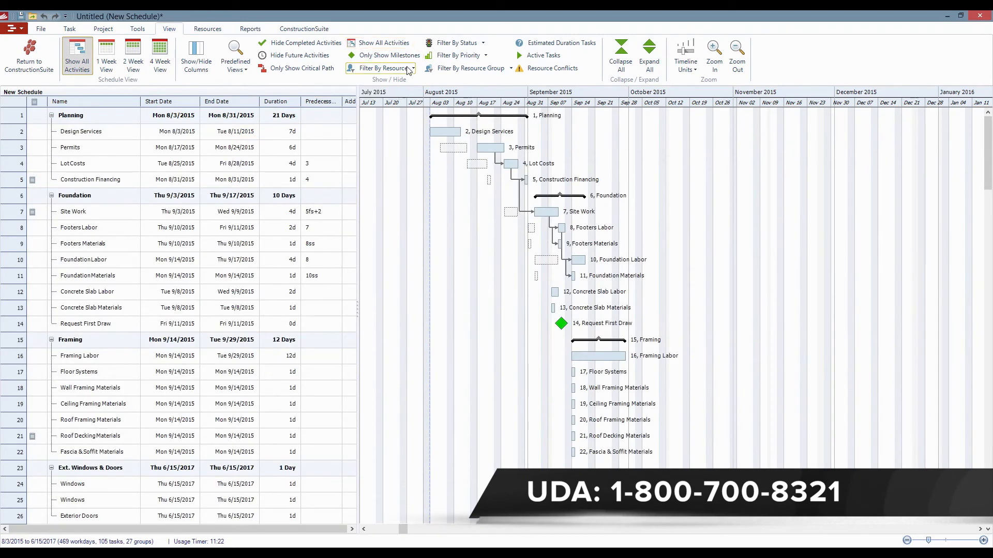
# Step: Move the Footers Labor task on the Gantt chart to start on 9/16/2015, accepting the resource conflict
pyautogui.click(149, 32)
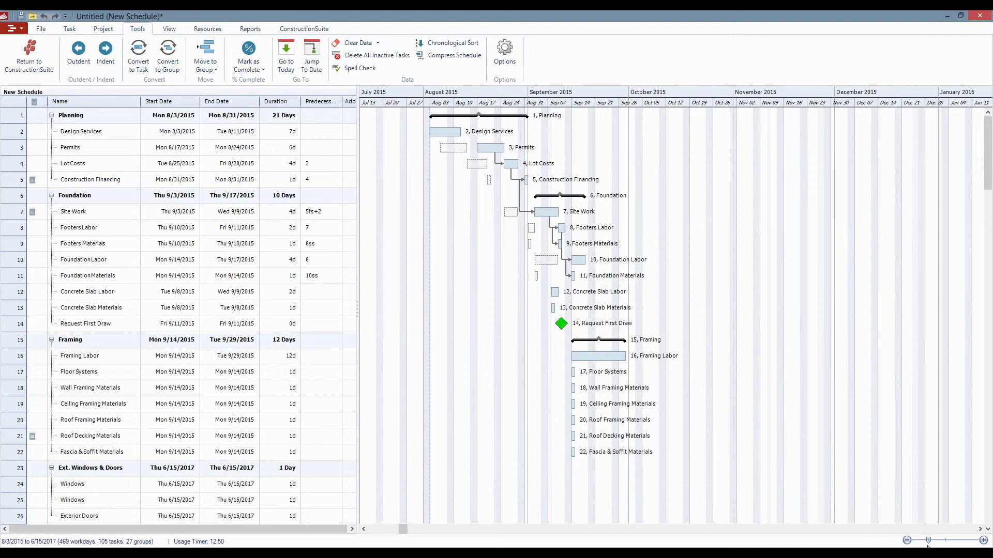
pyautogui.moveTo(928, 541); pyautogui.dragTo(947, 541)
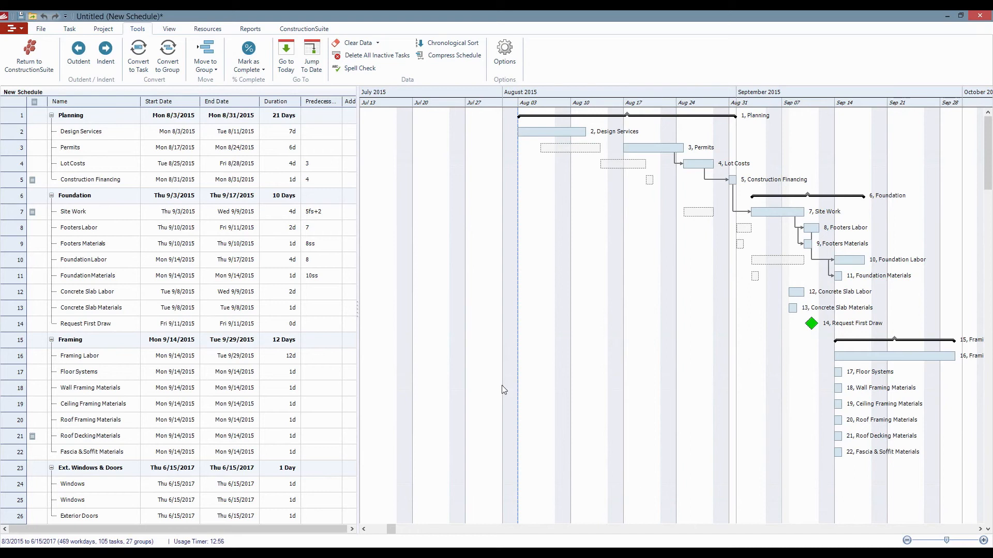
pyautogui.click(841, 213)
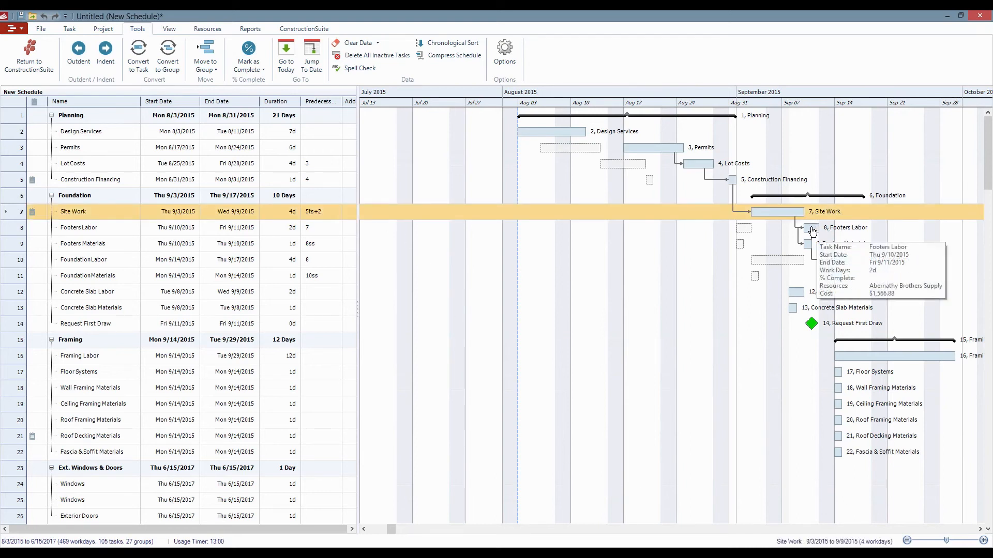
pyautogui.click(829, 228)
pyautogui.moveTo(829, 228); pyautogui.dragTo(874, 228)
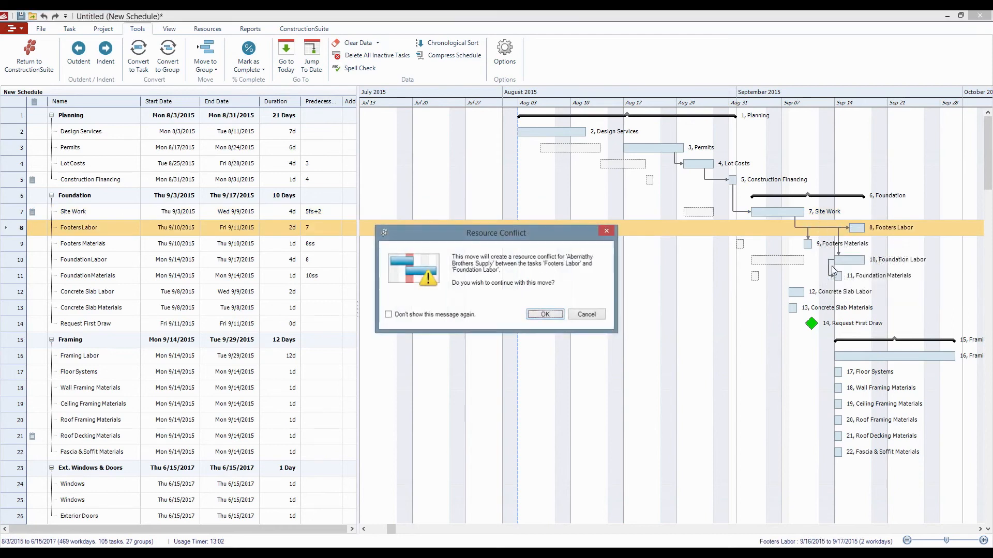
pyautogui.click(538, 314)
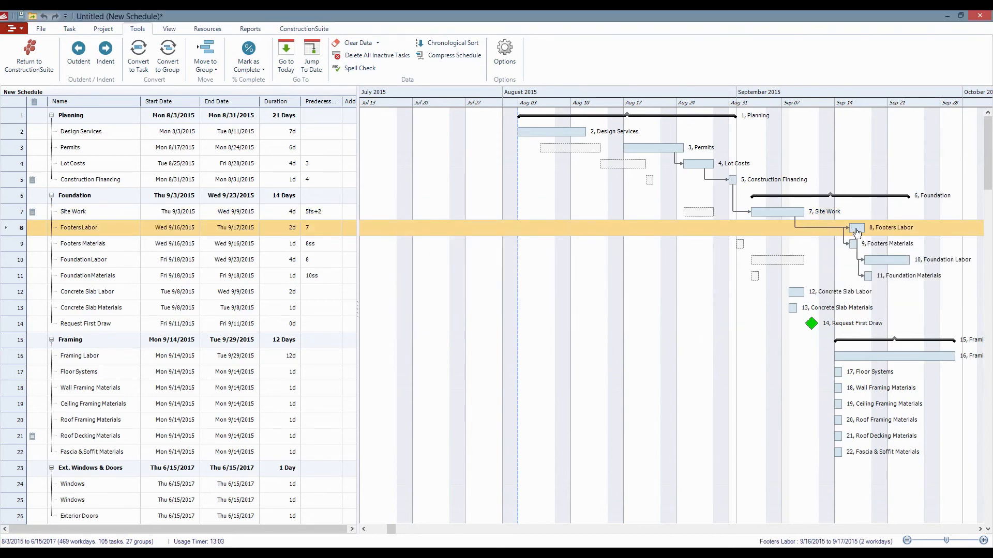
# Step: Set the Site Work task to be scheduled ASAP and save it
pyautogui.click(857, 150)
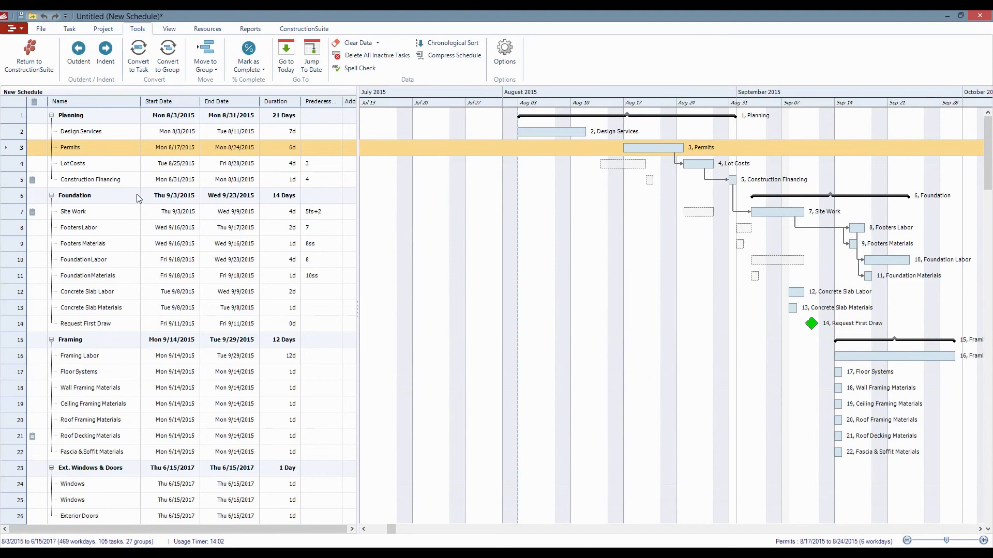
pyautogui.click(119, 210)
pyautogui.rightClick(118, 210)
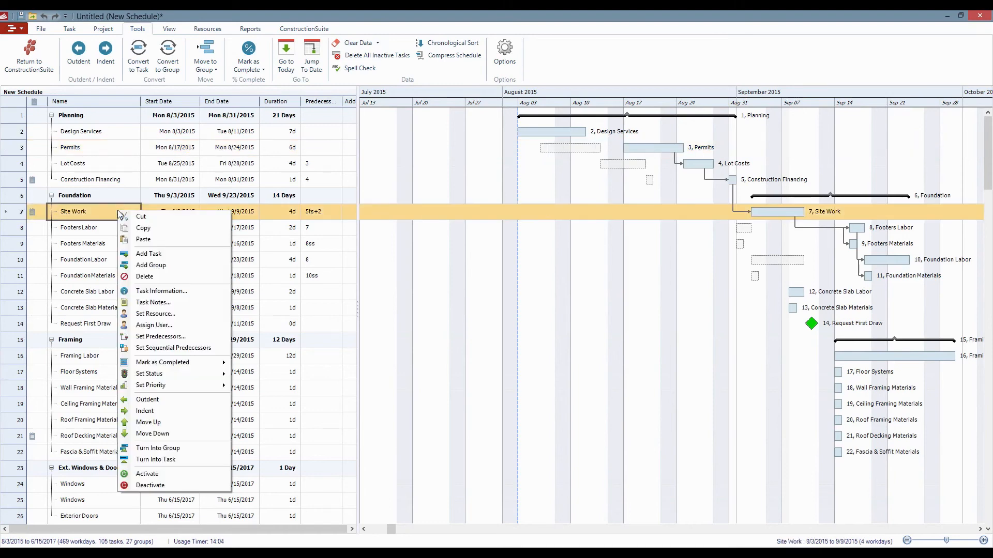
pyautogui.click(171, 295)
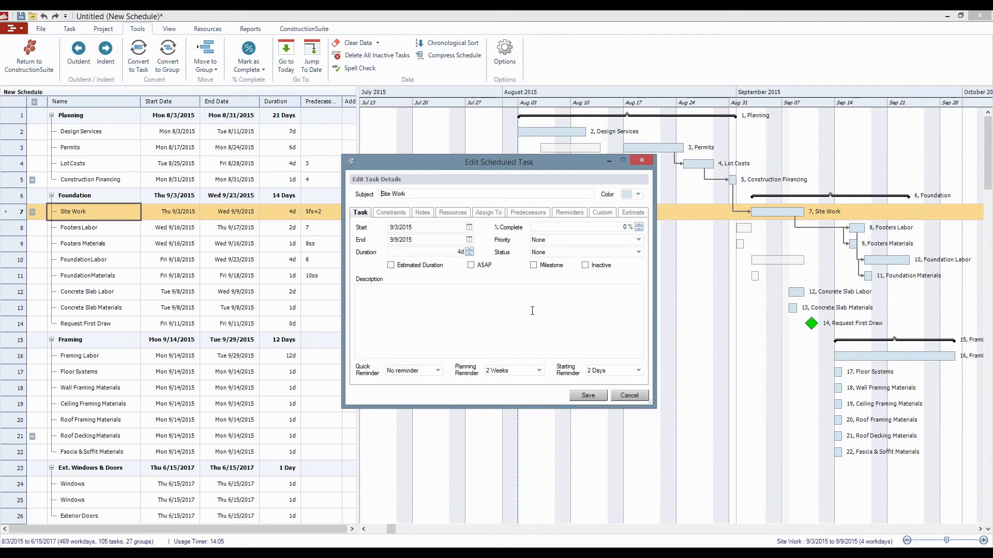
pyautogui.click(471, 266)
pyautogui.click(588, 395)
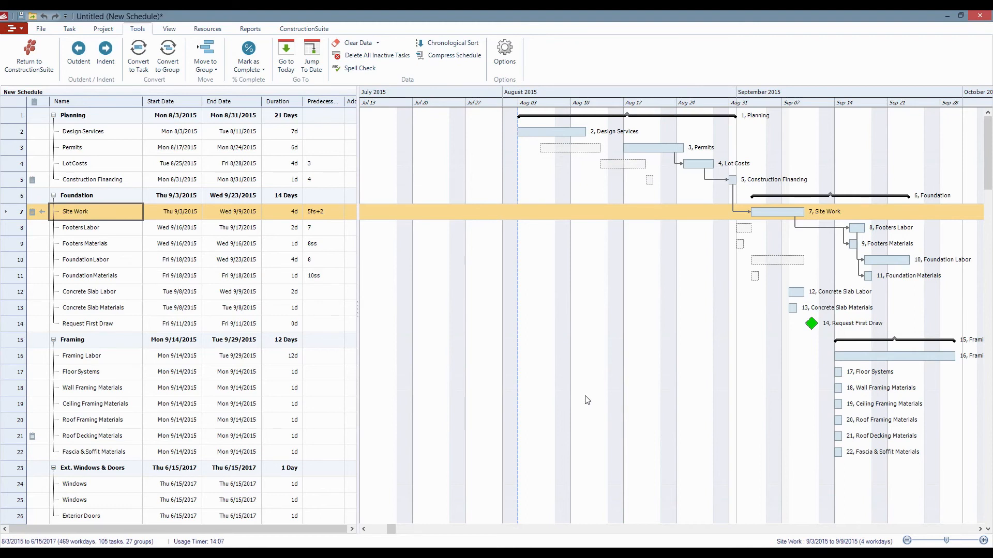
# Step: Move the Permits task on the Gantt chart back so it starts on 8/5/2015
pyautogui.click(664, 150)
pyautogui.moveTo(664, 150); pyautogui.dragTo(581, 149)
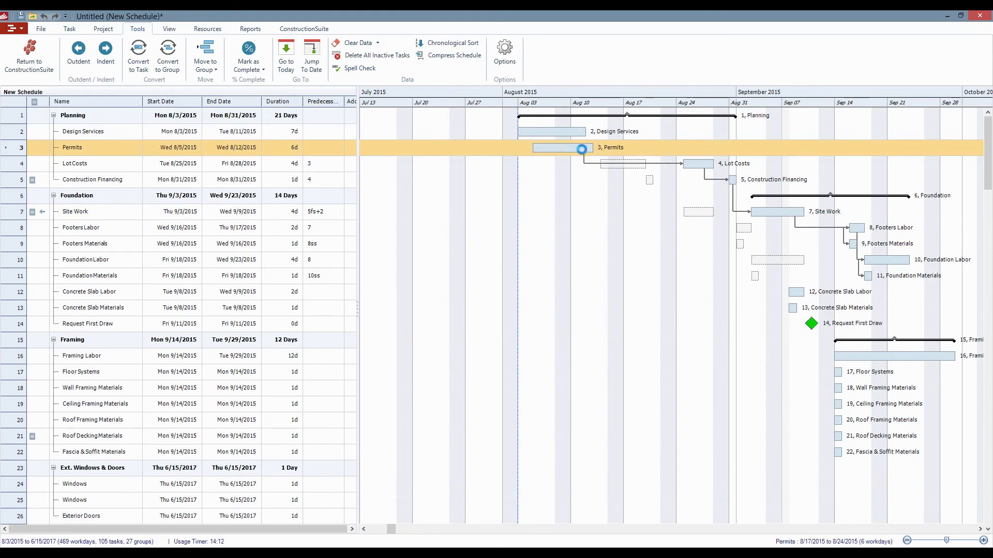
pyautogui.click(623, 244)
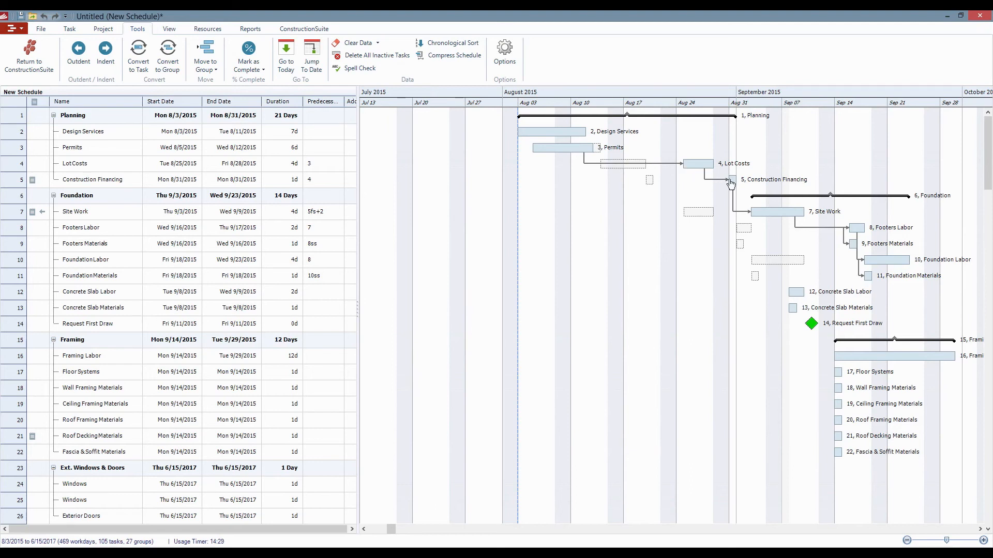
# Step: Move Construction Financing to start on 8/19/2015, removing its predecessor relationship with Lot Costs
pyautogui.moveTo(734, 184)
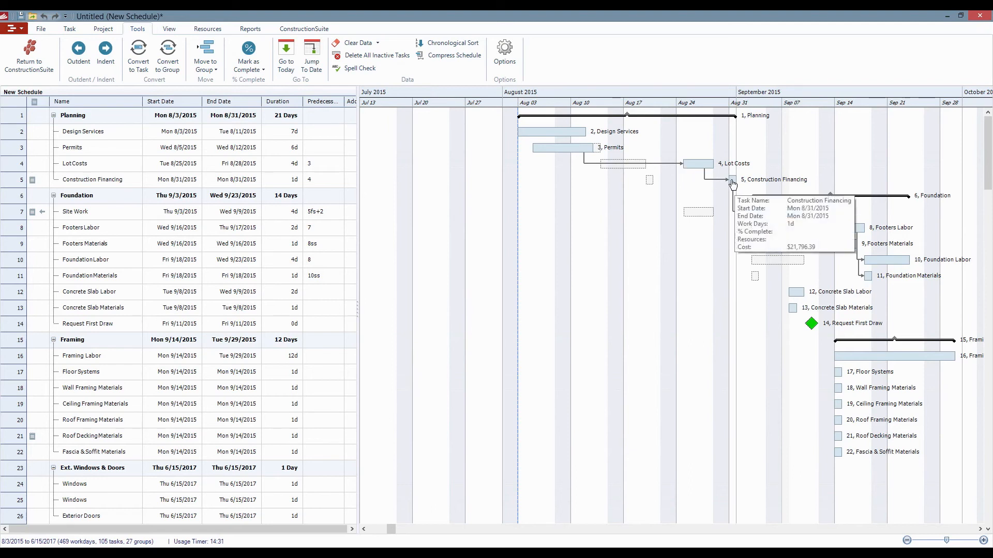
pyautogui.moveTo(733, 184); pyautogui.dragTo(665, 191)
pyautogui.rightClick(686, 191)
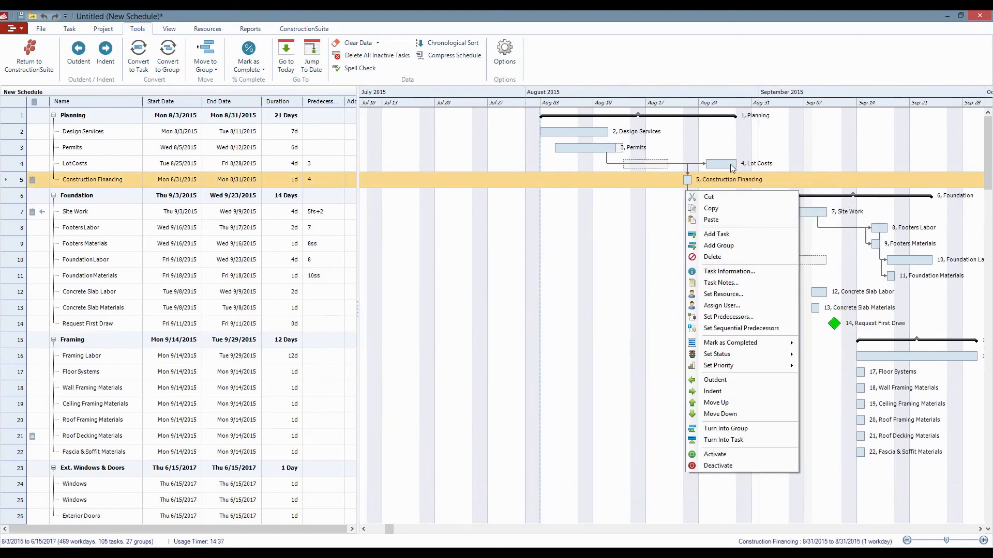
pyautogui.click(846, 64)
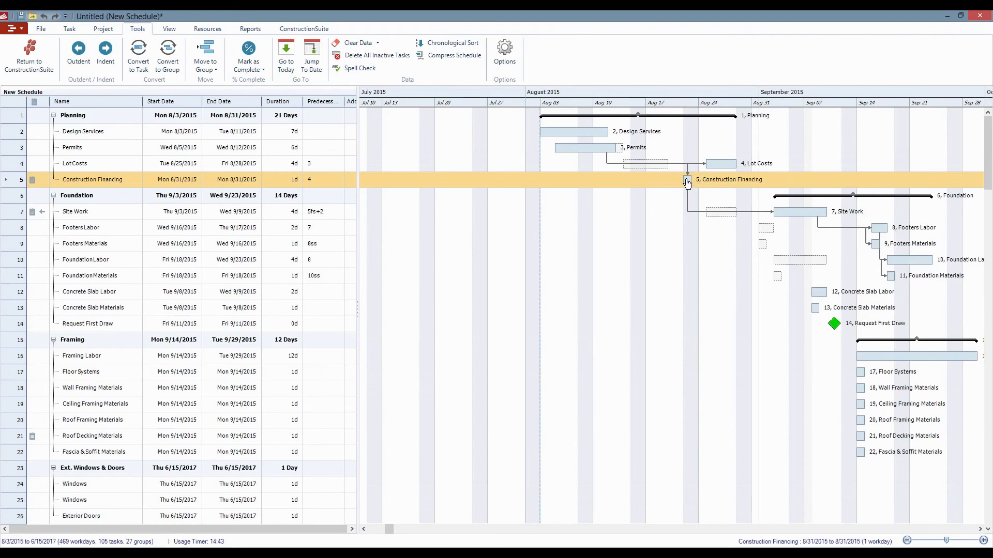
pyautogui.moveTo(688, 182); pyautogui.dragTo(665, 182)
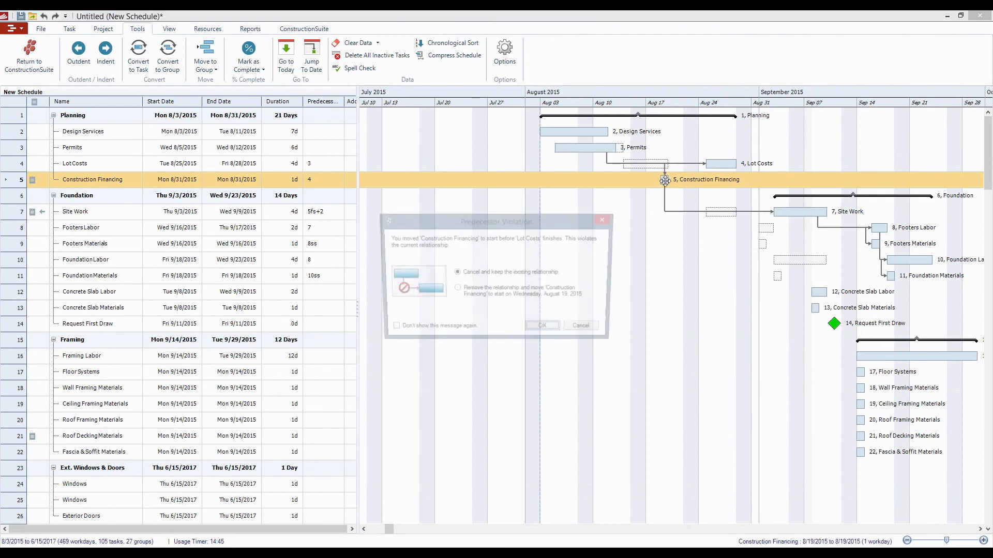
pyautogui.click(456, 290)
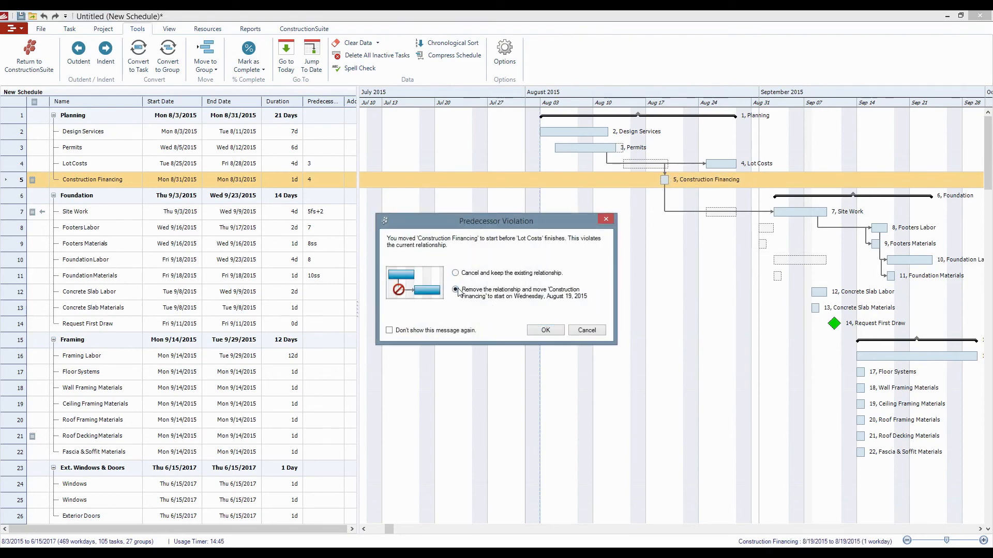
pyautogui.click(545, 331)
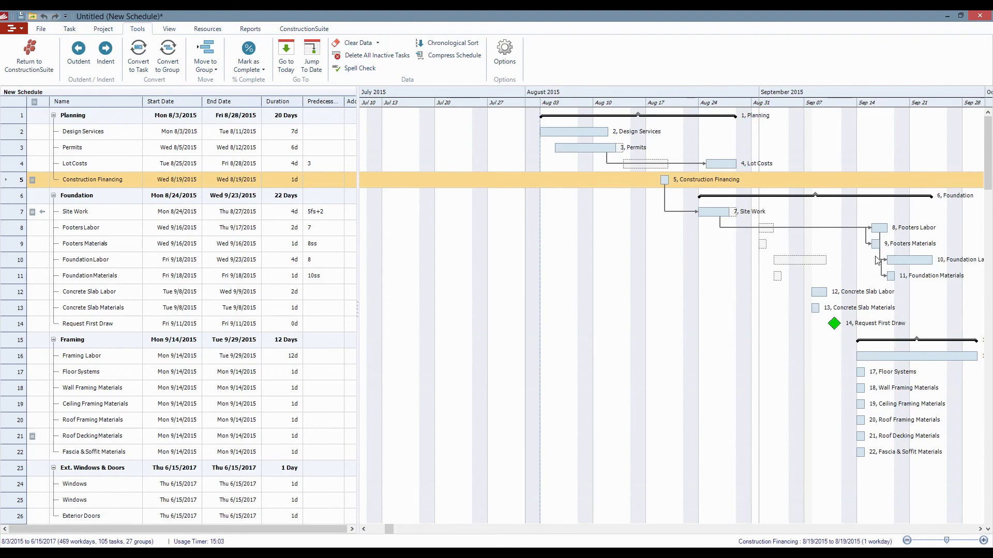
# Step: Open the task information for Footers Labor and set its earliest start date constraint to 9/10/2015
pyautogui.doubleClick(88, 210)
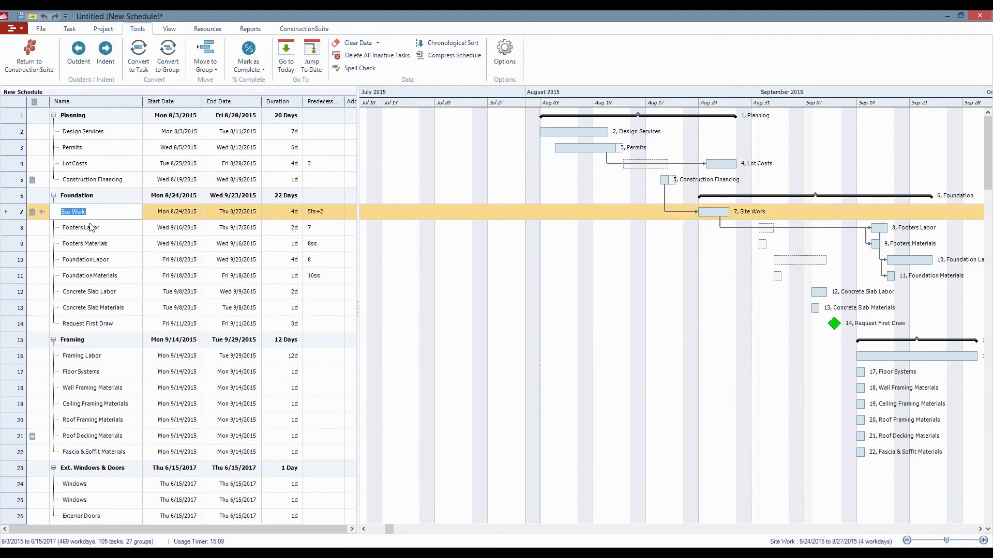
pyautogui.rightClick(110, 231)
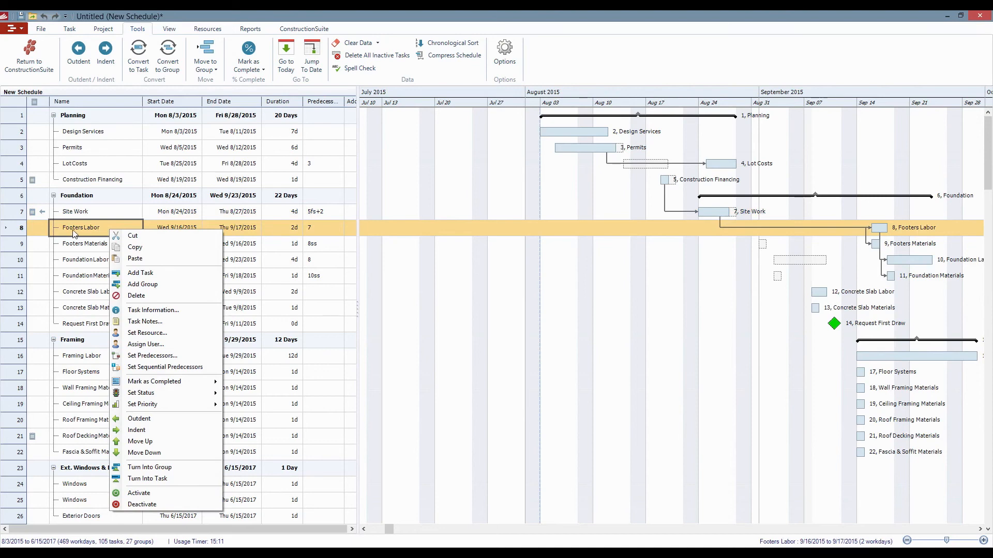
pyautogui.click(155, 311)
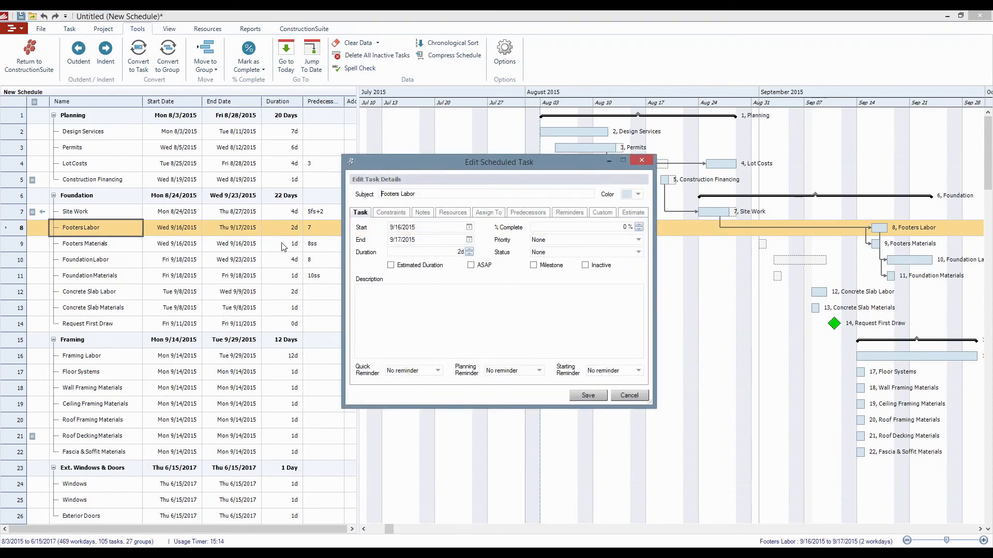
pyautogui.click(393, 213)
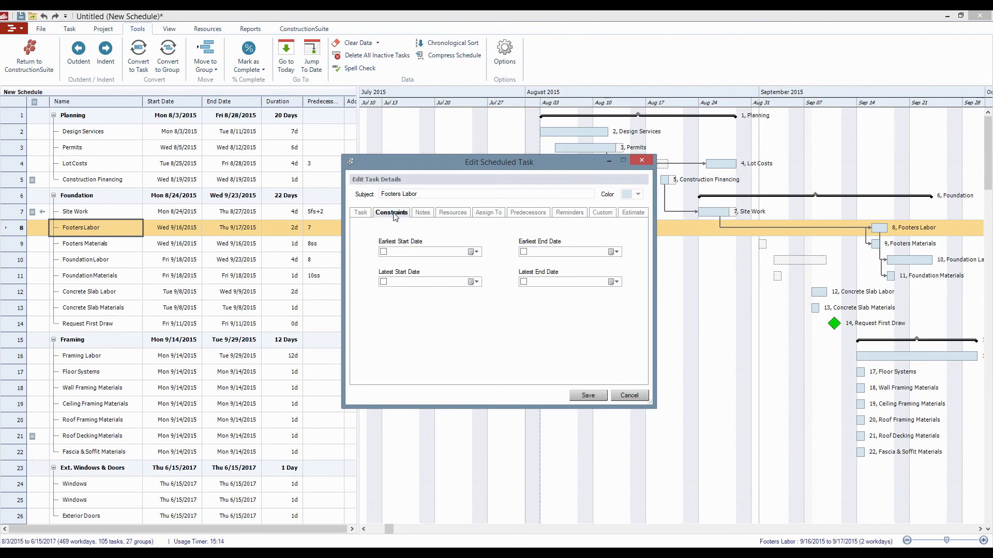
pyautogui.click(475, 252)
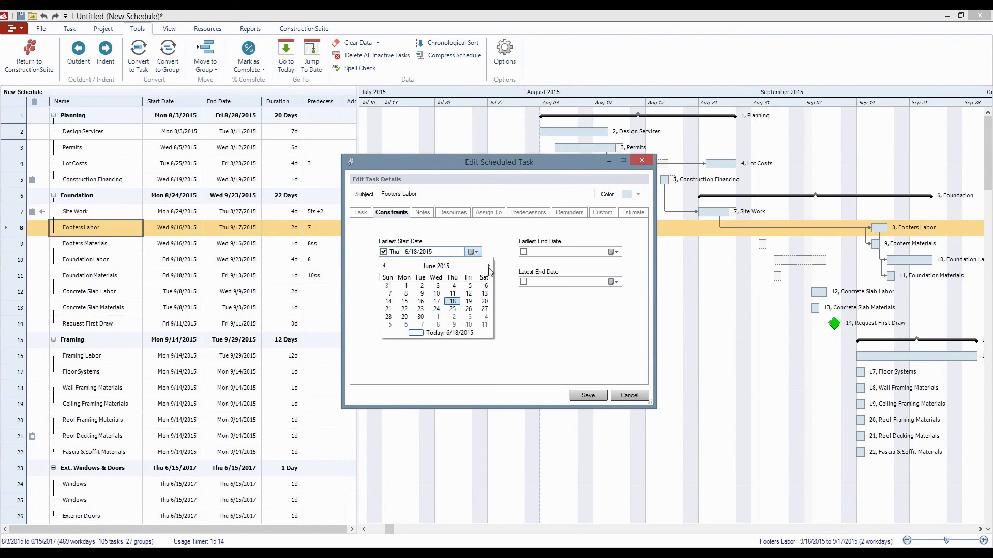
pyautogui.click(488, 266)
pyautogui.click(488, 267)
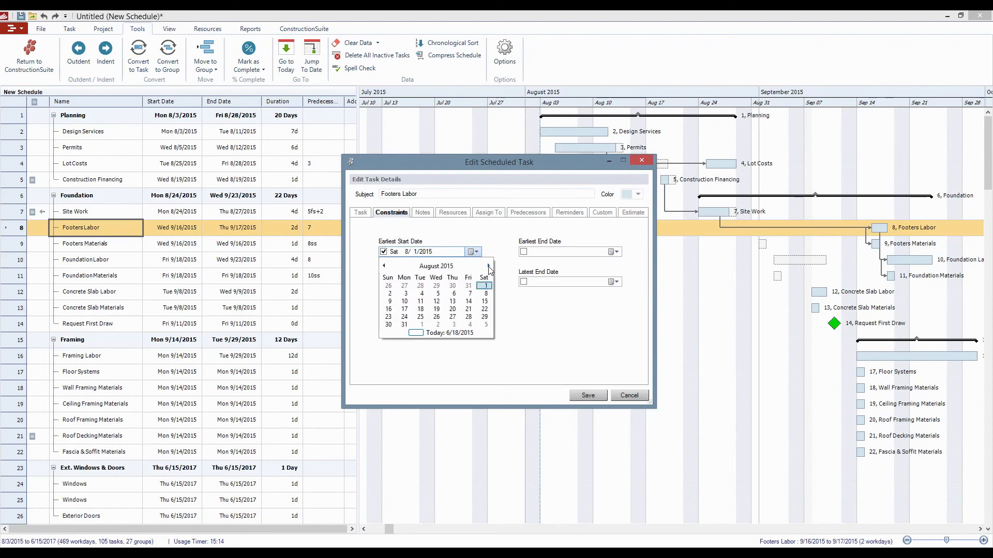
pyautogui.click(489, 266)
pyautogui.click(453, 293)
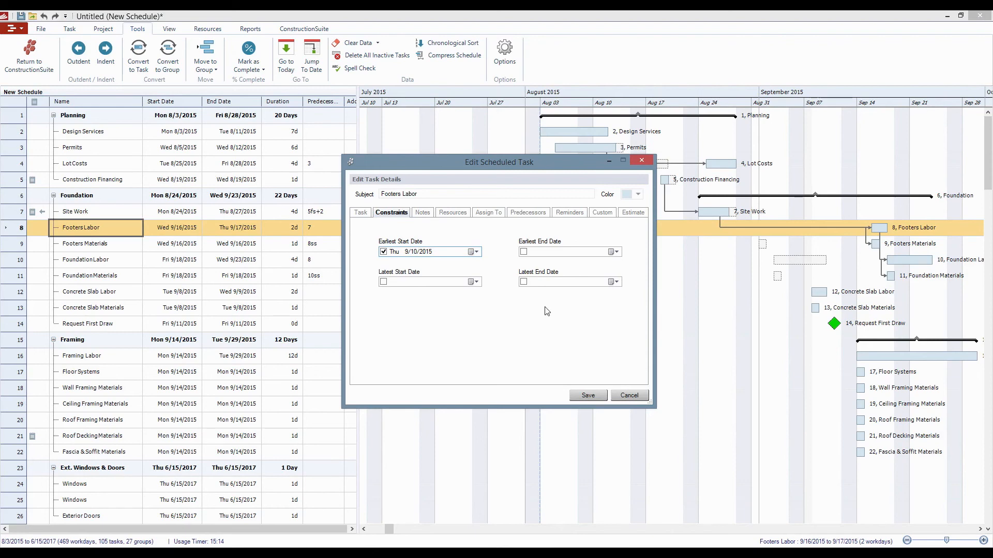
# Step: Set the Footers Labor latest end date to 9/28/2015, save it, and move the task on the Gantt chart to start on 9/14/2015
pyautogui.click(614, 283)
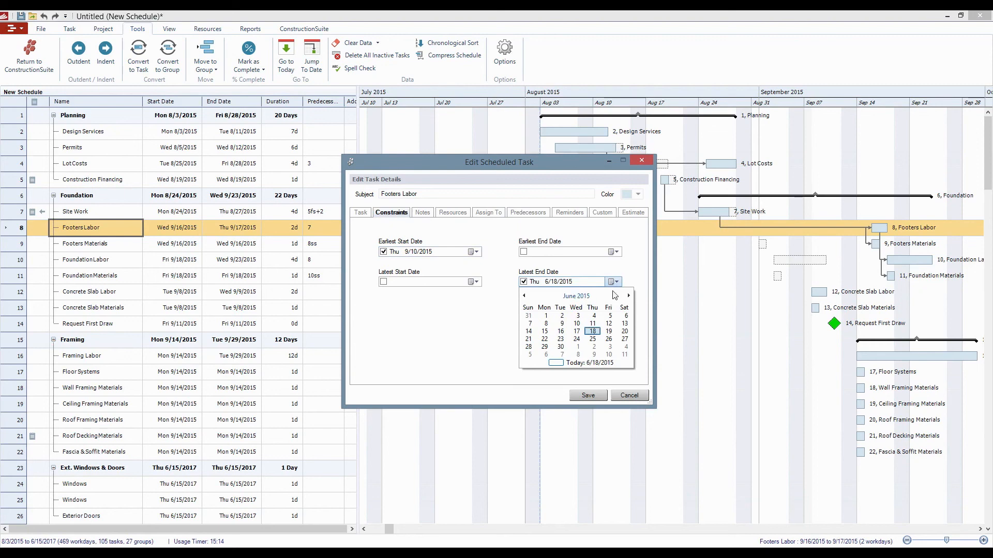
pyautogui.click(628, 295)
pyautogui.click(629, 295)
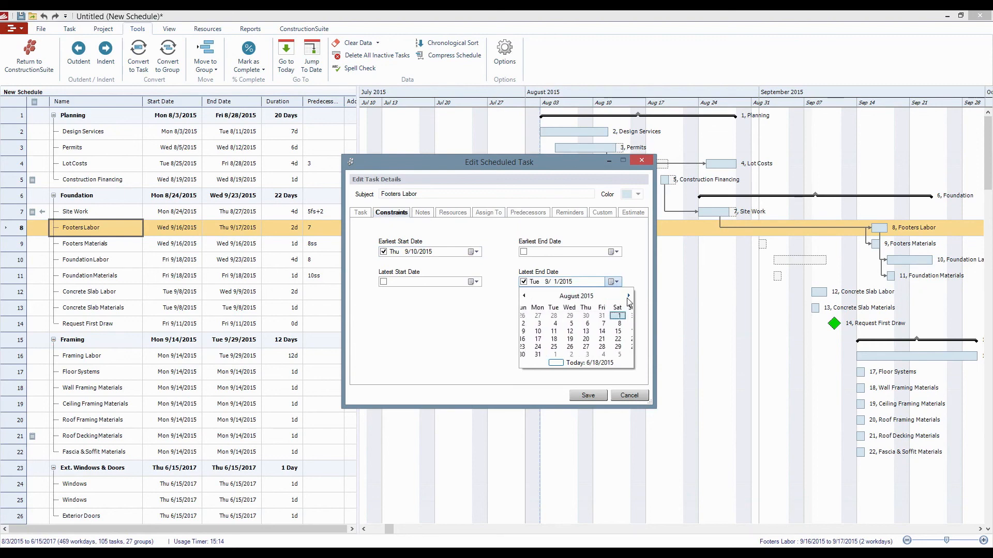
pyautogui.click(628, 296)
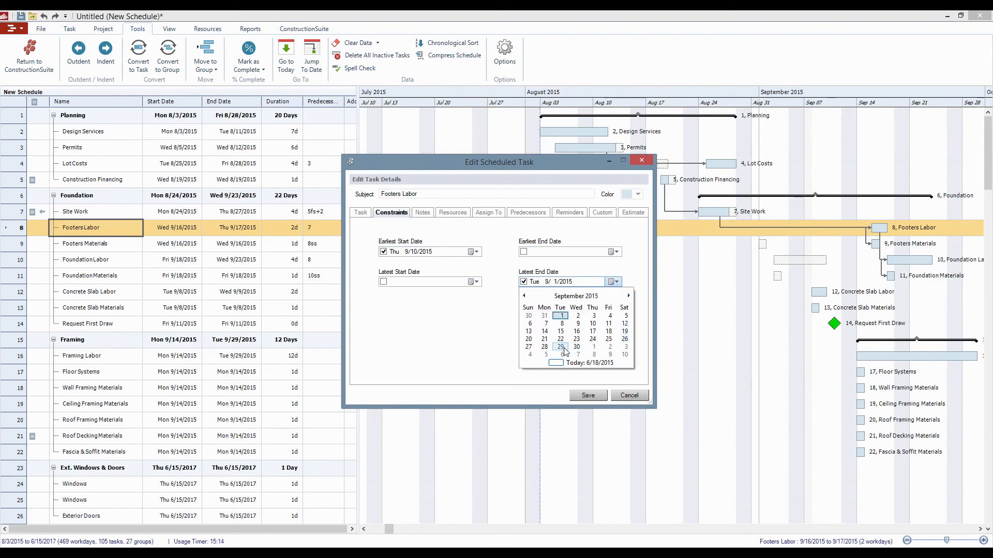
pyautogui.click(545, 347)
pyautogui.click(590, 394)
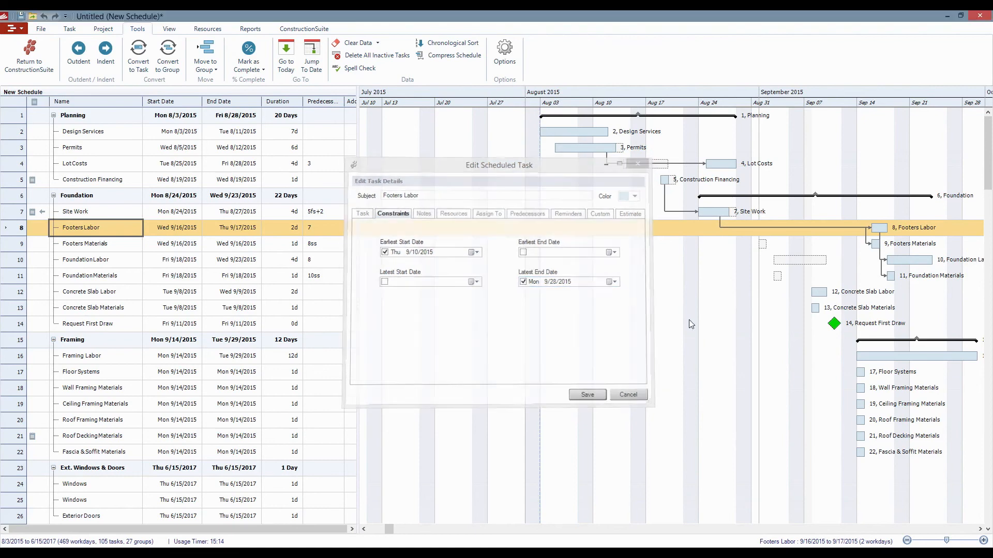
pyautogui.moveTo(883, 234); pyautogui.dragTo(641, 227)
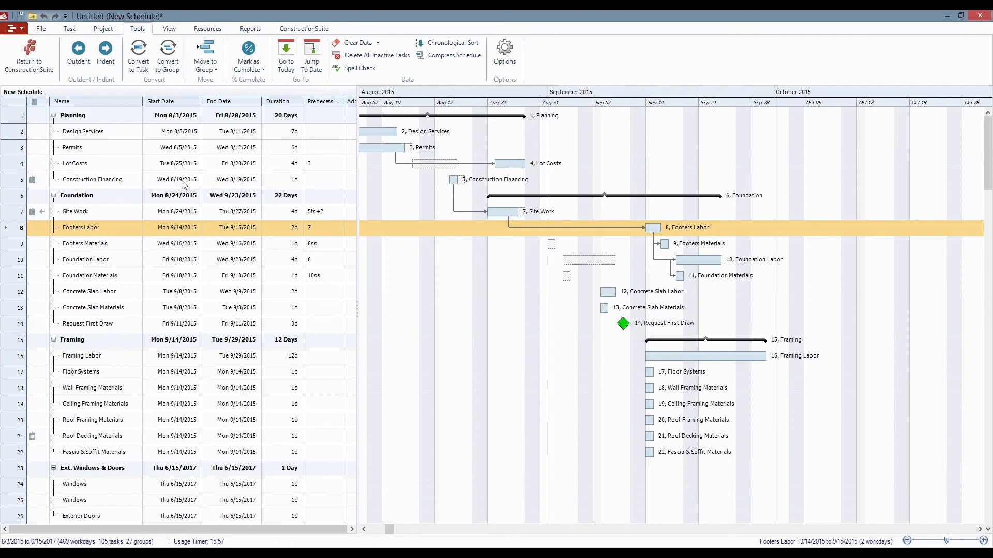
# Step: Save the schedule in the Goree Remodel project as "Schedule - Goree Remodel 4" and make it the primary schedule
pyautogui.click(308, 30)
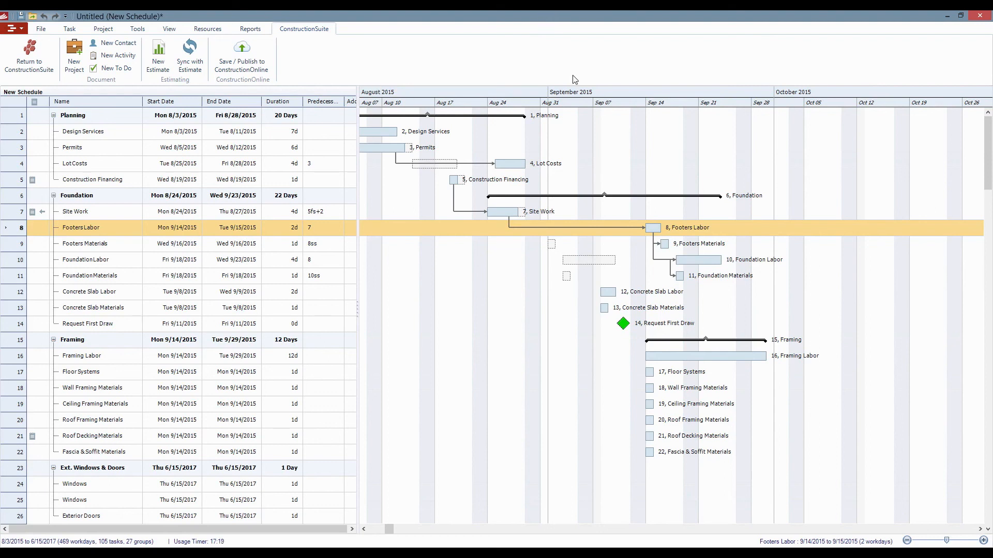
pyautogui.click(21, 16)
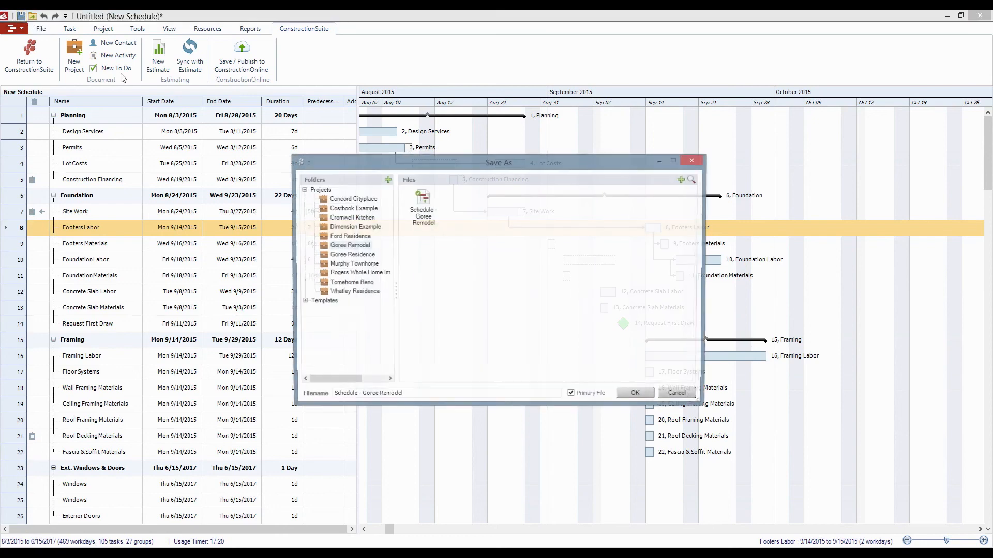
pyautogui.click(472, 396)
pyautogui.write('4')
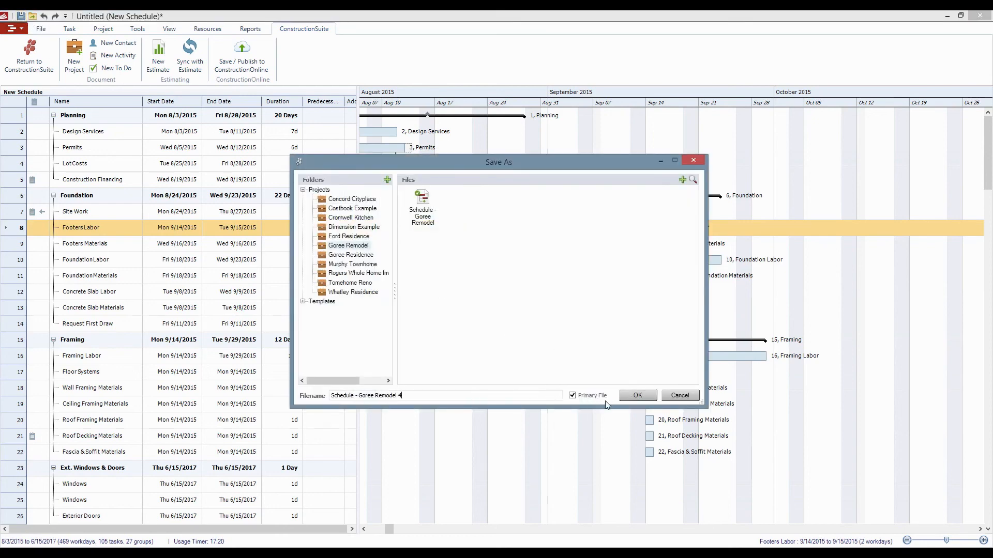
pyautogui.click(625, 397)
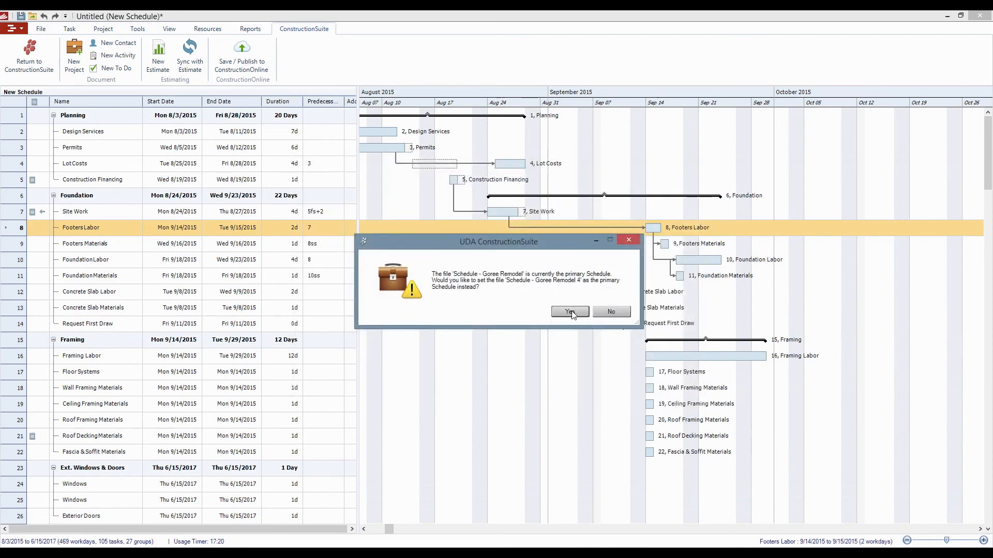
pyautogui.click(571, 314)
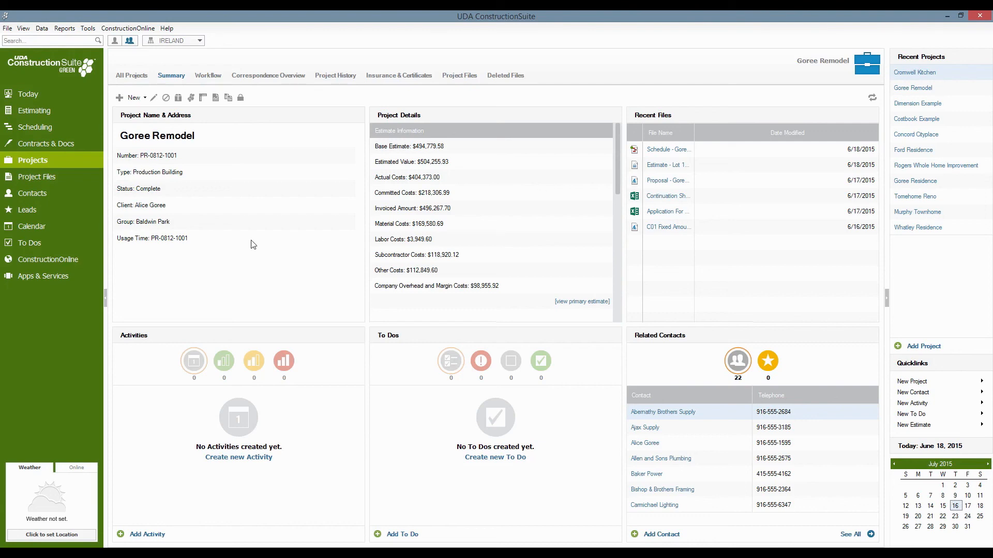
# Step: Review the scheduled Goree Remodel tasks from August to October 2015 in the ConstructionSuite calendar's month view
pyautogui.click(63, 227)
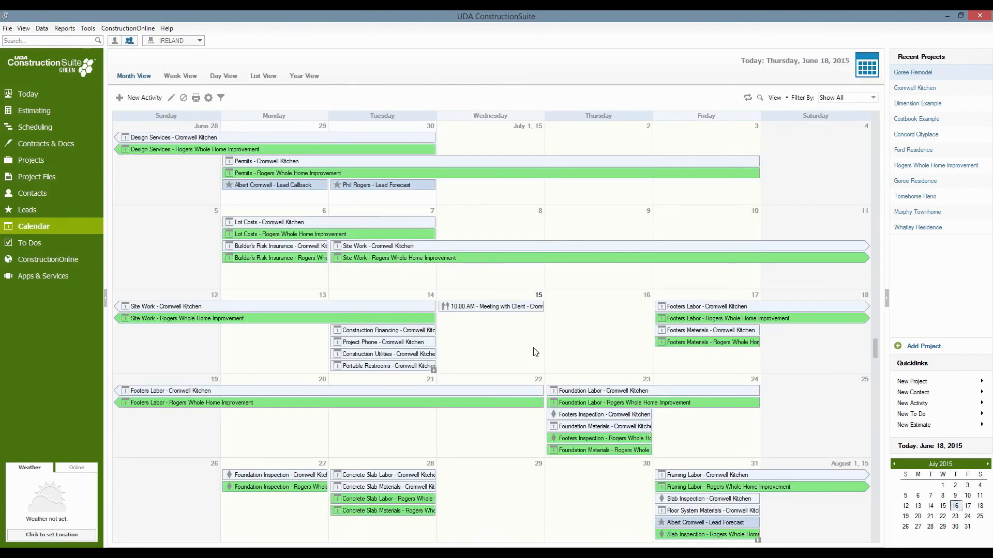
pyautogui.scroll(-9, 625, 350)
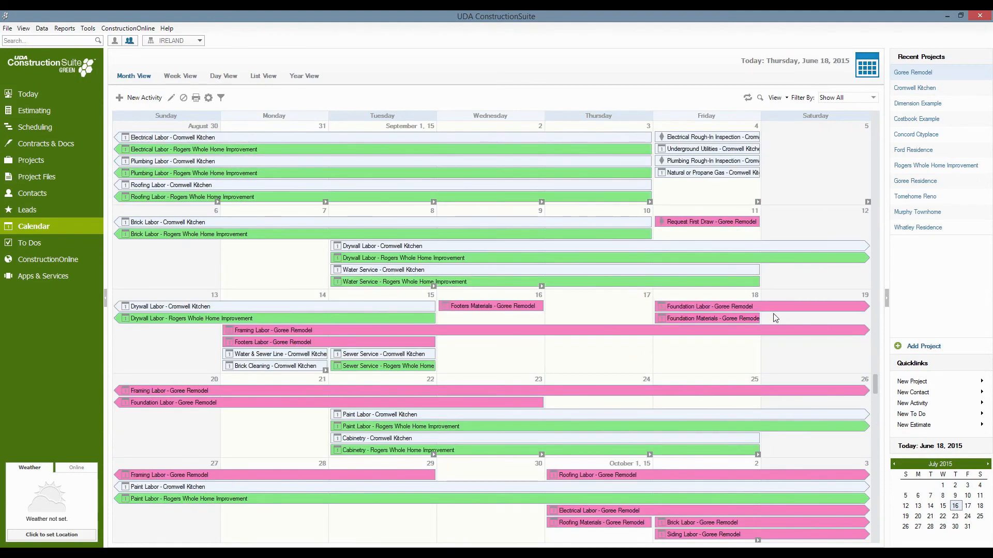
pyautogui.scroll(9, 765, 310)
pyautogui.scroll(-4, 745, 309)
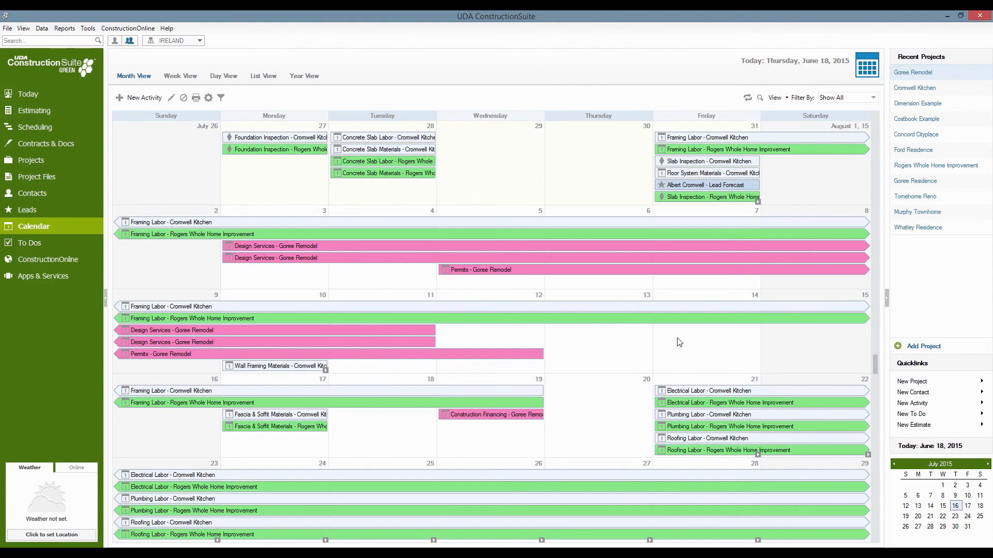
pyautogui.scroll(4, 679, 343)
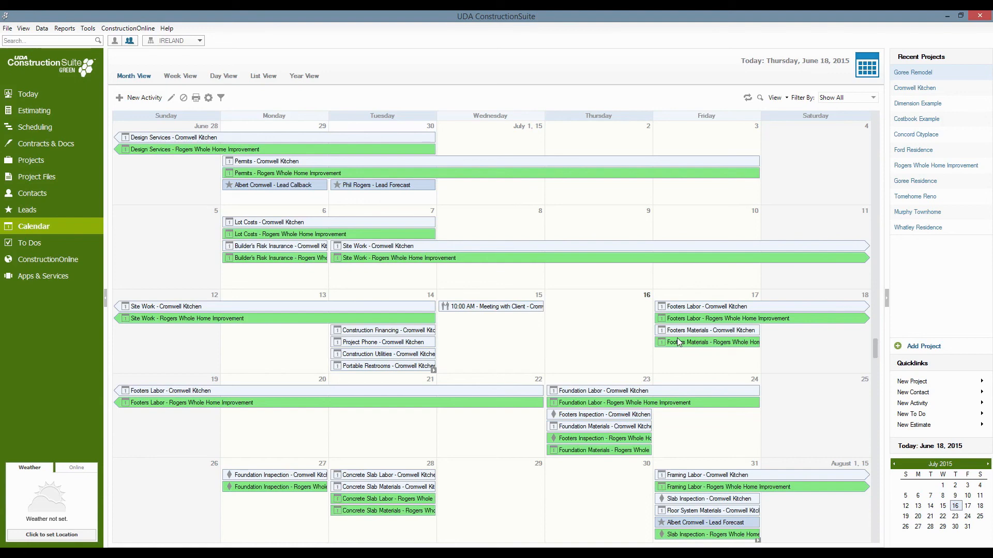
# Step: Open the Goree Remodel project summary and display the project's files
pyautogui.click(917, 73)
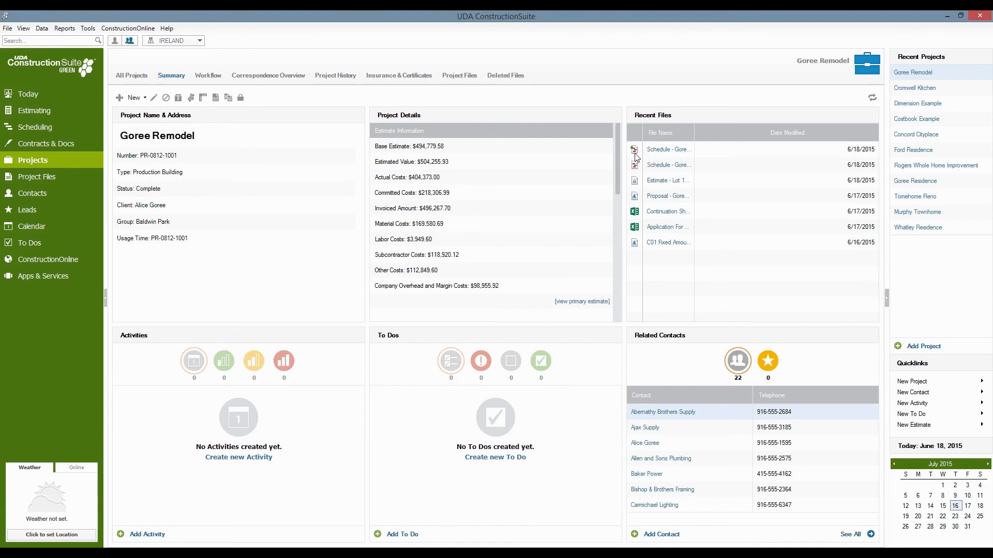
pyautogui.click(469, 76)
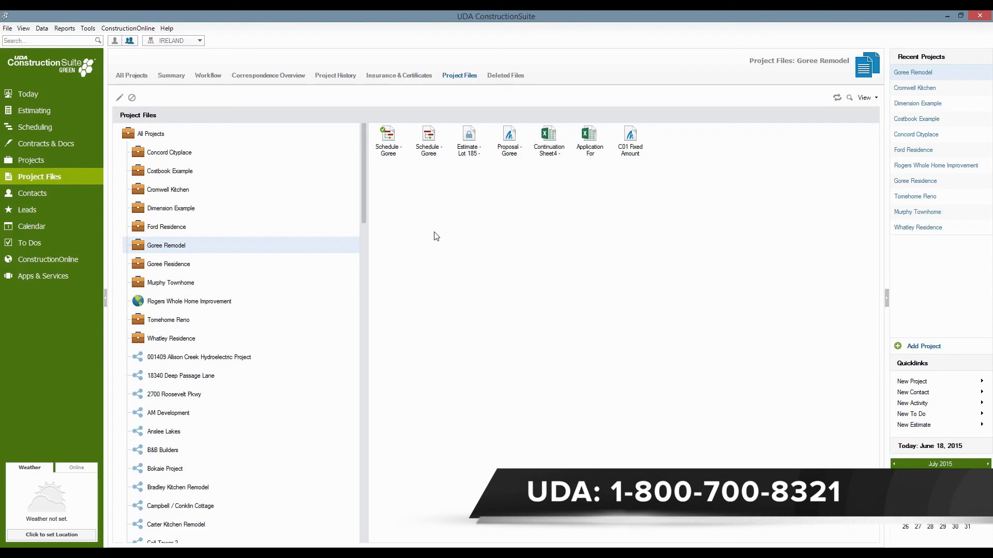
# Step: Open the UDA contact information from the program's help and enlarge its window to show all the departments
pyautogui.click(167, 29)
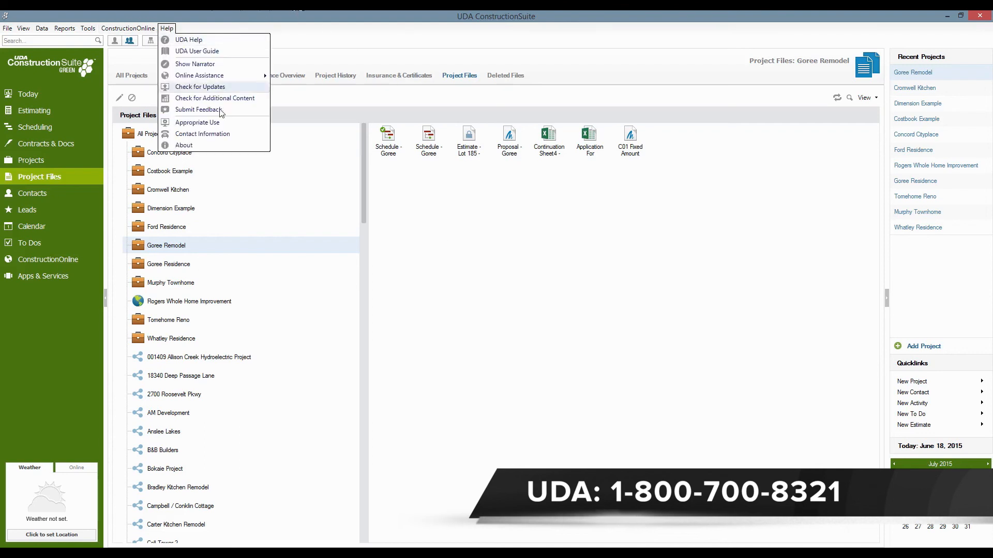
pyautogui.click(209, 135)
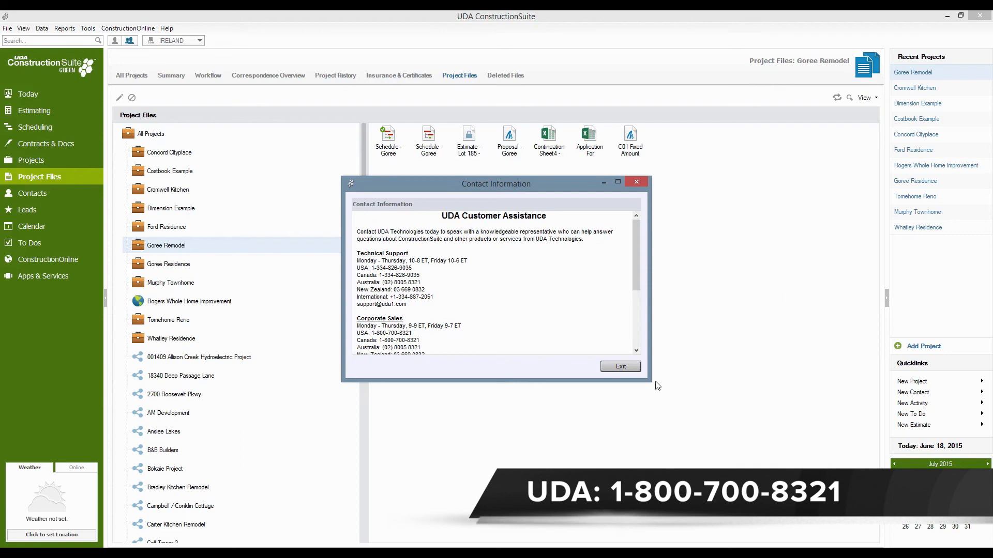
pyautogui.moveTo(651, 382); pyautogui.dragTo(658, 498)
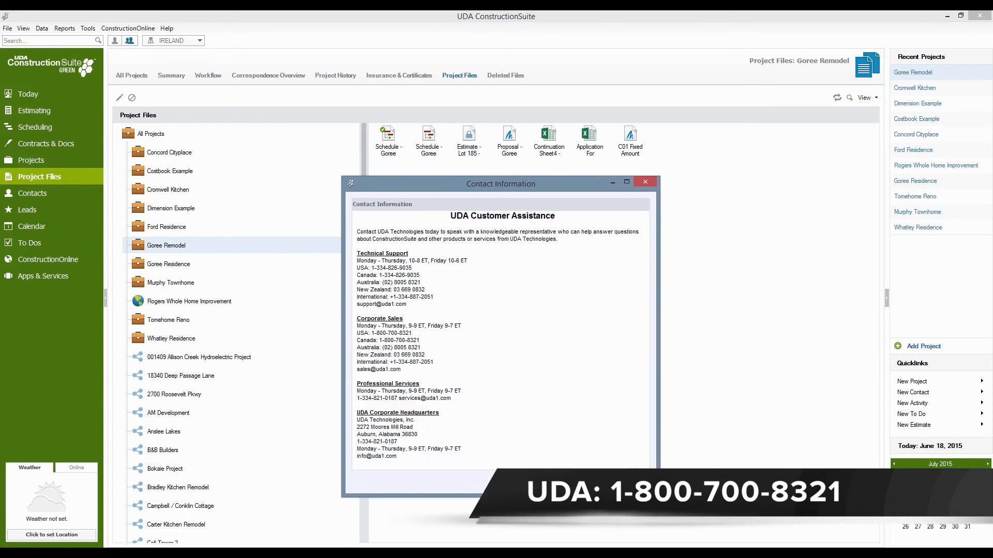